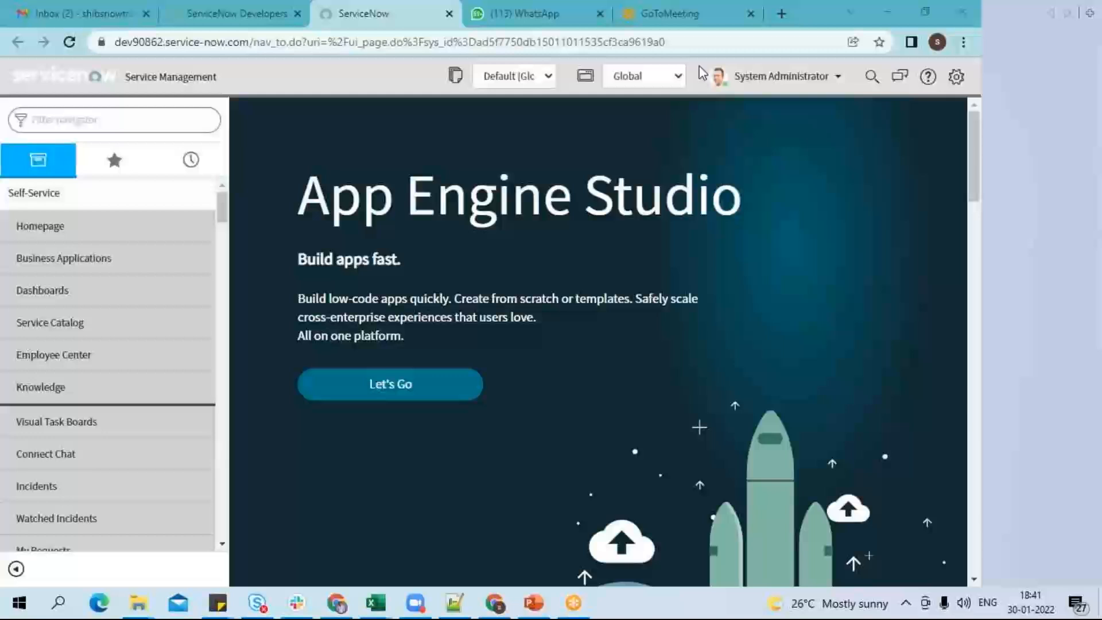
Filter the navigator for "incident" and open a new incident record.
left_click(131, 116)
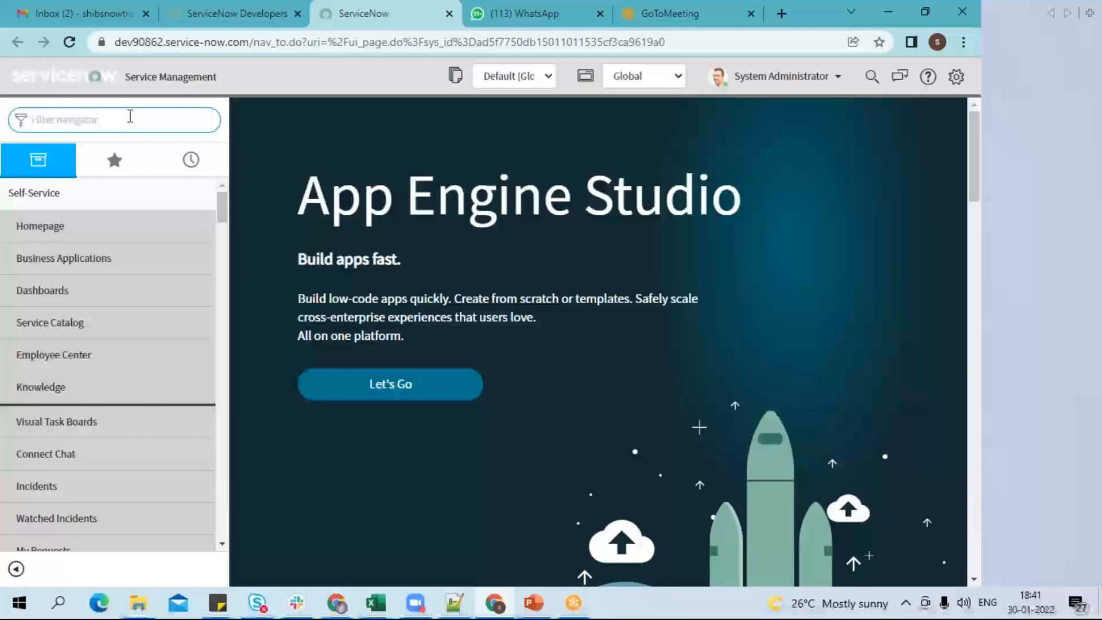
type("in")
type("dient")
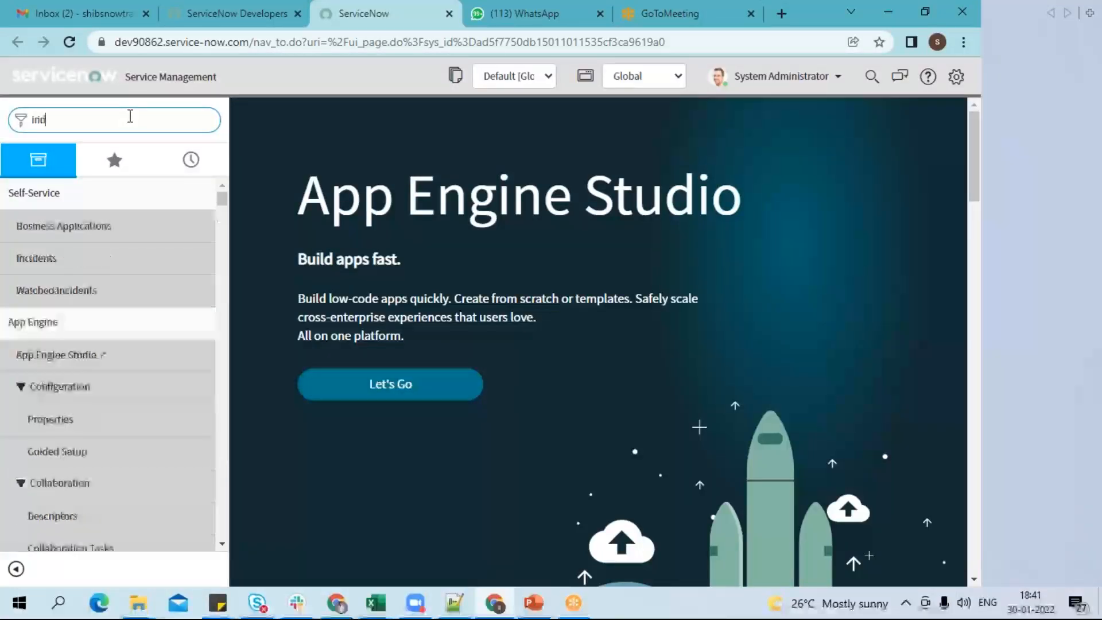
key("BackSpace")
key("BackSpace")
key("BackSpace")
key("BackSpace")
key("BackSpace")
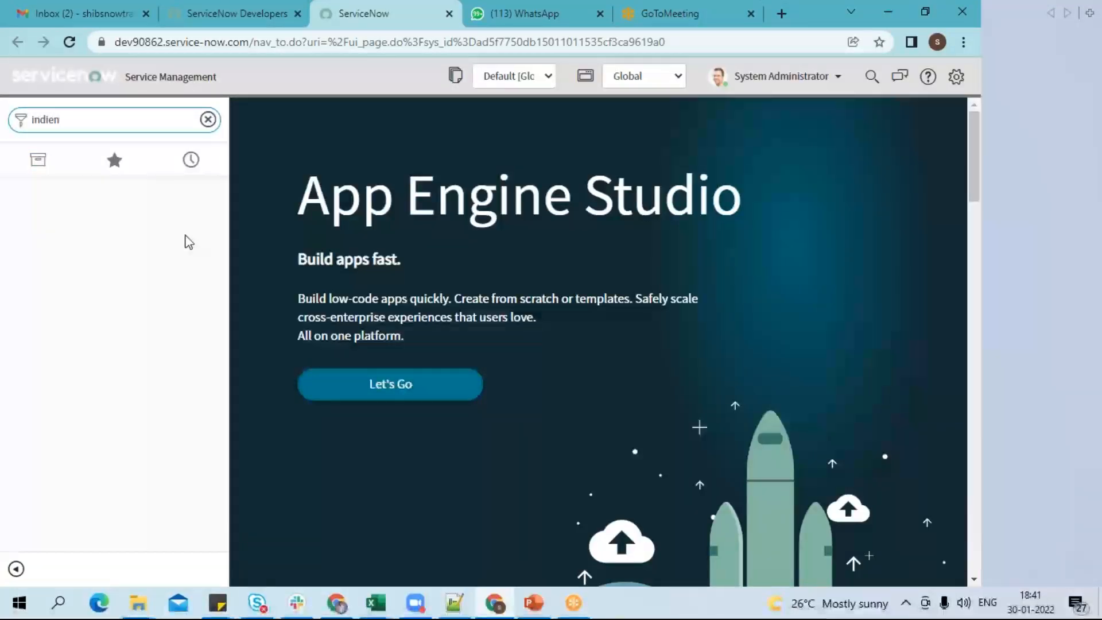
type("cide")
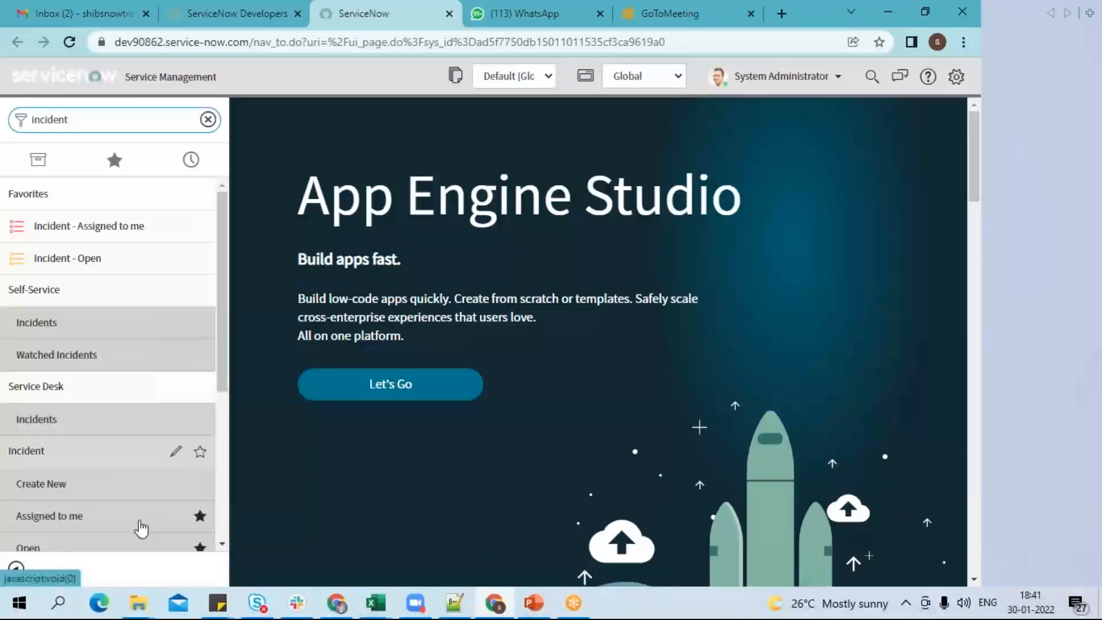
scroll(222, 379, "down", 2)
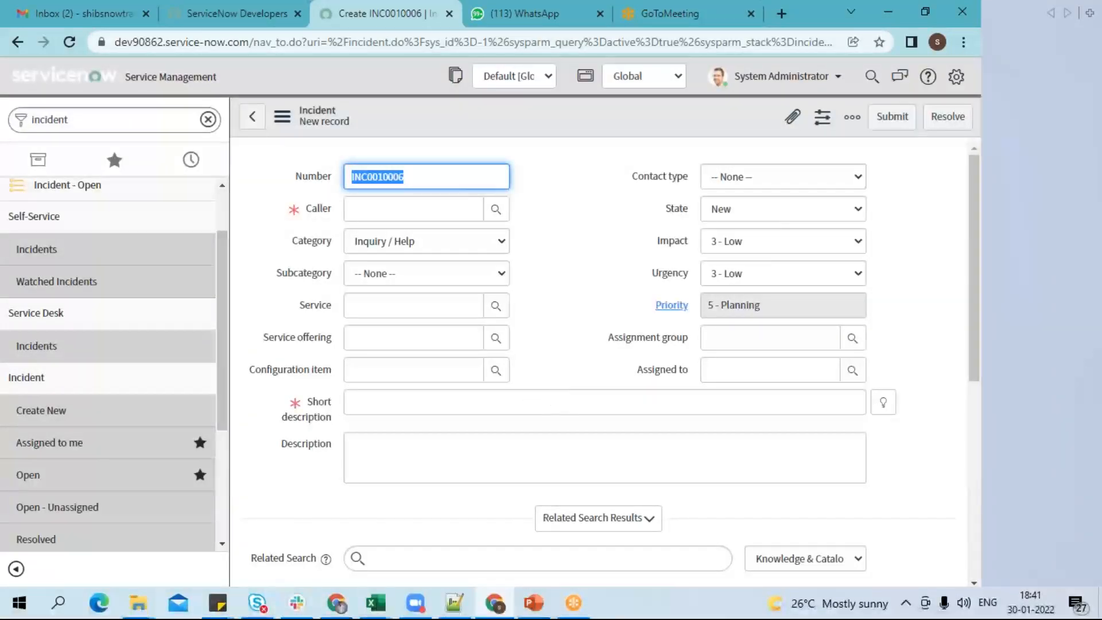
Open the form layout configuration for the new incident form.
left_click(568, 270)
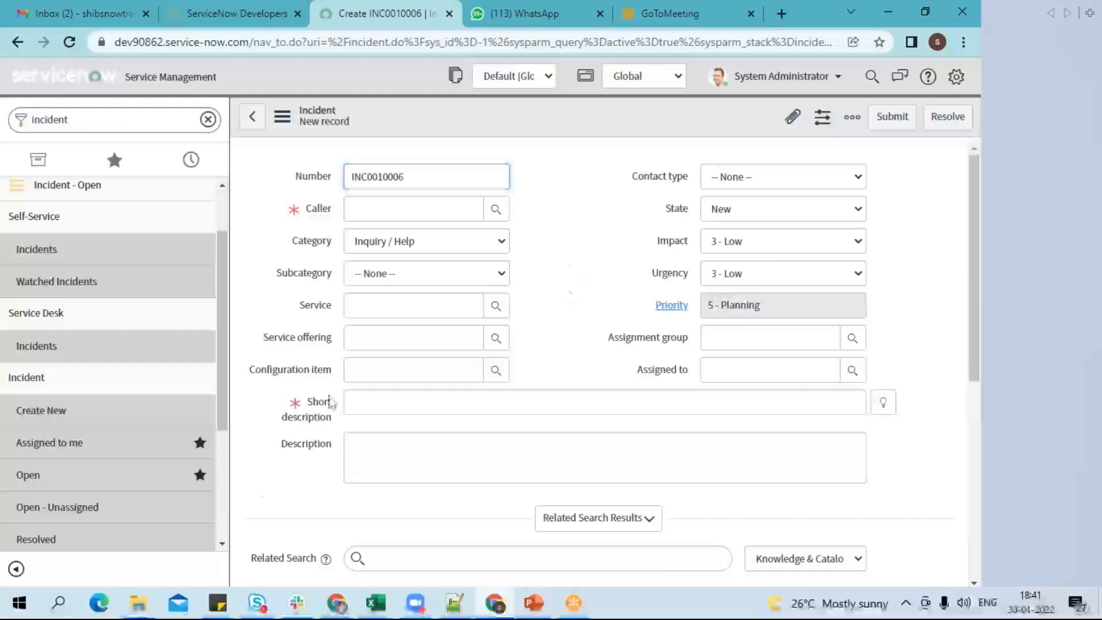
right_click(531, 124)
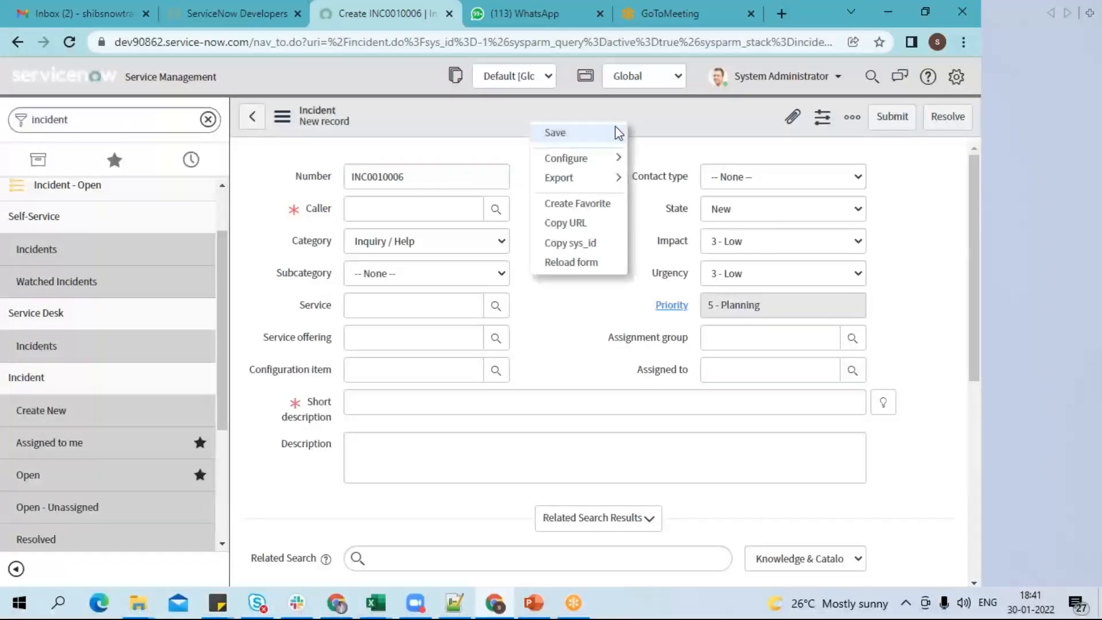
mouse_move(596, 158)
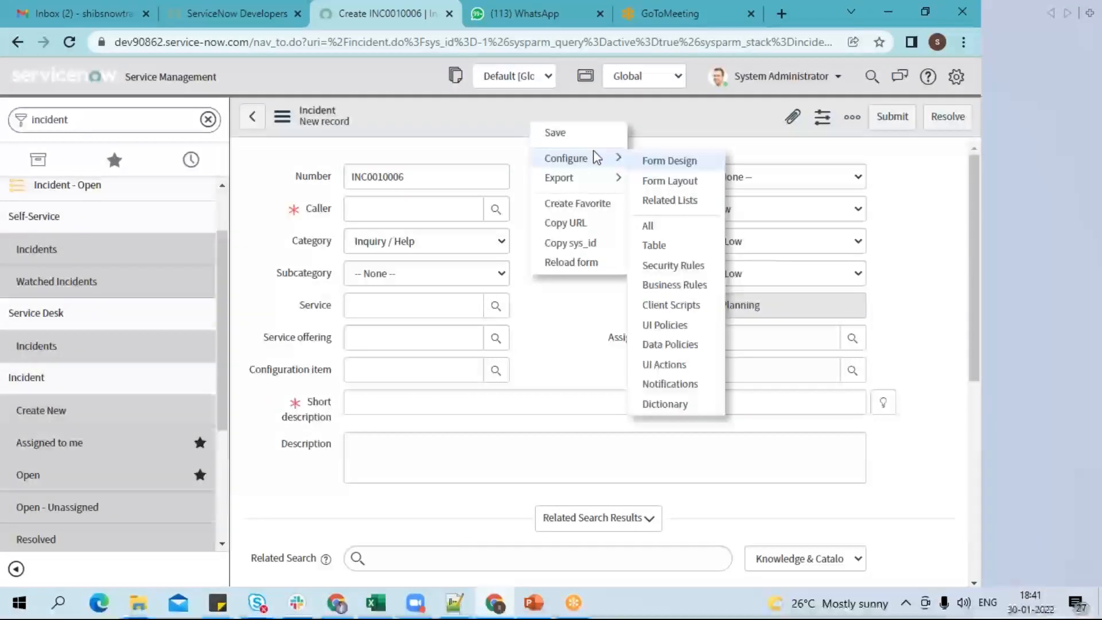
left_click(681, 182)
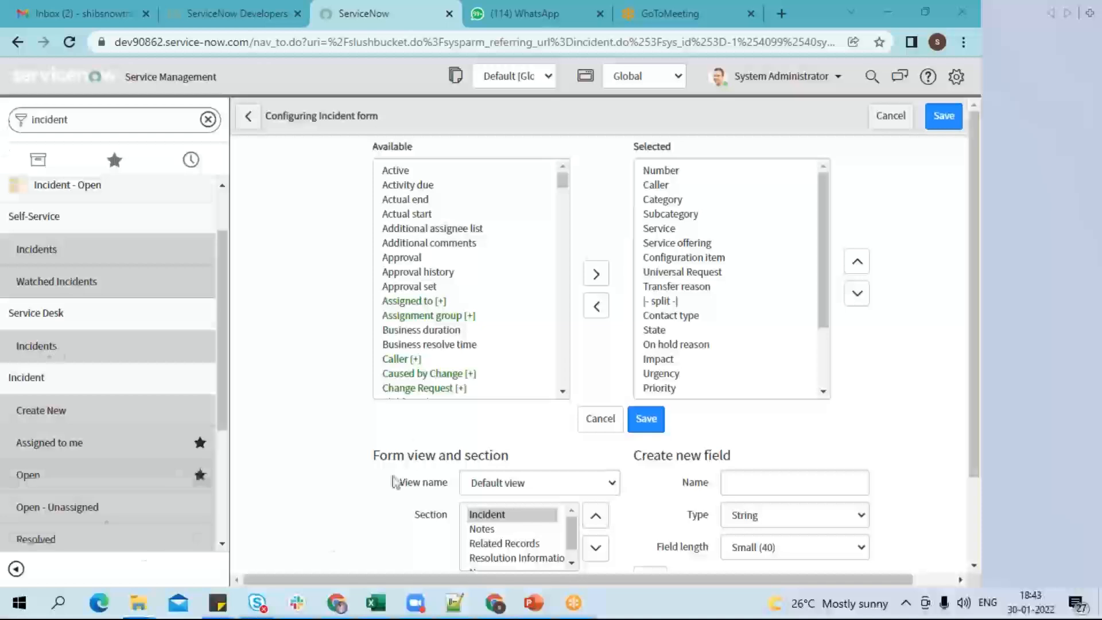
Add the Due date field to the selected fields of the Incident form section.
left_click(567, 393)
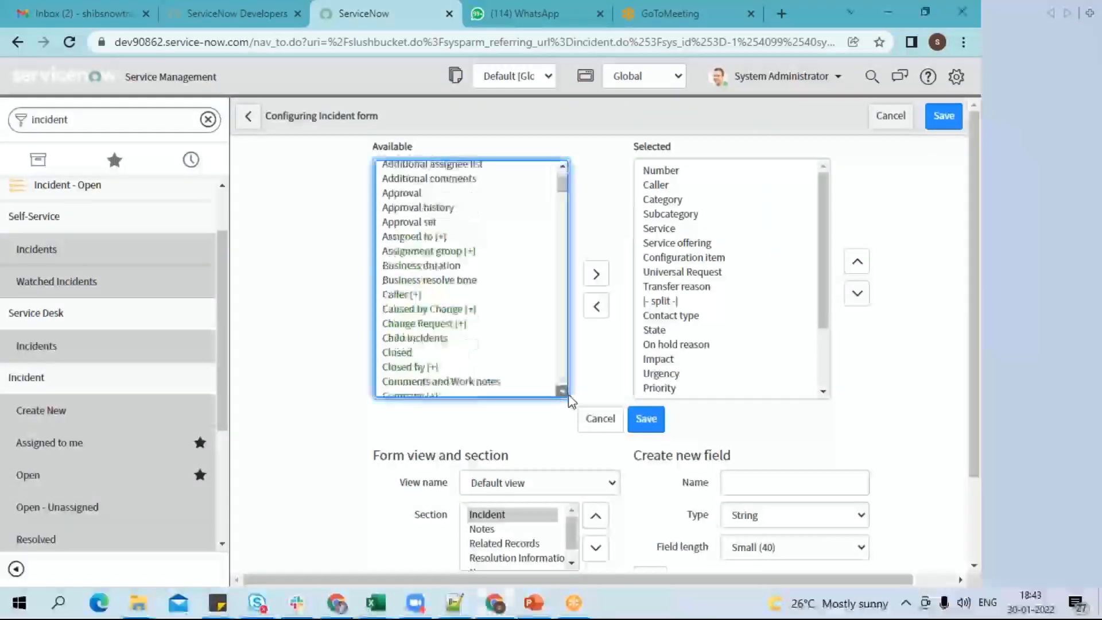
scroll(568, 396, "down", 5)
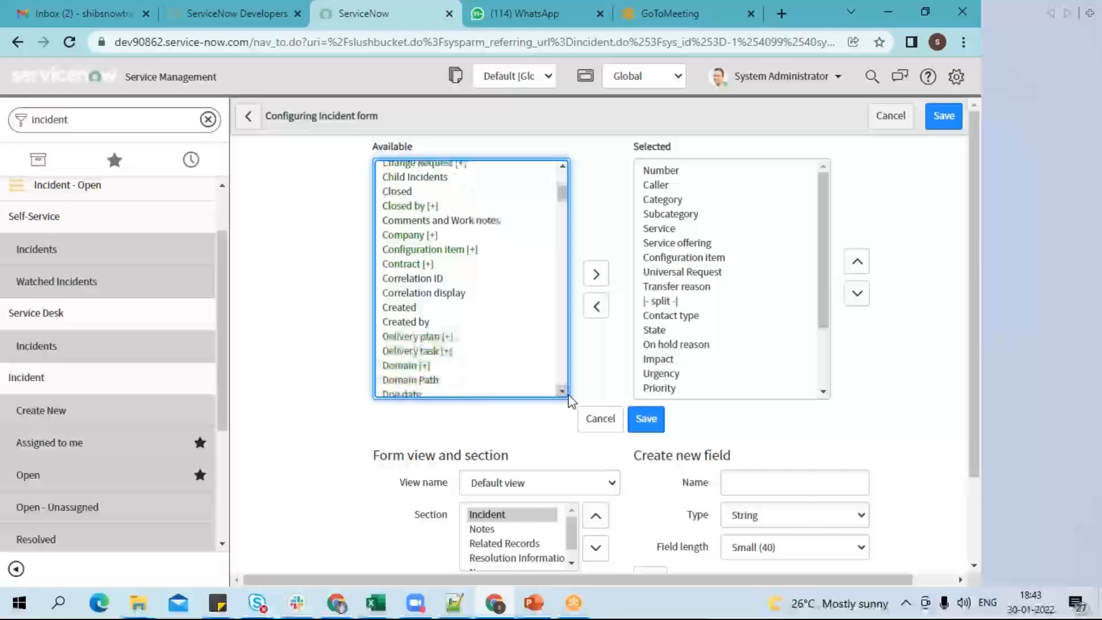
scroll(569, 396, "down", 4)
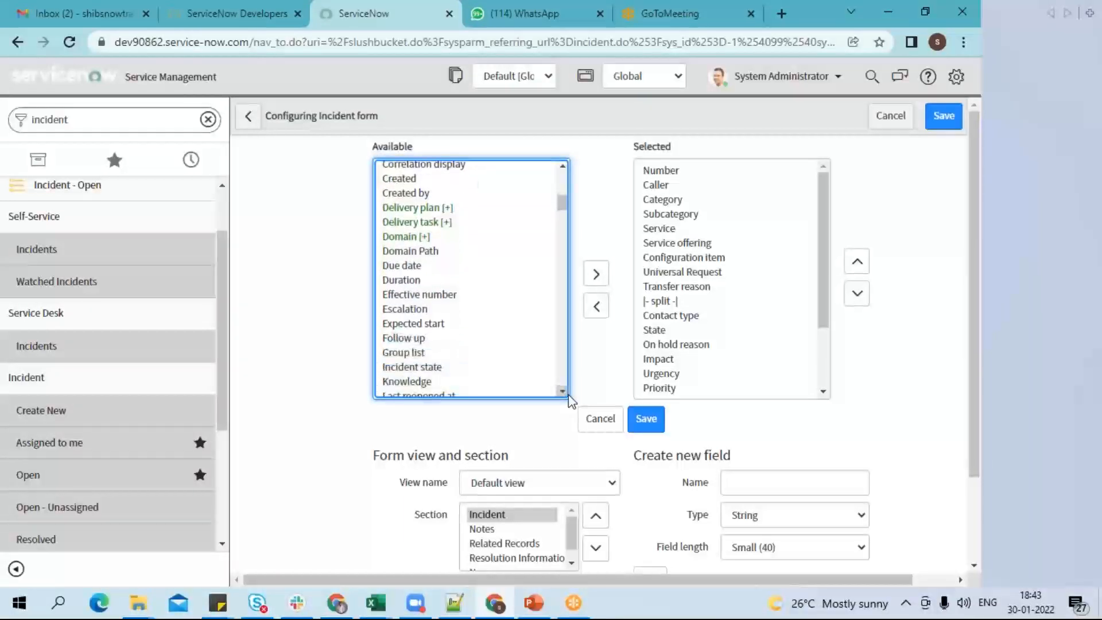
scroll(569, 396, "down", 1)
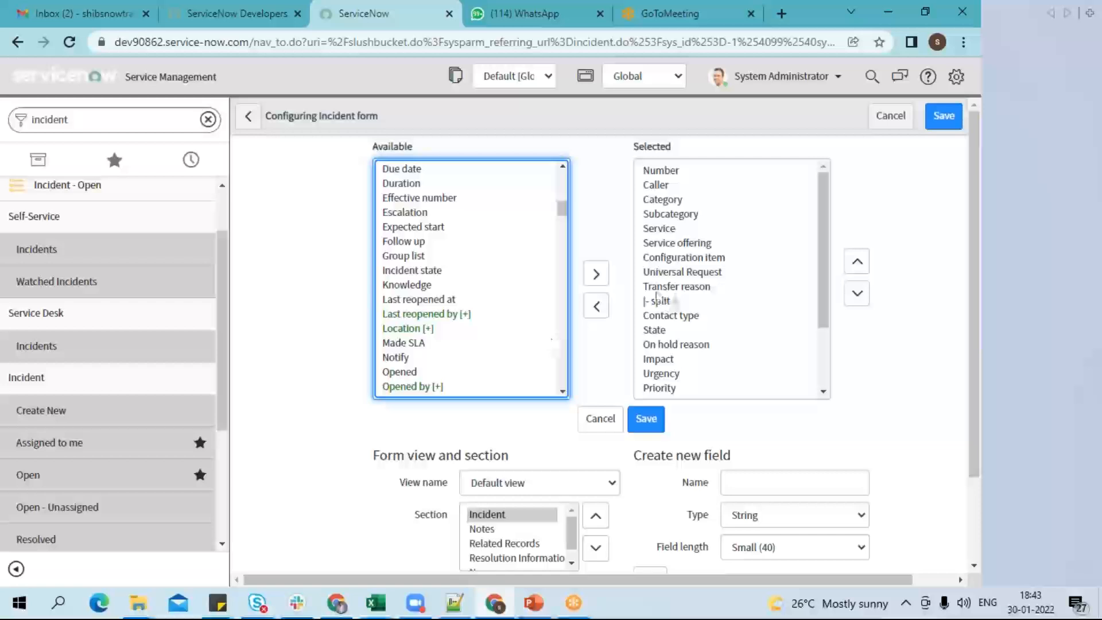
left_click(447, 170)
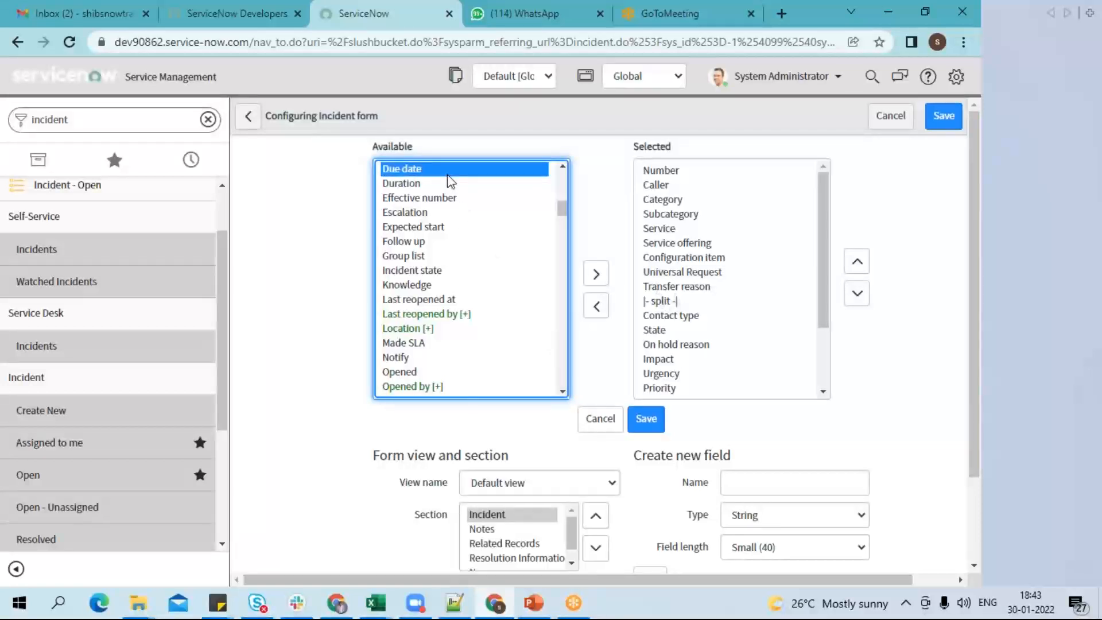
left_click(596, 274)
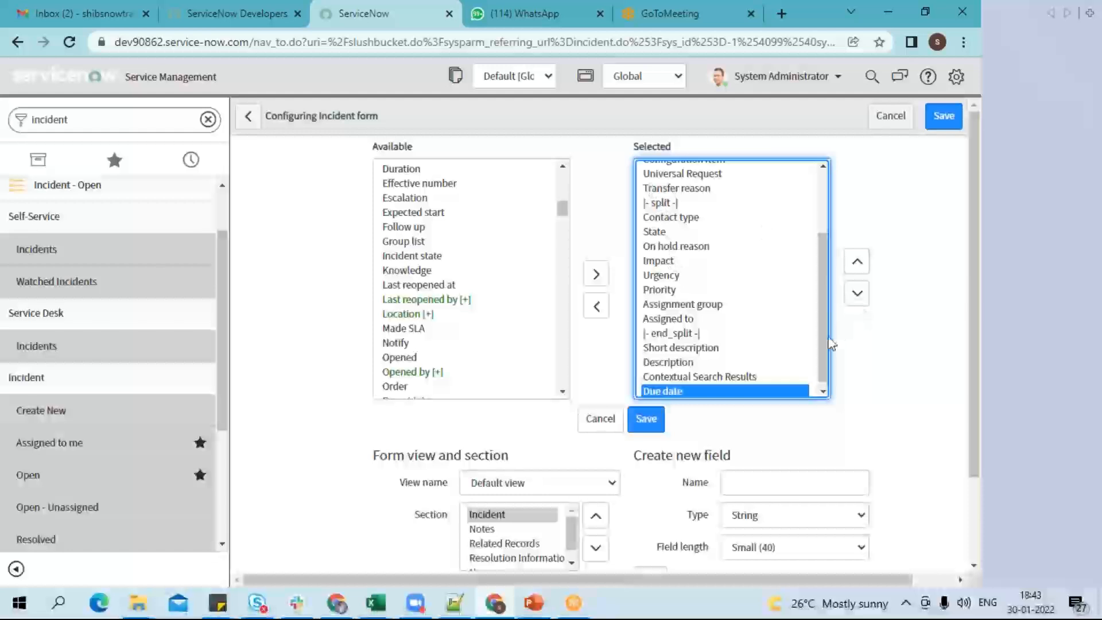
Review the order of the selected fields and add the Duration field to them.
left_click_drag(821, 339, 814, 277)
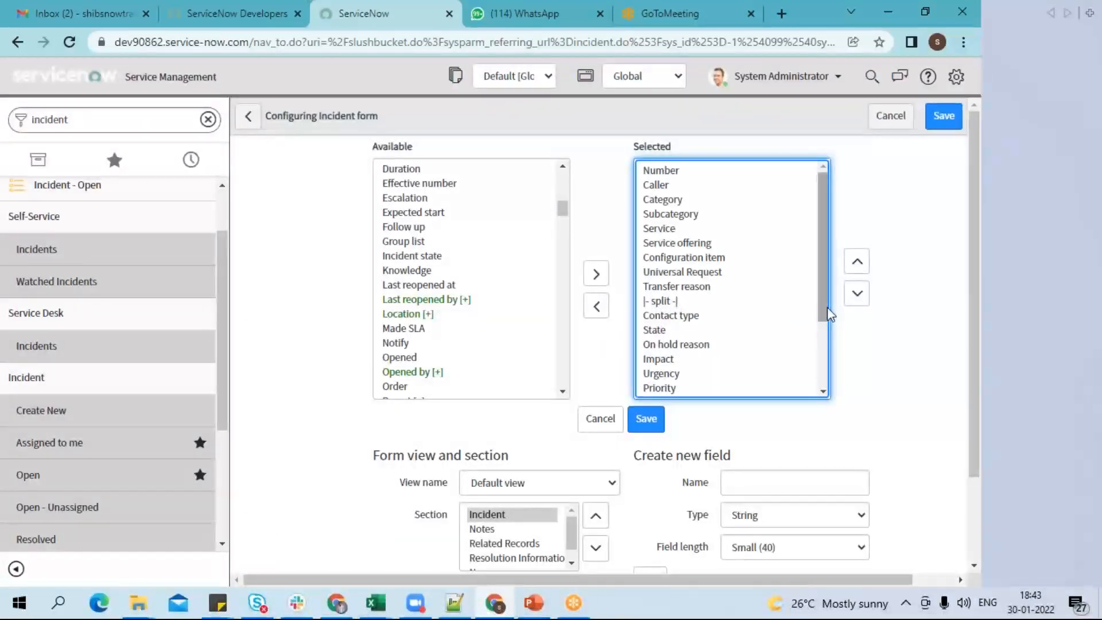
left_click_drag(827, 307, 828, 365)
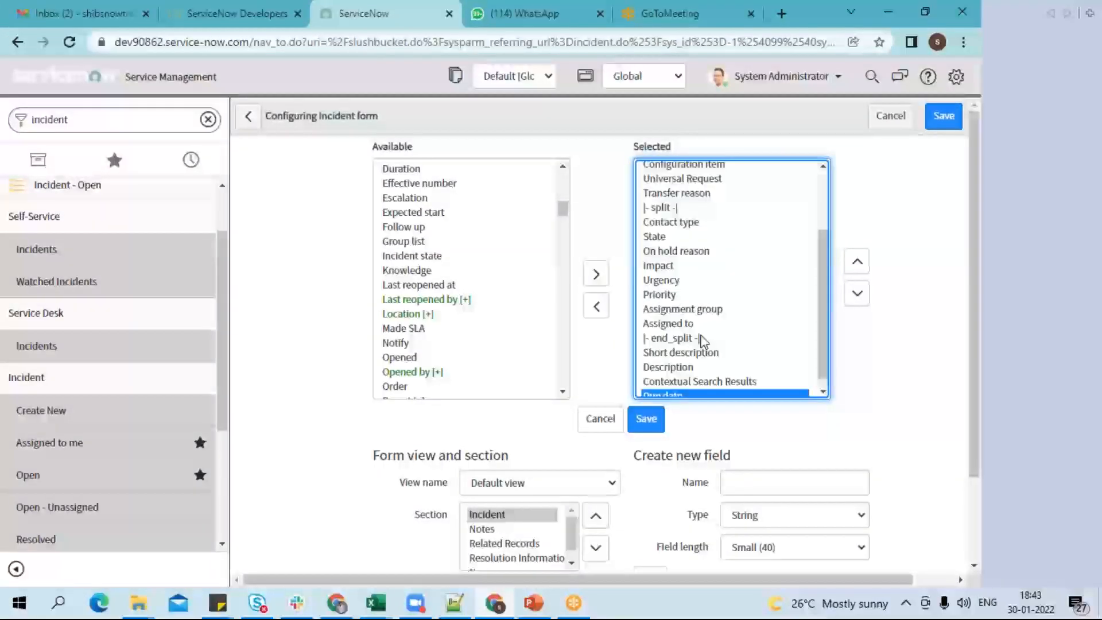
scroll(826, 351, "down", 1)
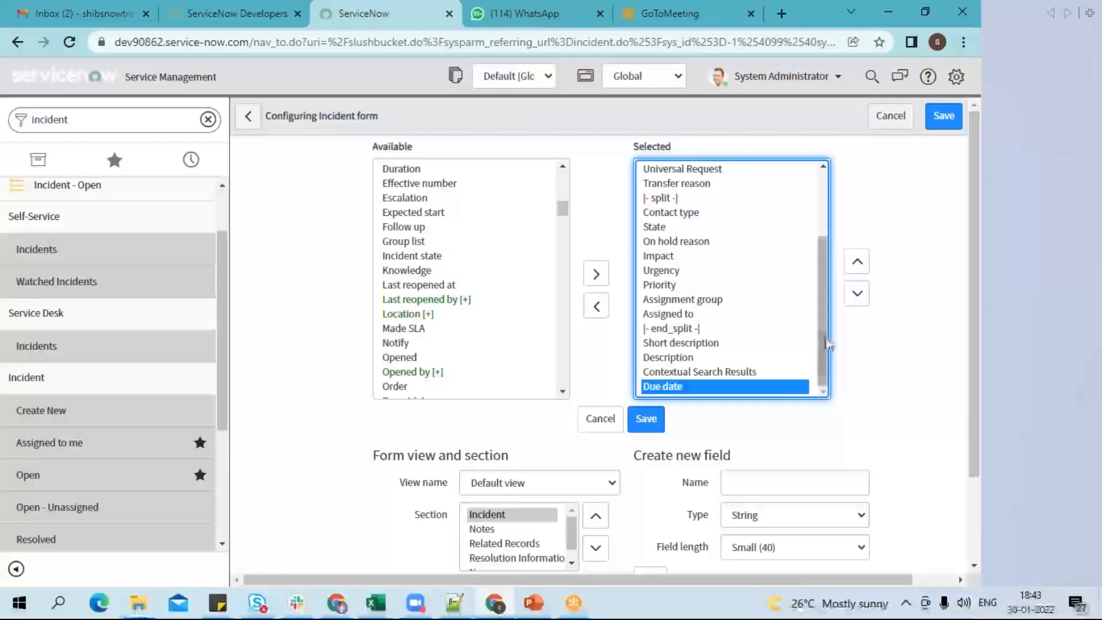
left_click_drag(827, 347, 825, 309)
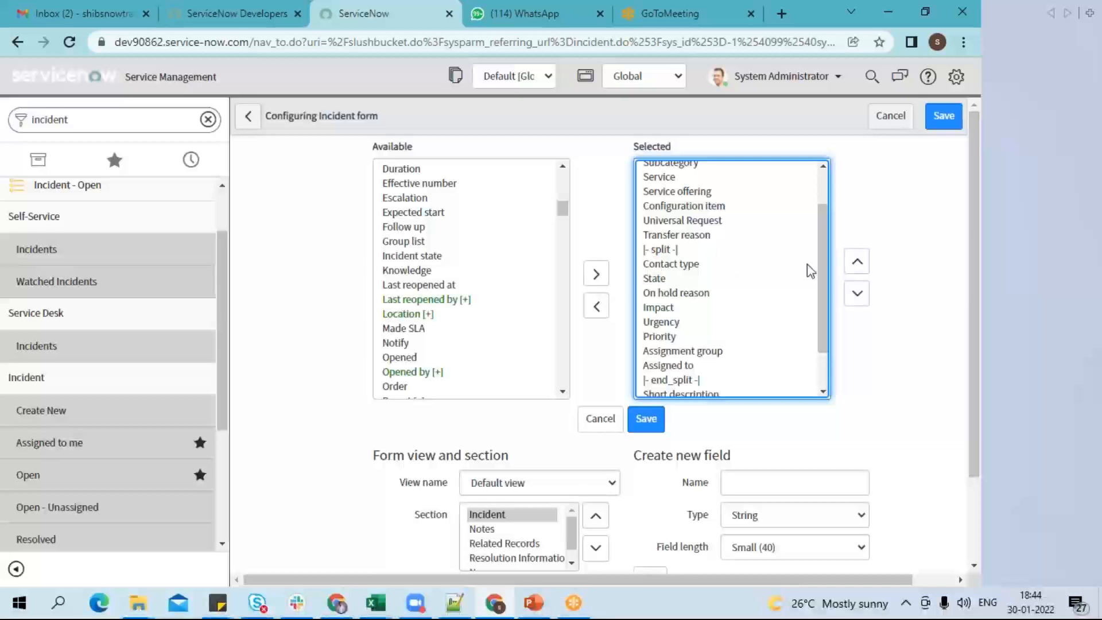
scroll(820, 284, "up", 2)
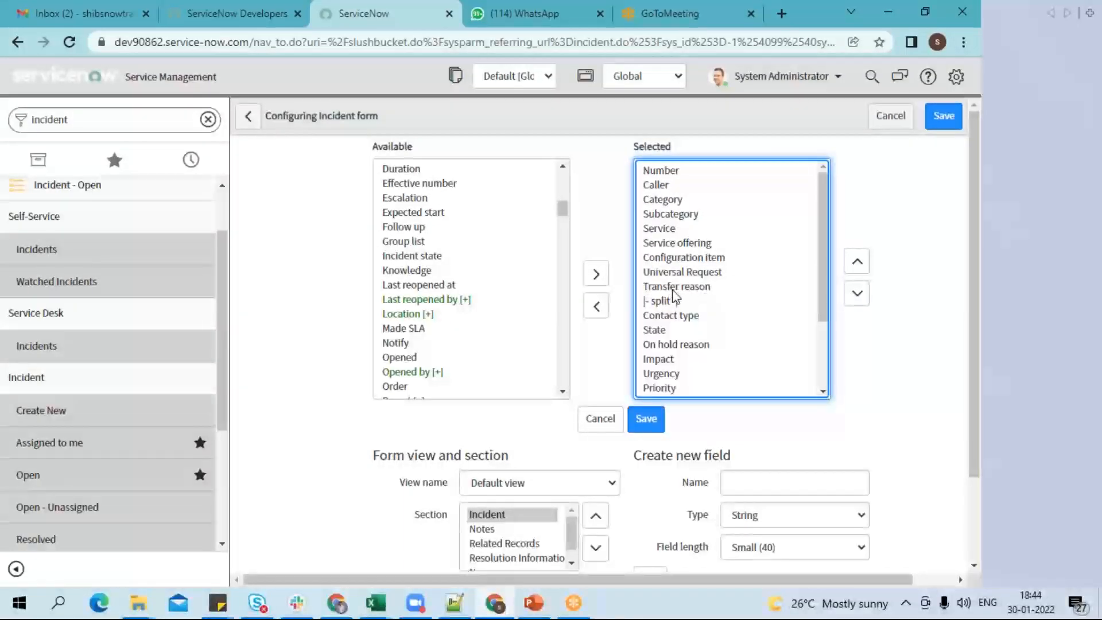
left_click_drag(824, 312, 799, 381)
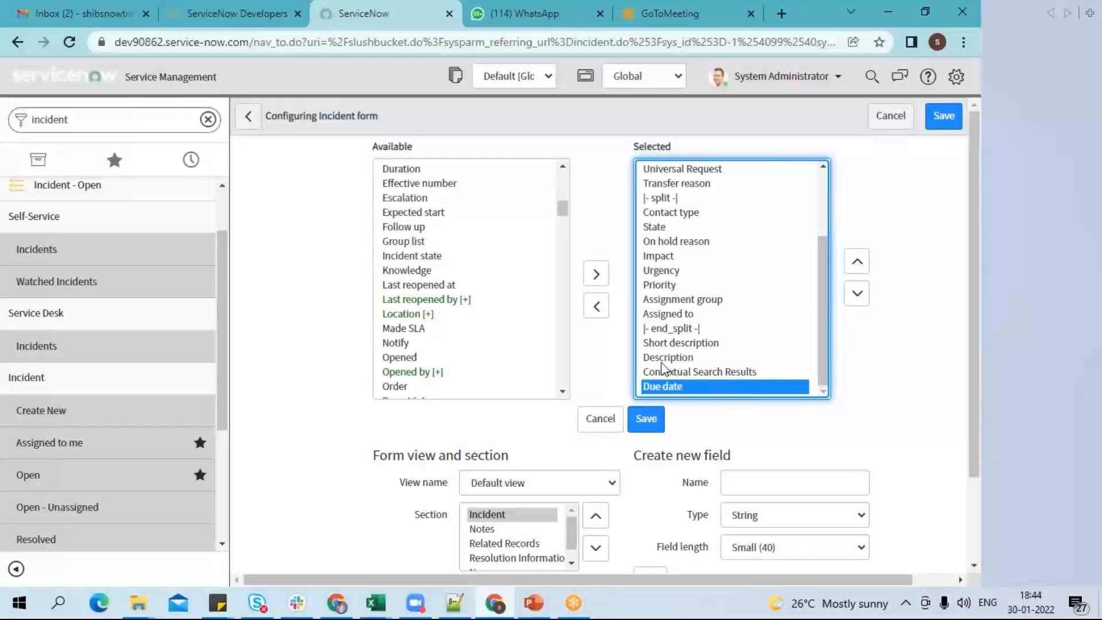
left_click(453, 168)
left_click(597, 276)
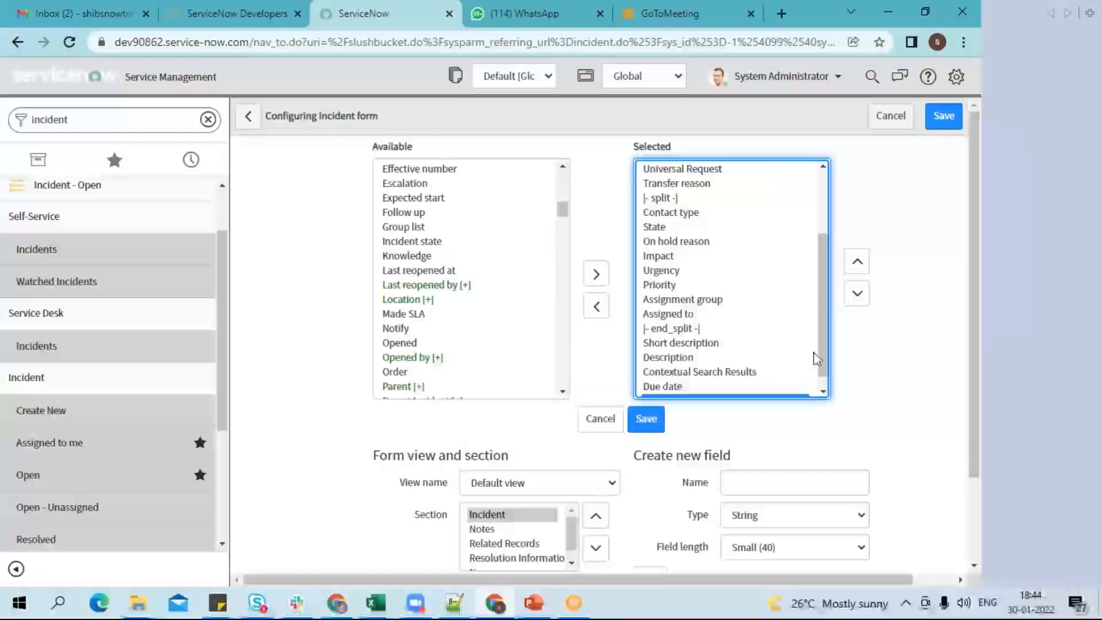
Move Due date up the selected fields so it sits between Transfer reason and the |- split -| marker.
left_click(825, 392)
left_click(715, 376)
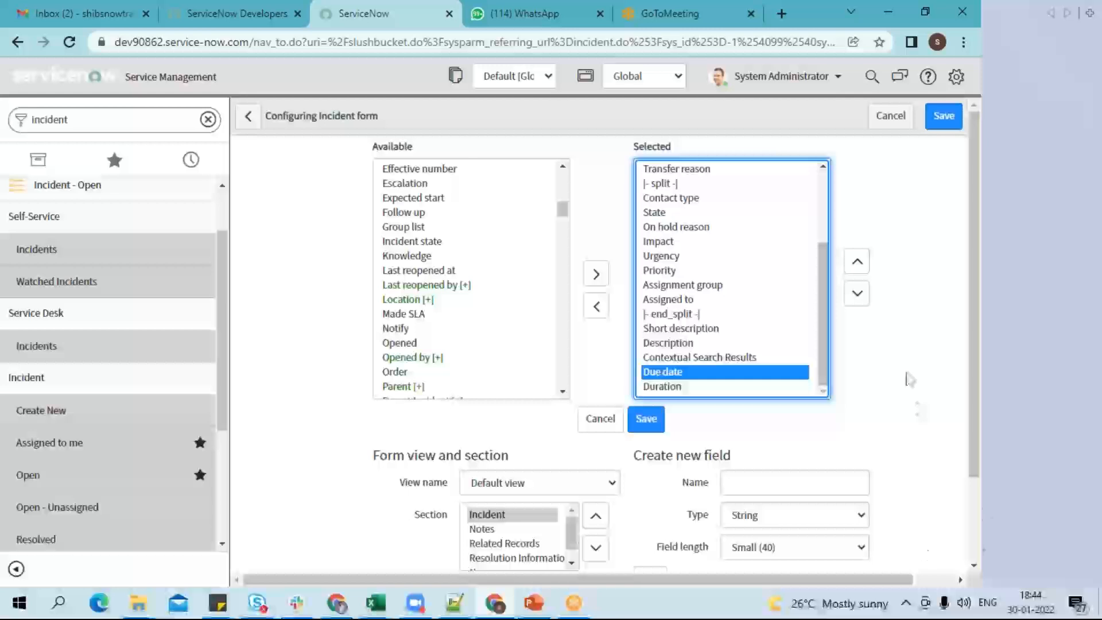
double_click(857, 267)
double_click(858, 267)
double_click(858, 267)
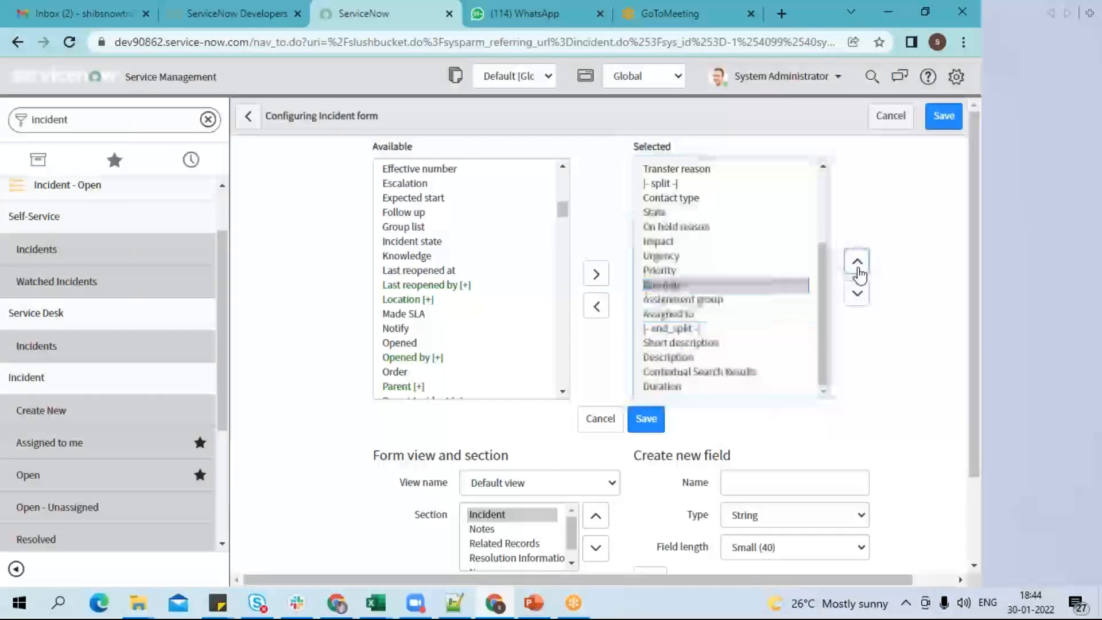
triple_click(858, 267)
double_click(857, 267)
left_click(858, 267)
left_click(857, 267)
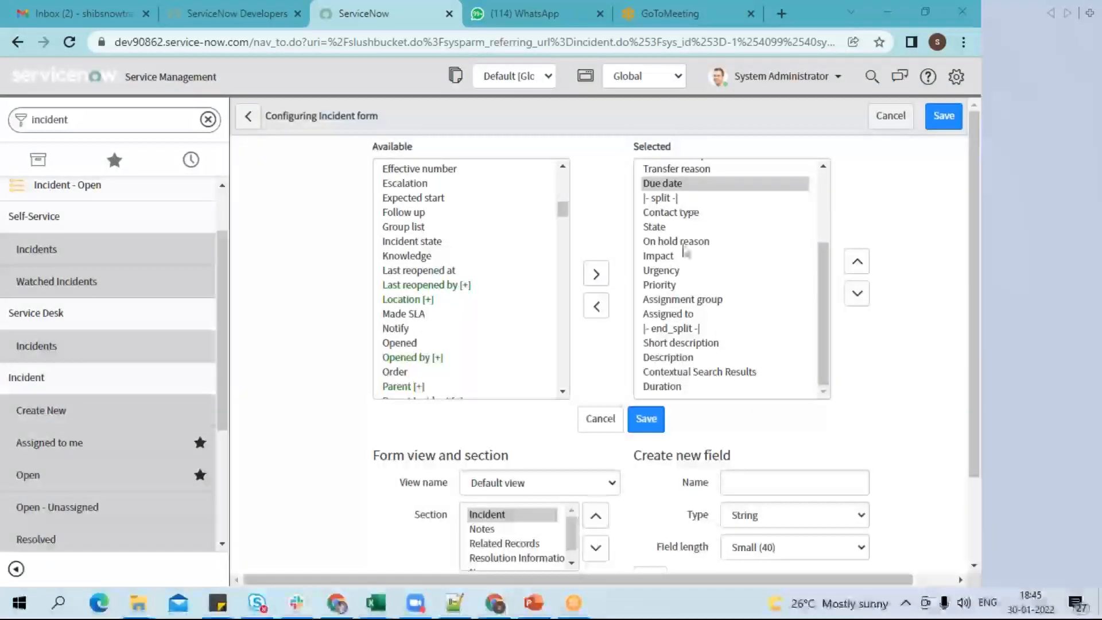
Move Duration up between Assigned to and the |- end_split -| marker, and save the form layout.
left_click(683, 386)
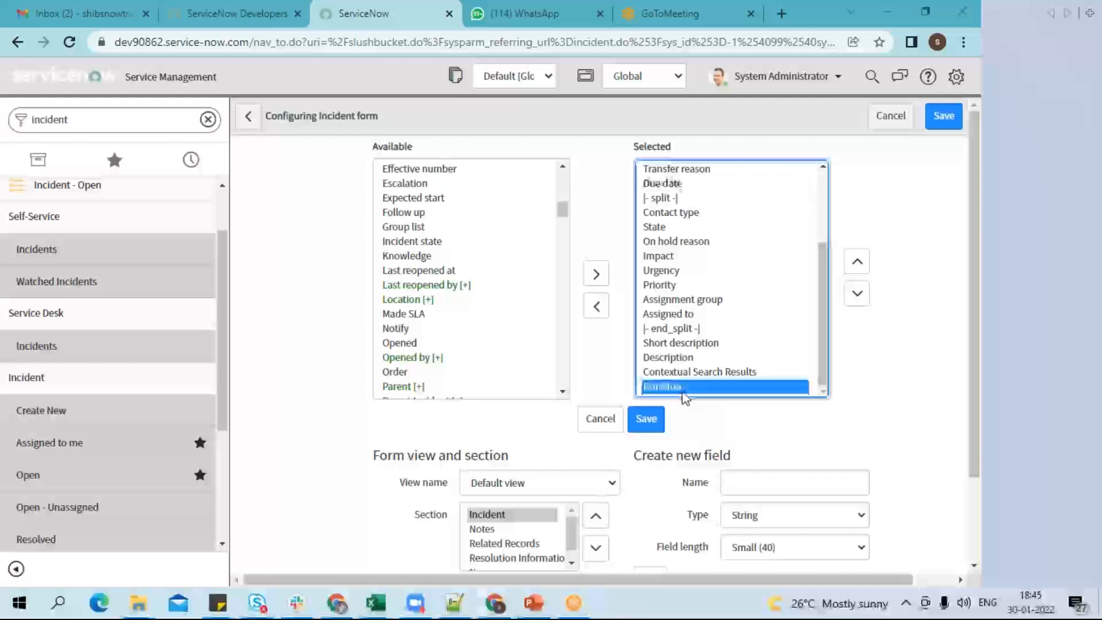
left_click(857, 264)
left_click(857, 264)
left_click(857, 264)
left_click(856, 264)
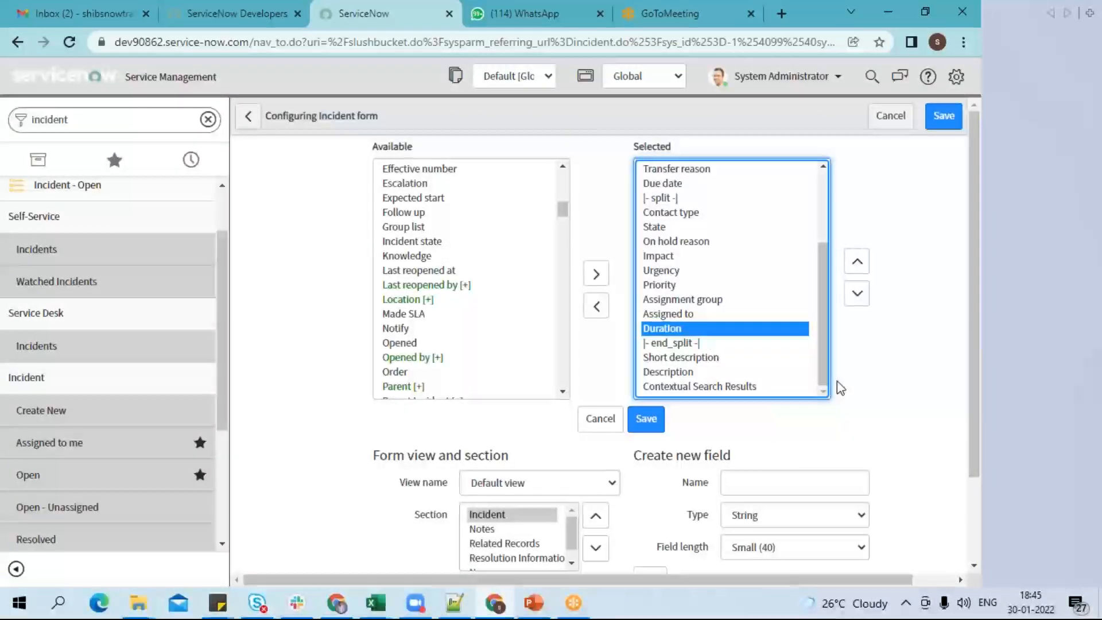
left_click(656, 421)
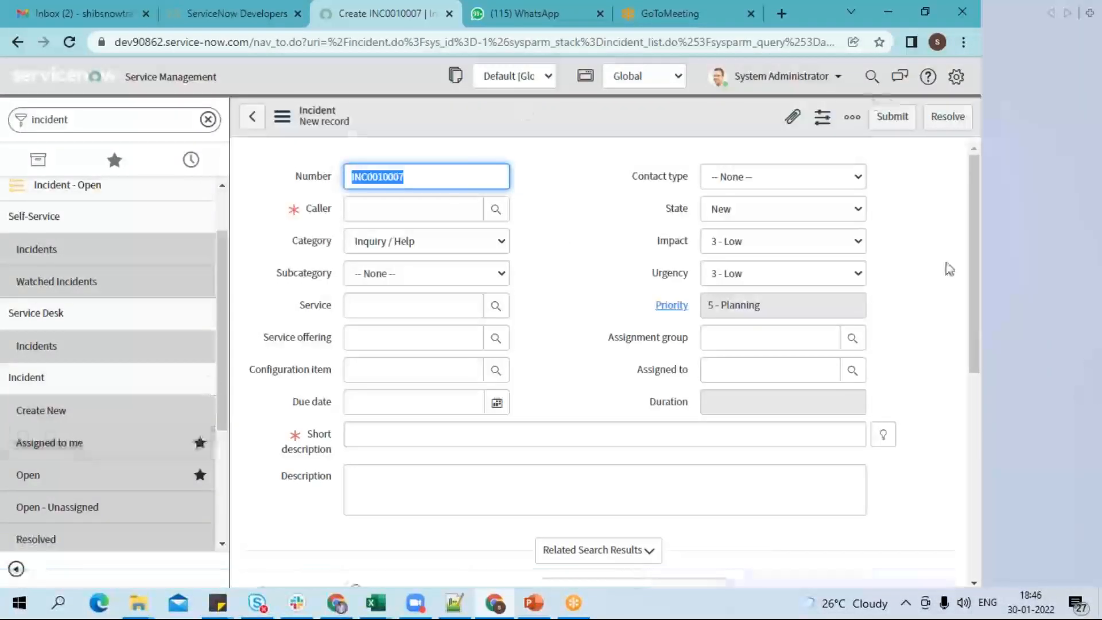
Start another new incident record, then reopen its form layout configuration and save it.
left_click(40, 410)
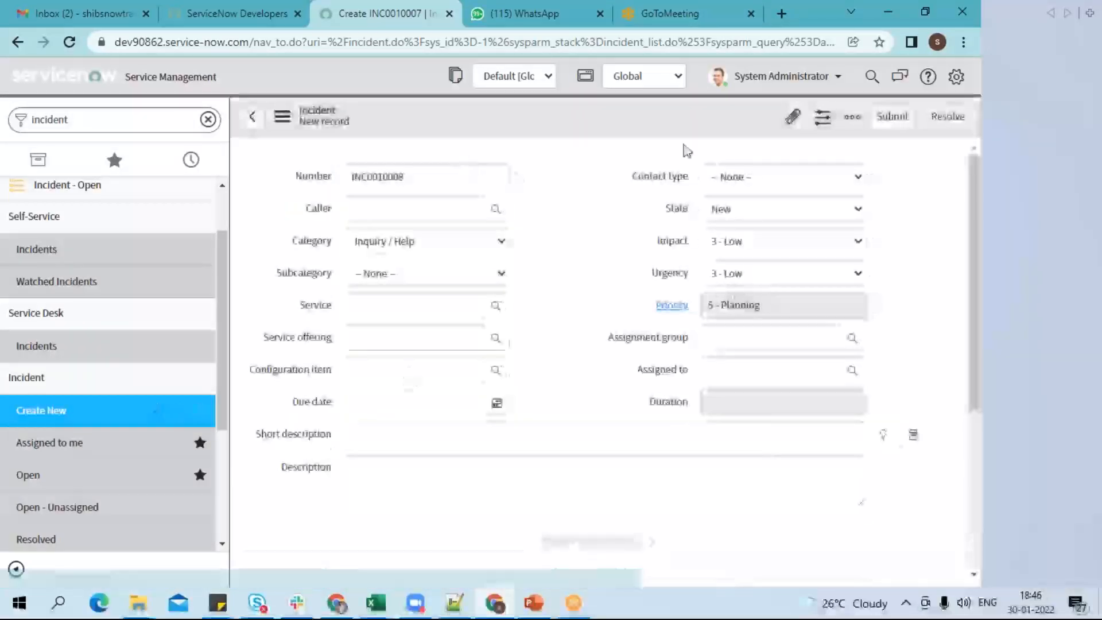
right_click(579, 126)
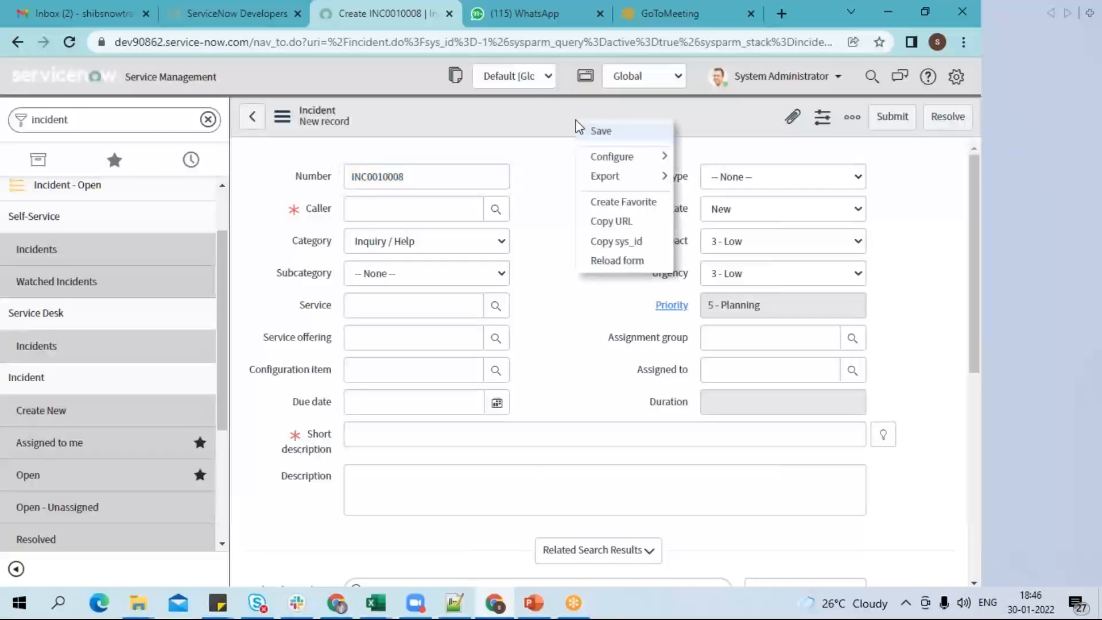
mouse_move(631, 160)
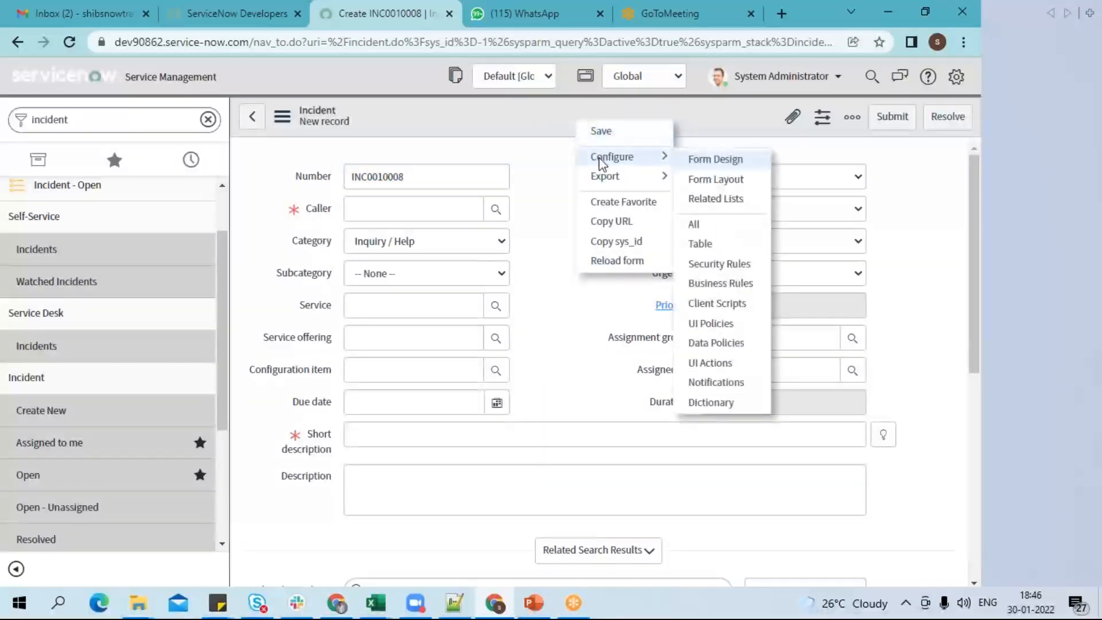
left_click(734, 185)
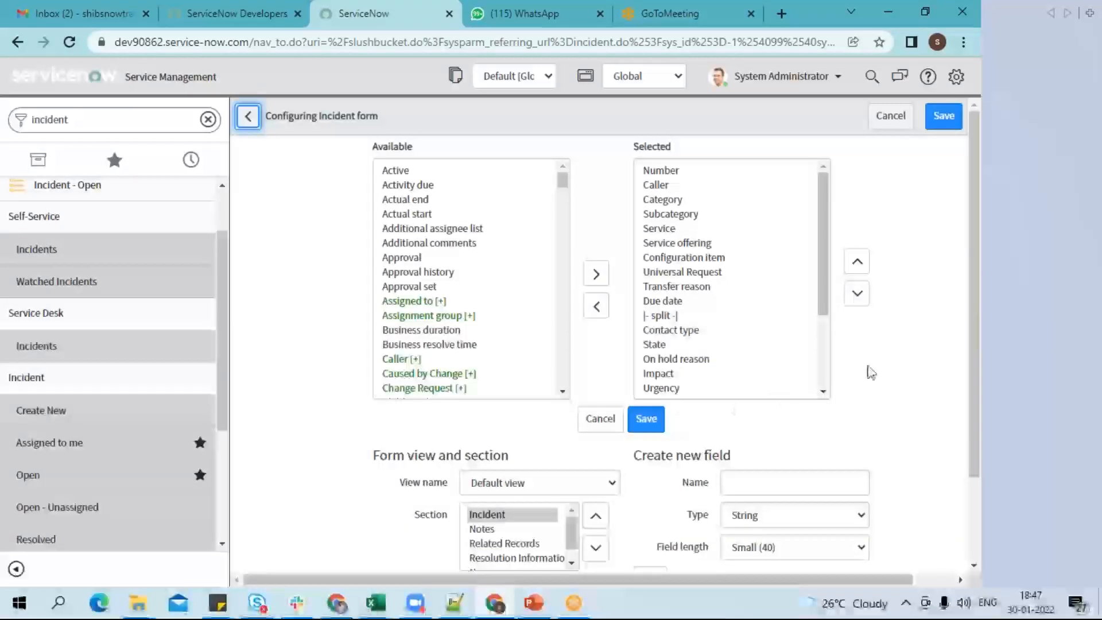
left_click(943, 115)
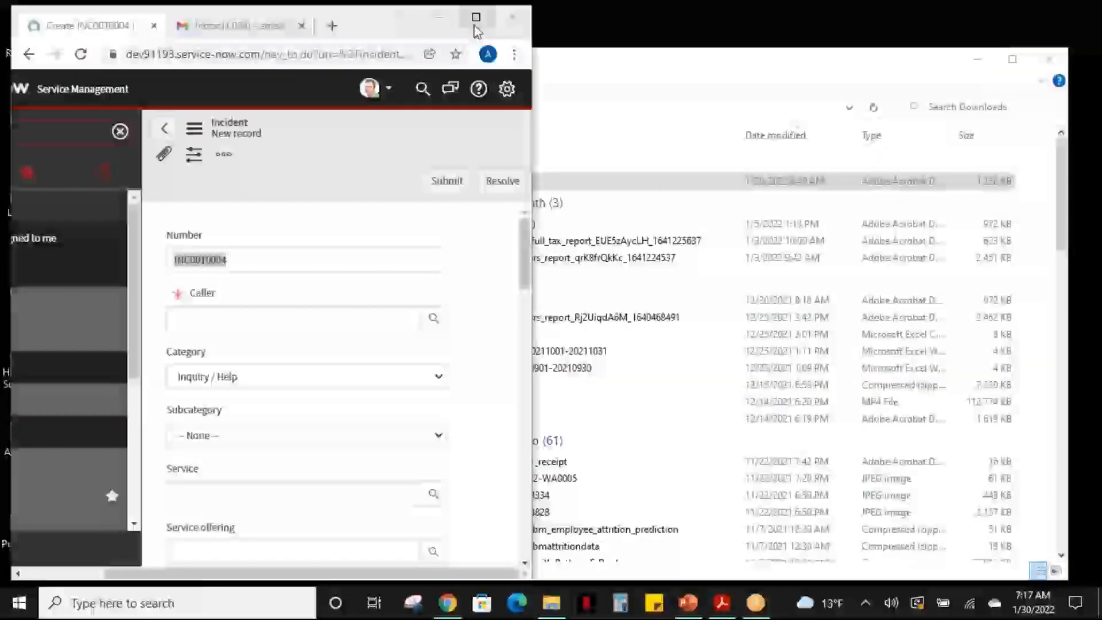
Open the form layout configuration from the new incident record.
left_click(474, 23)
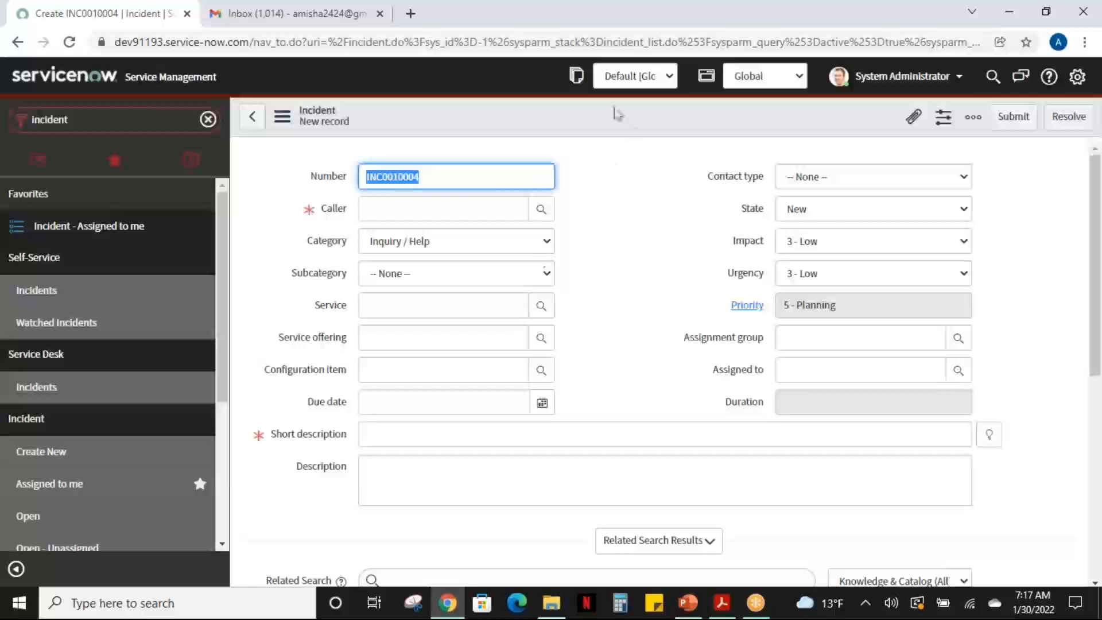
right_click(587, 137)
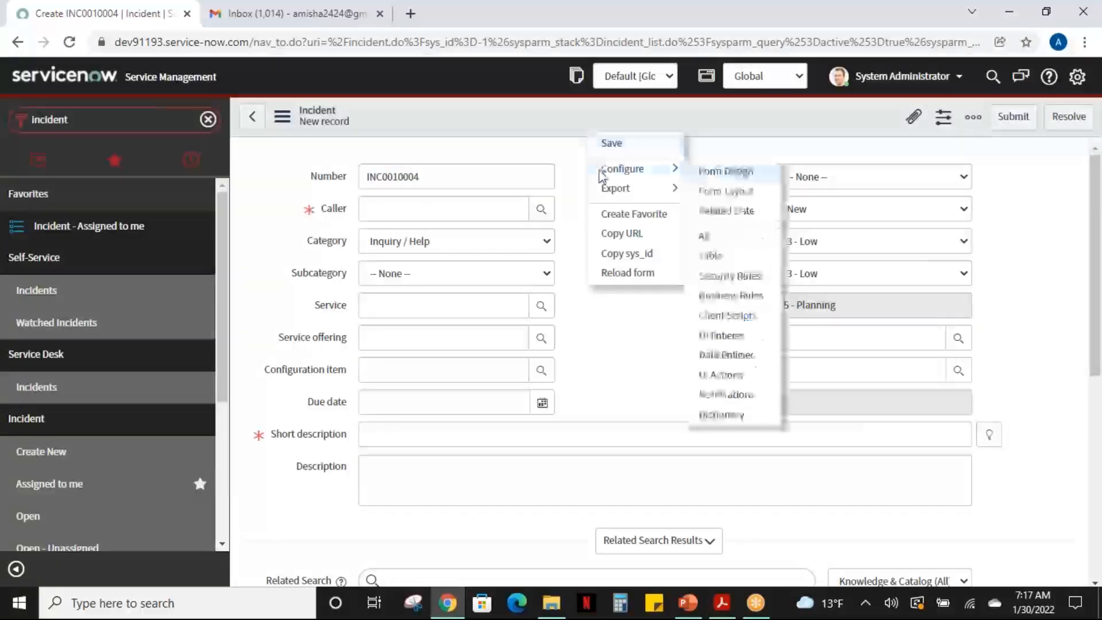
mouse_move(653, 168)
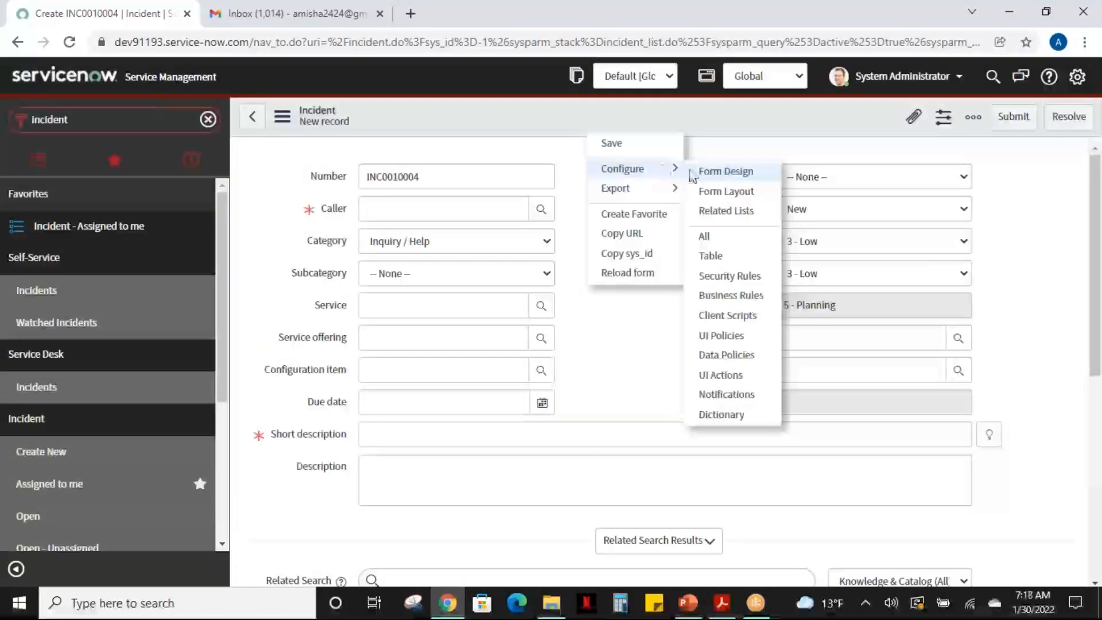
left_click(721, 190)
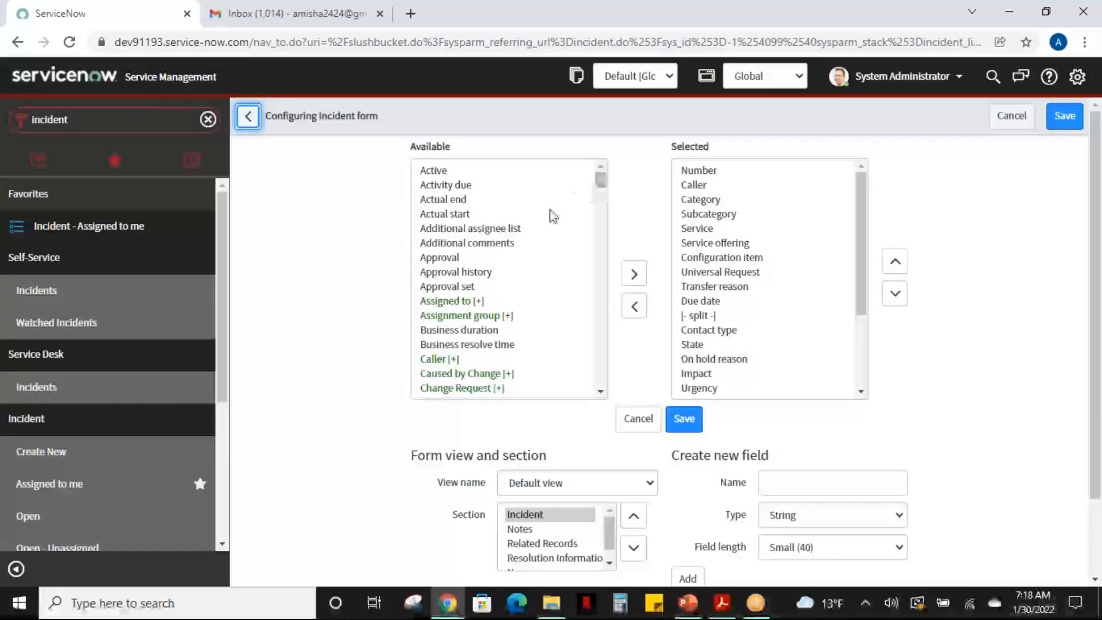
Add the Follow up and Notify fields to the selected fields of the Incident form.
left_click_drag(601, 179, 601, 193)
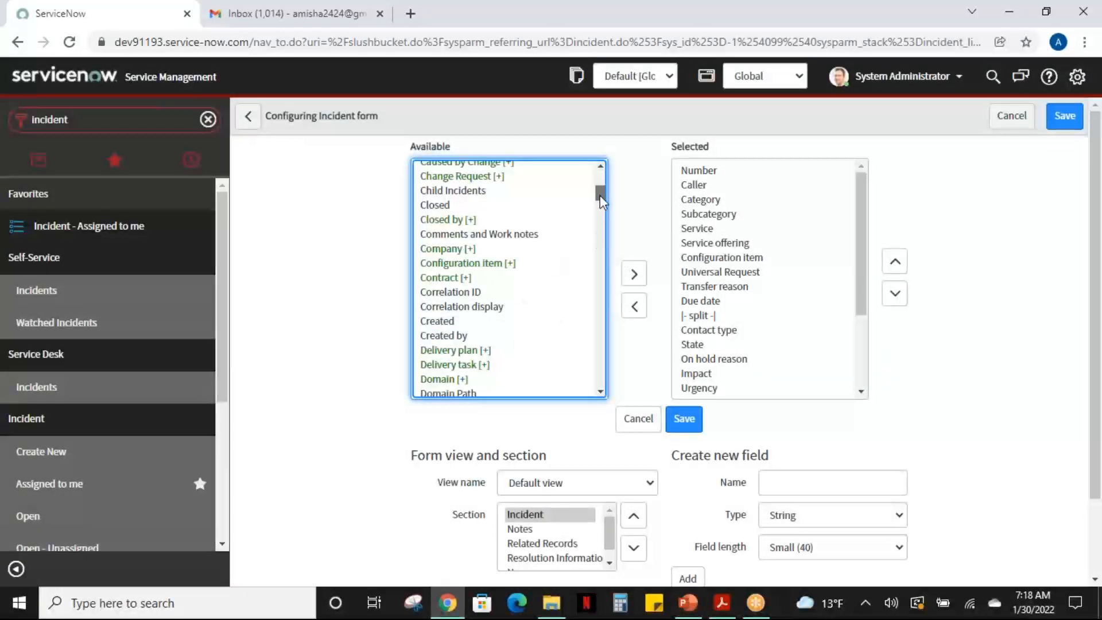
left_click_drag(601, 198, 604, 211)
left_click(461, 265)
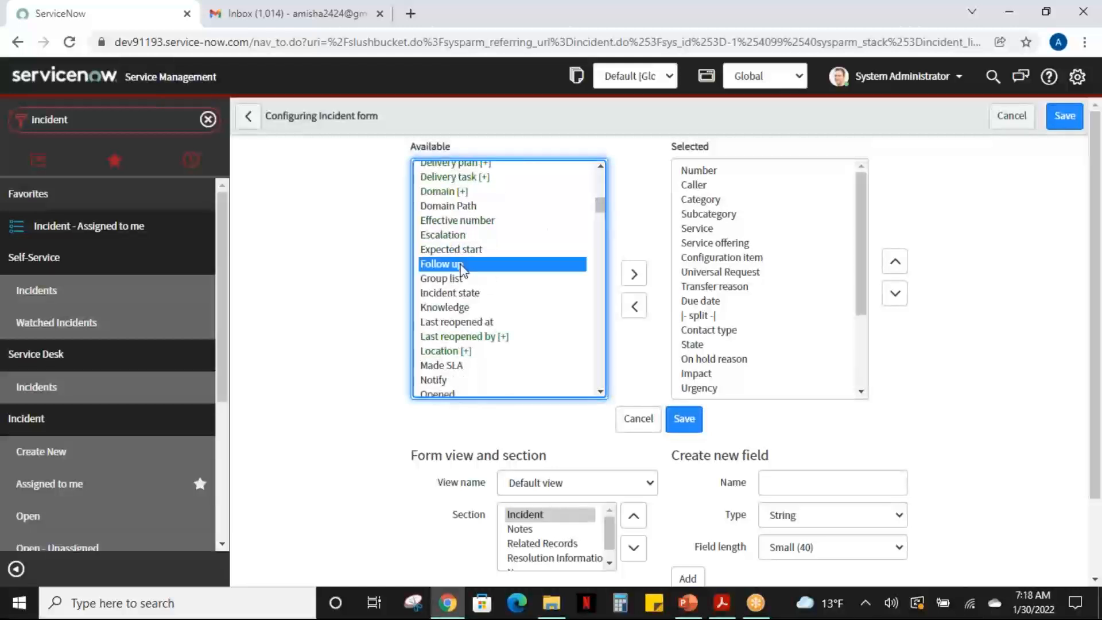
left_click(633, 276)
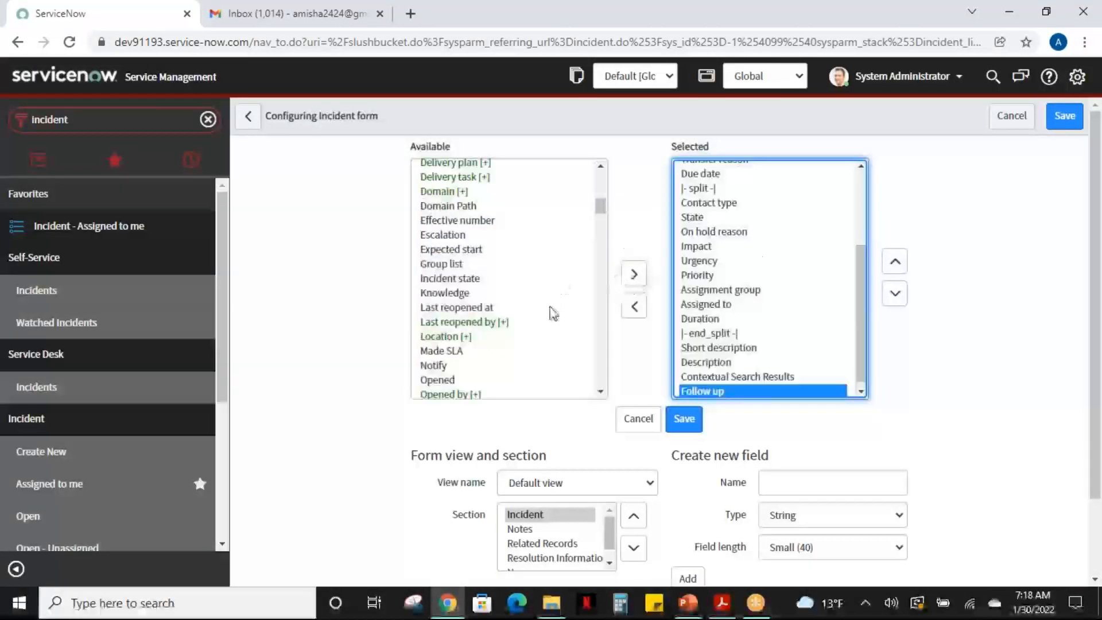
left_click(492, 368)
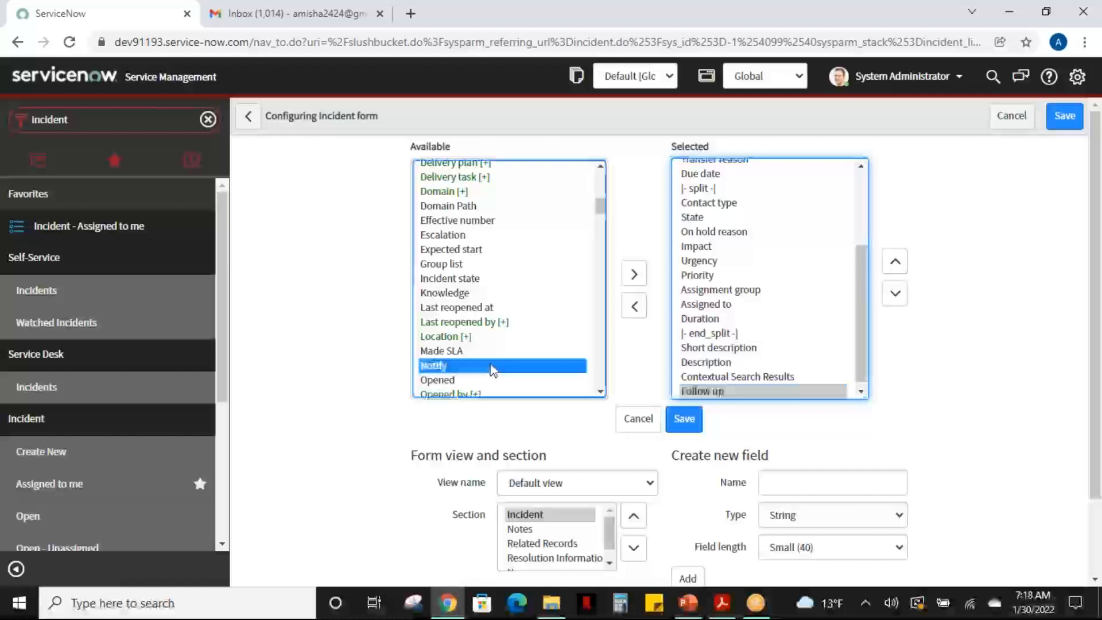
left_click(634, 274)
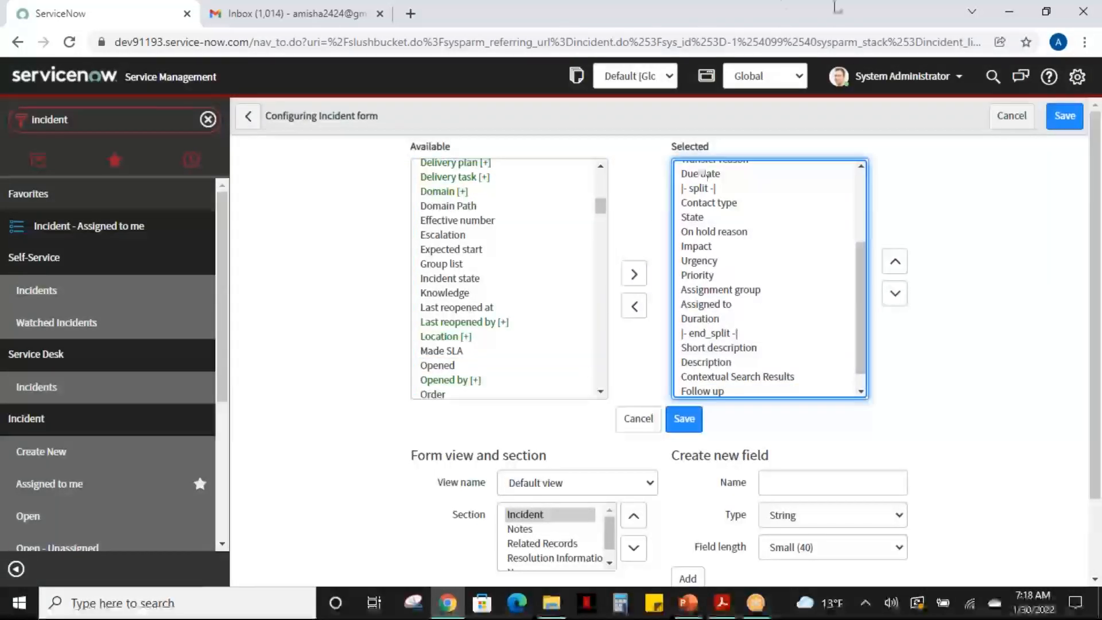
left_click_drag(840, 16, 376, 23)
left_click_drag(571, 26, 484, 60)
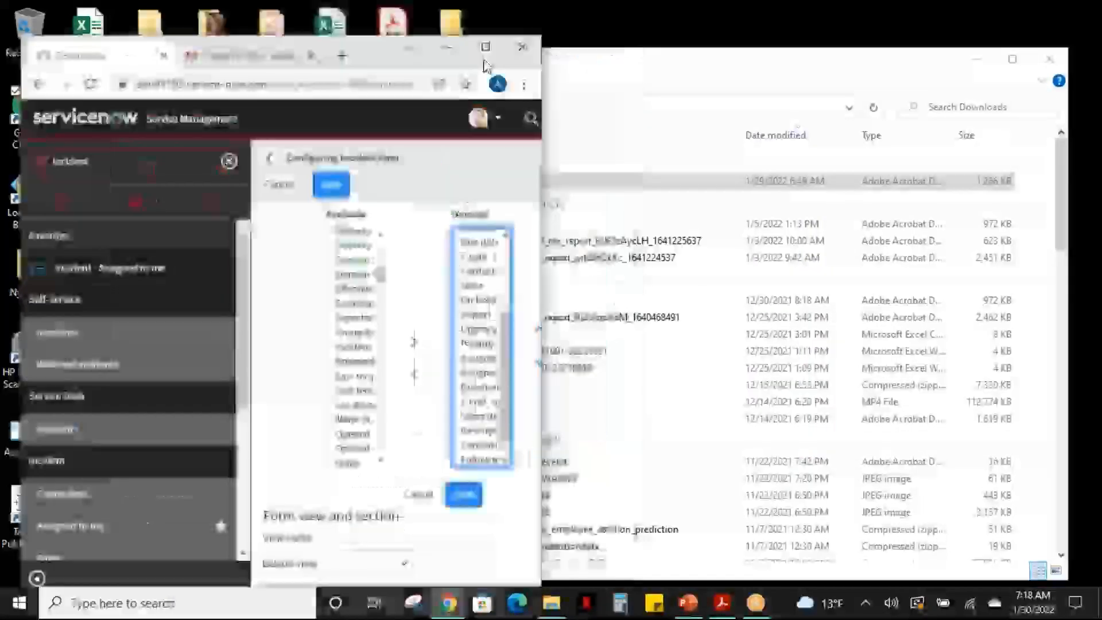
left_click(485, 53)
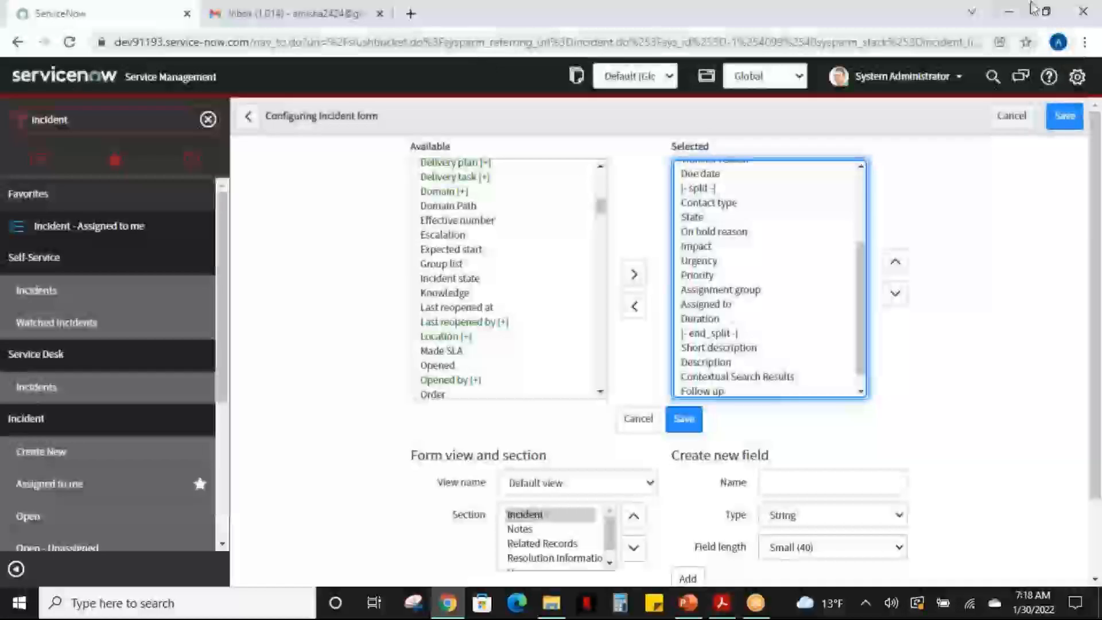
left_click(1009, 19)
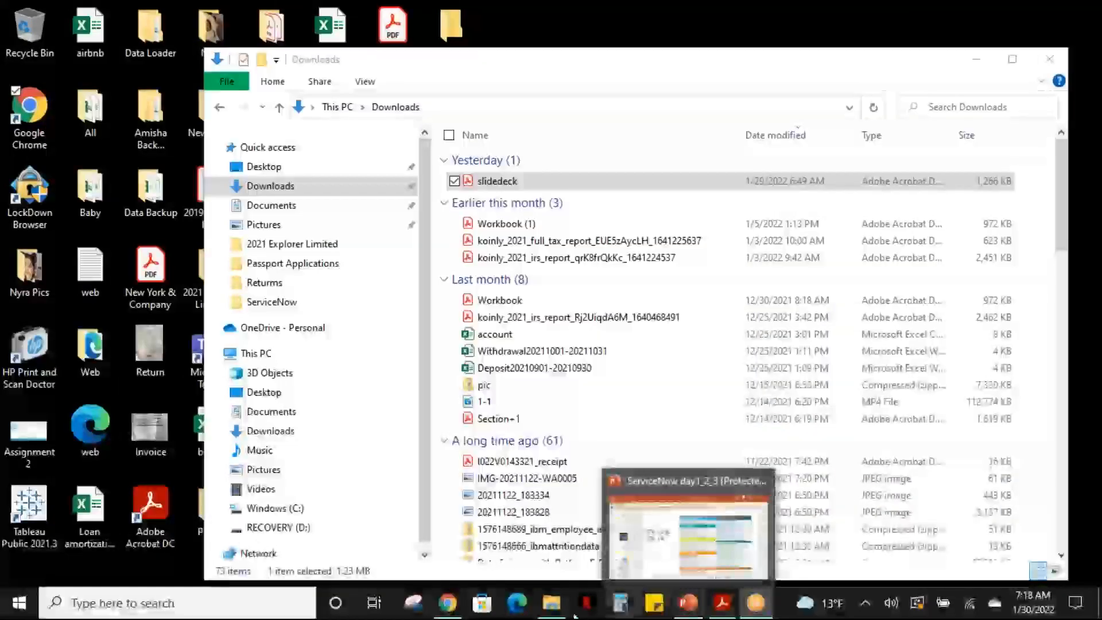
left_click(447, 613)
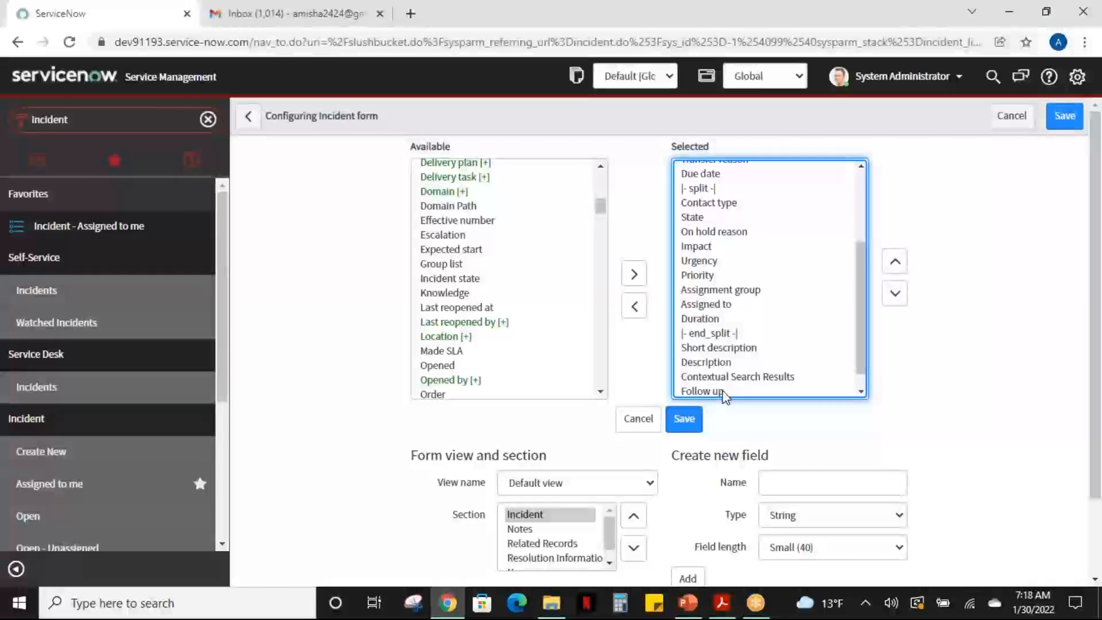
Move Follow up through the selected fields so it sits between Due date and the |- split -| marker.
left_click_drag(786, 24, 331, 92)
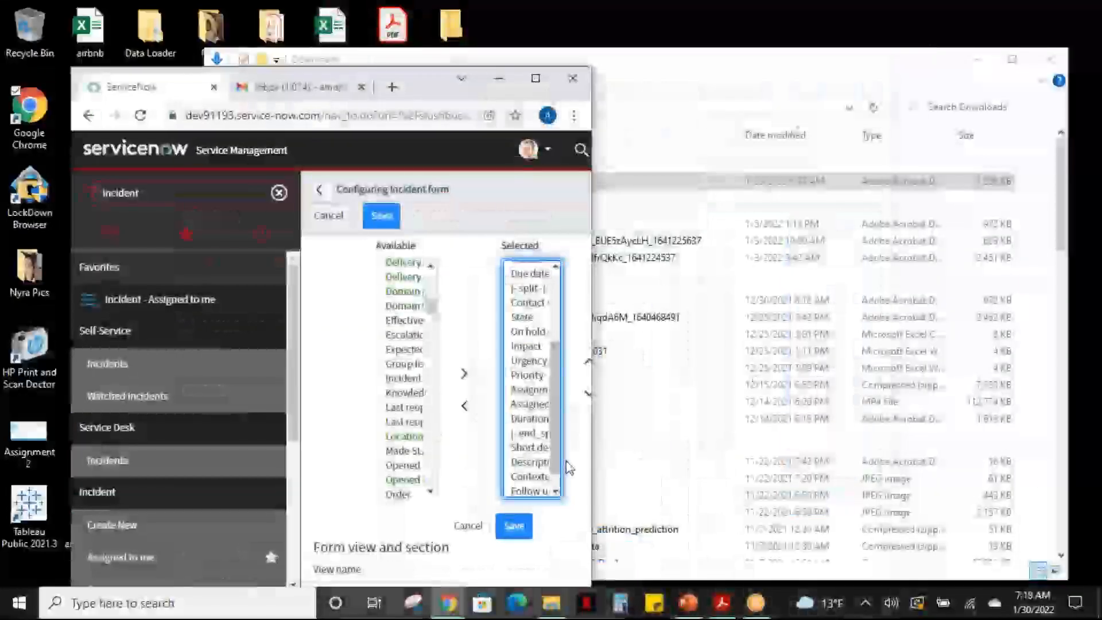
left_click_drag(559, 459, 556, 472)
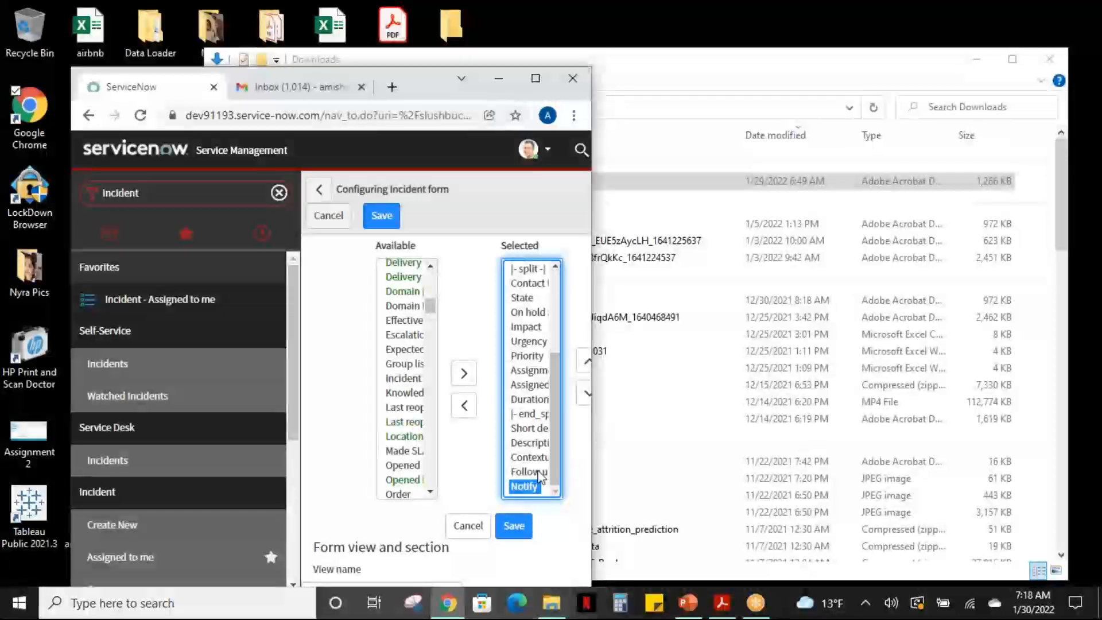
left_click(539, 472)
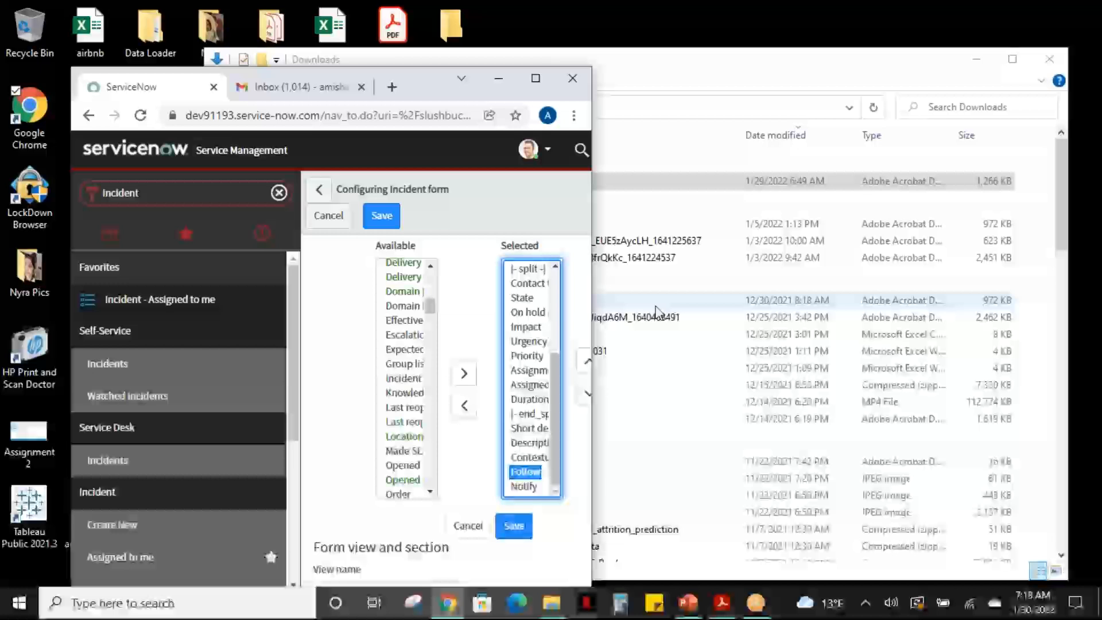
left_click(587, 366)
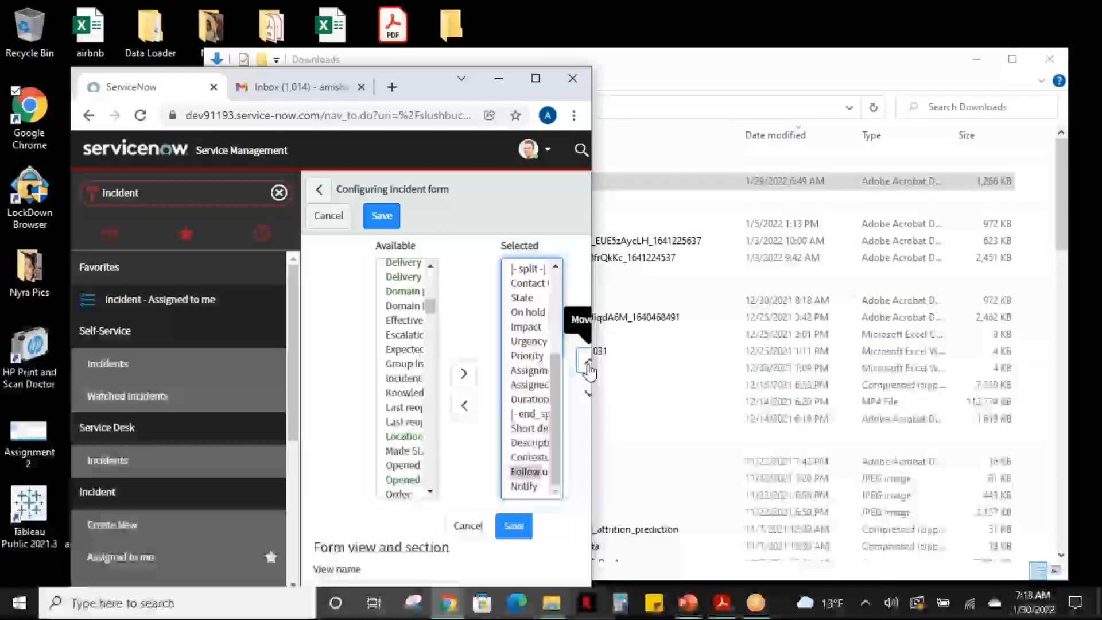
left_click(587, 367)
left_click(588, 367)
left_click(587, 367)
left_click(588, 368)
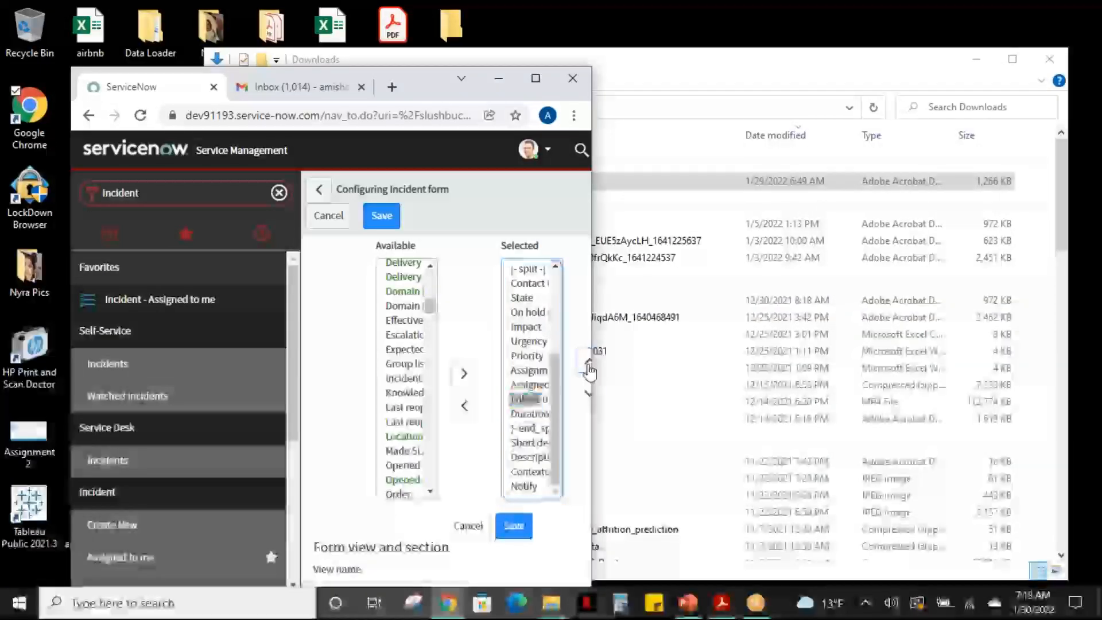
left_click(588, 367)
left_click(588, 367)
left_click(588, 368)
left_click(588, 367)
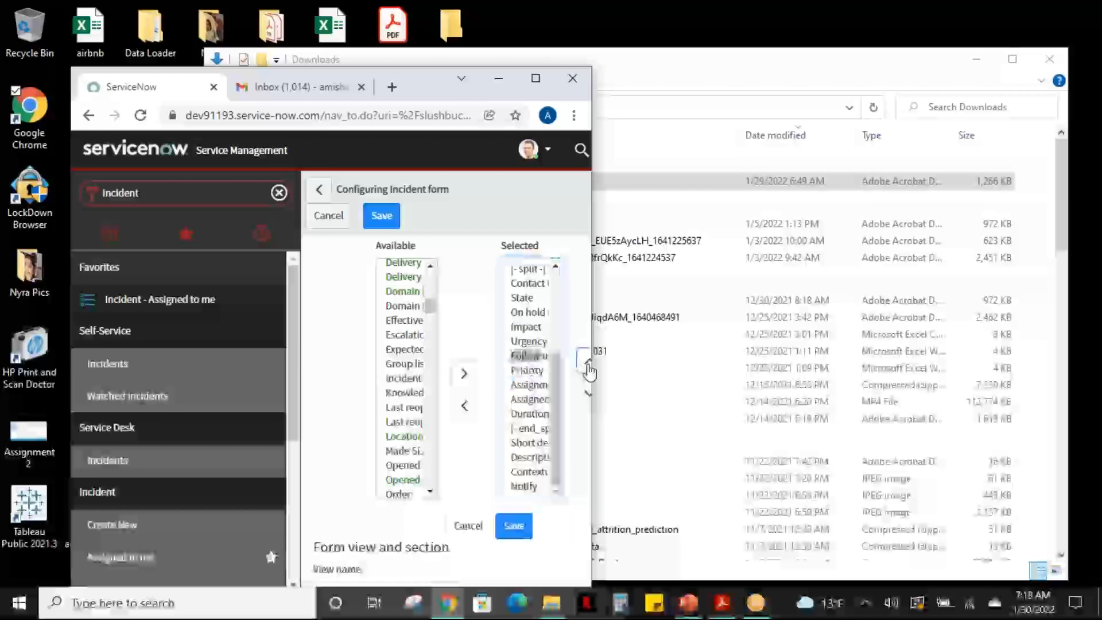
left_click(587, 367)
left_click(587, 367)
left_click(587, 368)
left_click(587, 367)
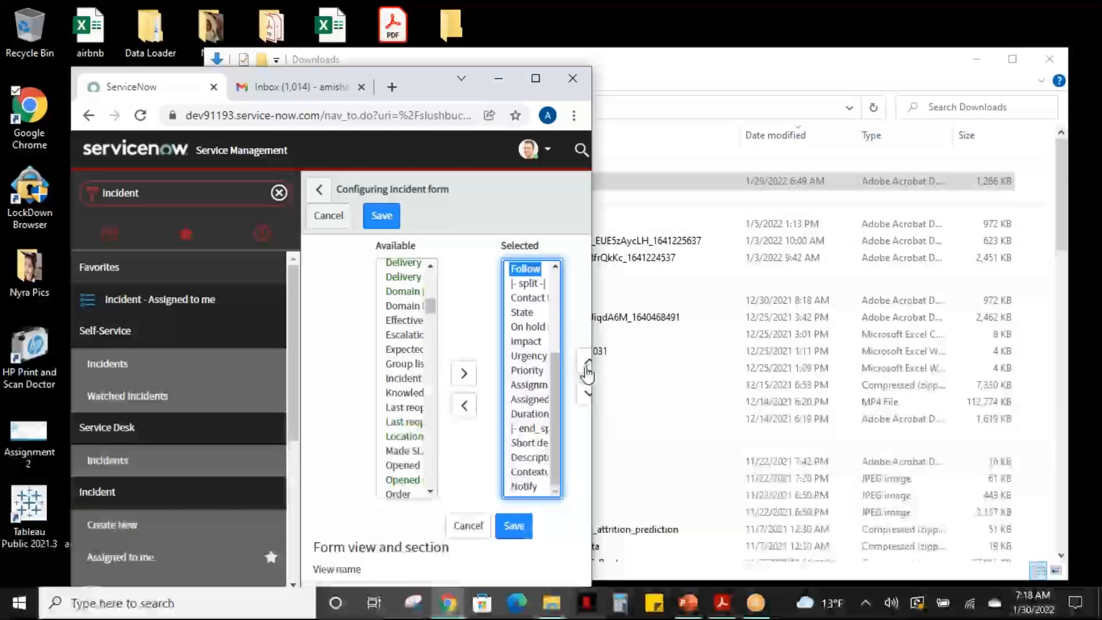
Move Notify up between Duration and the |- end_split -| marker, and save the form layout.
left_click(528, 487)
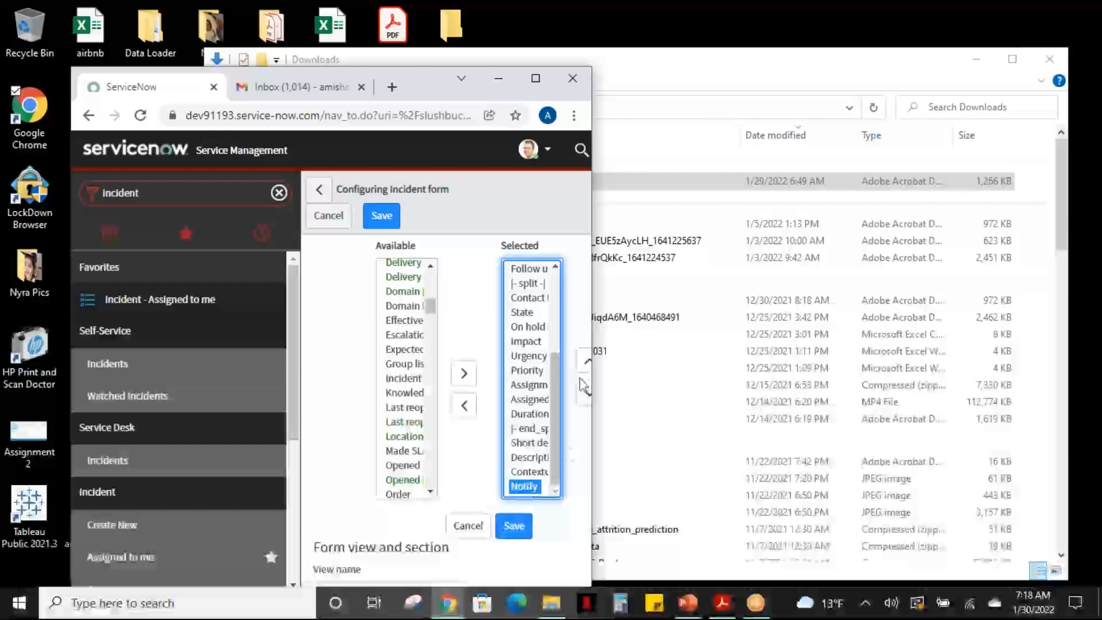
left_click(587, 367)
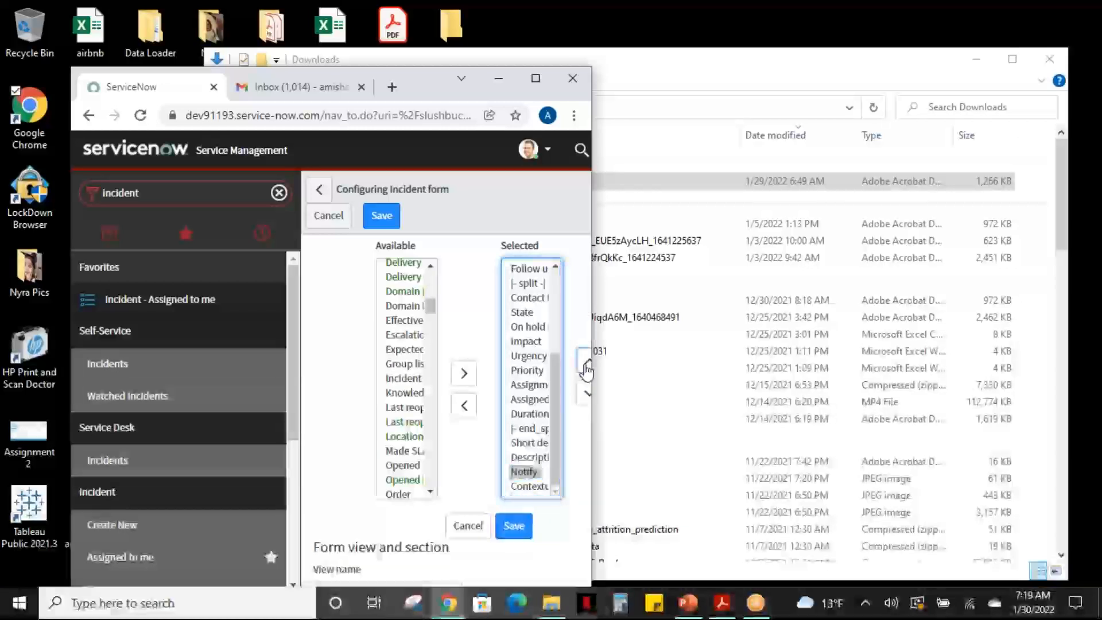
left_click(586, 368)
left_click(586, 367)
left_click(586, 367)
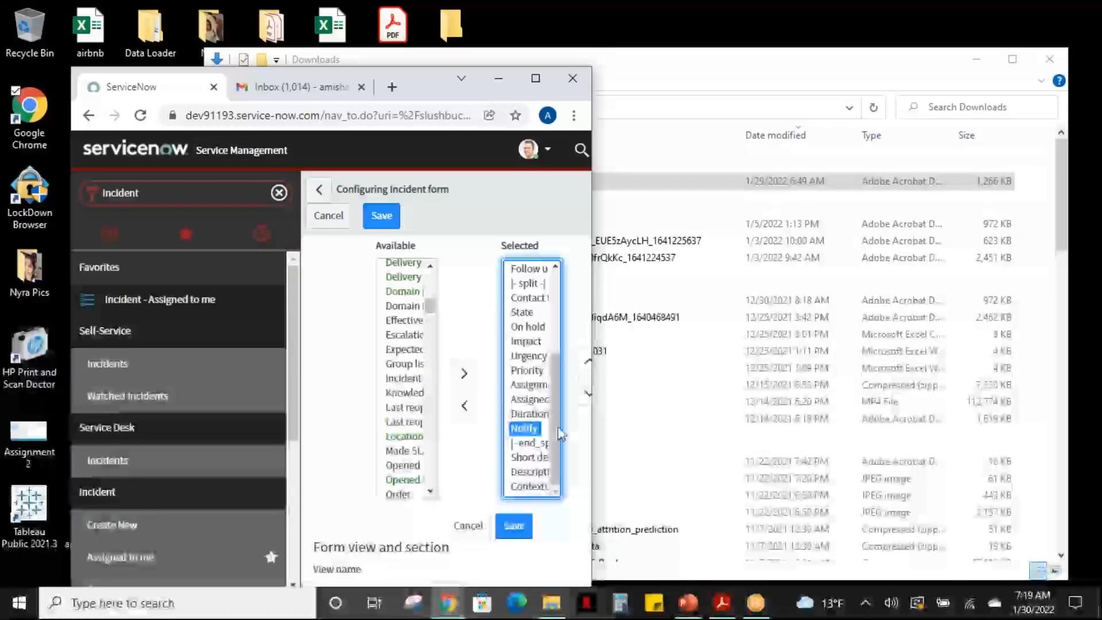
left_click(515, 527)
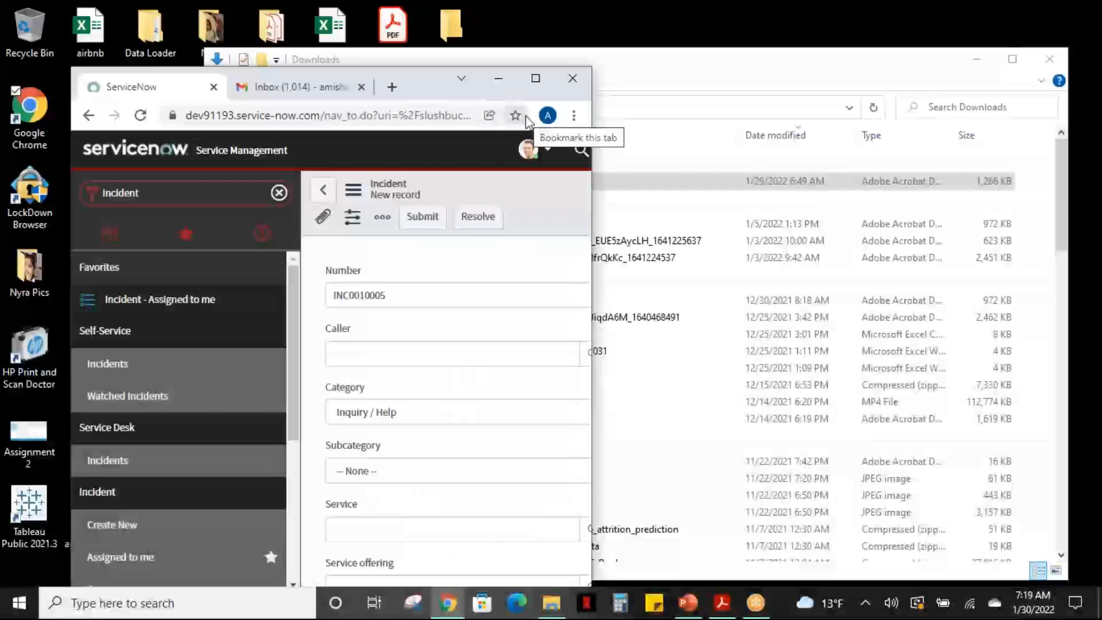
left_click(536, 78)
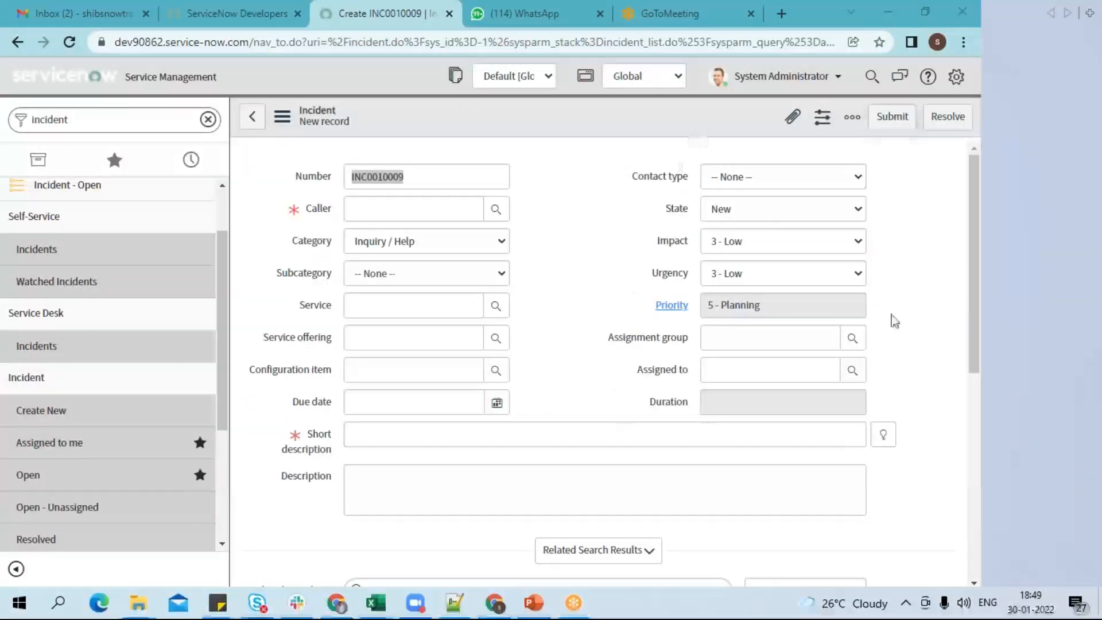
Examine the Notes, Related Records and Resolution Information sections of the new incident form.
left_click_drag(979, 221, 973, 434)
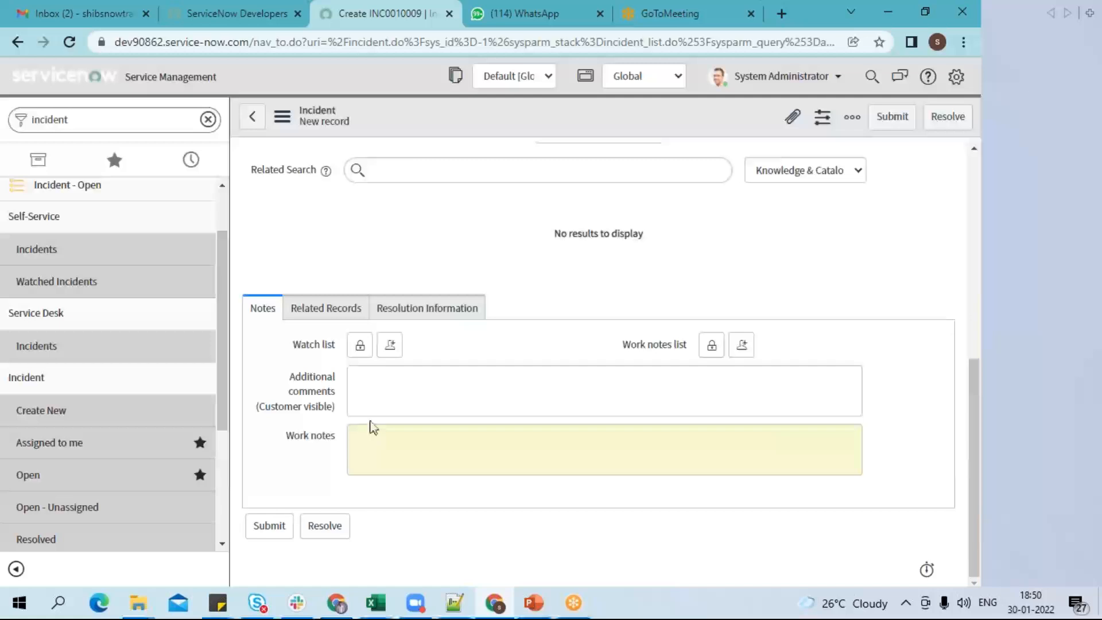
left_click(328, 311)
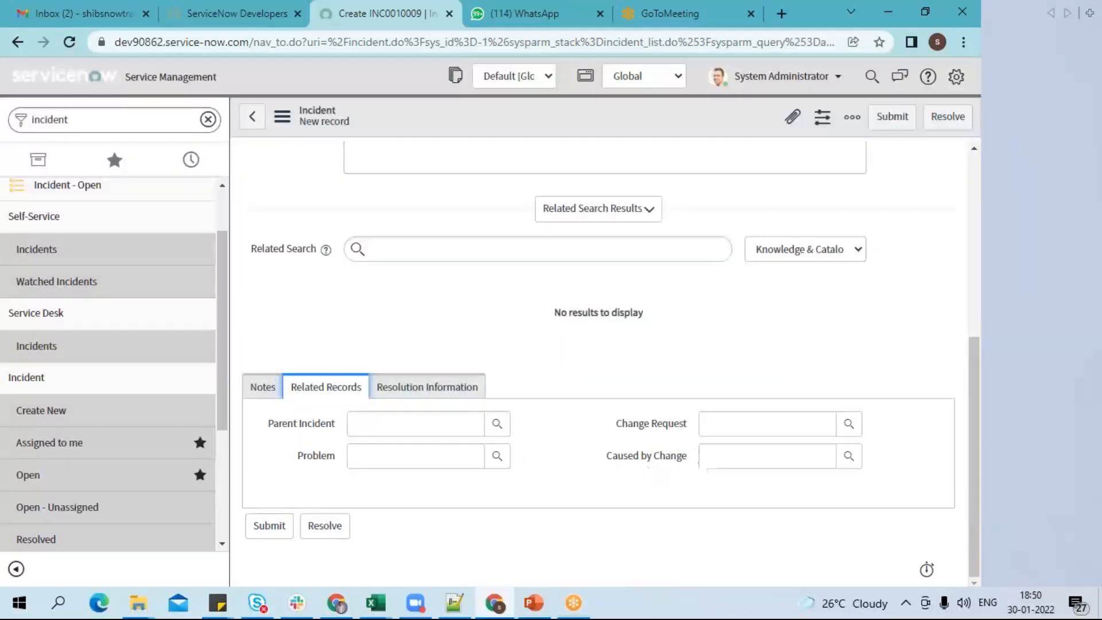
left_click(423, 396)
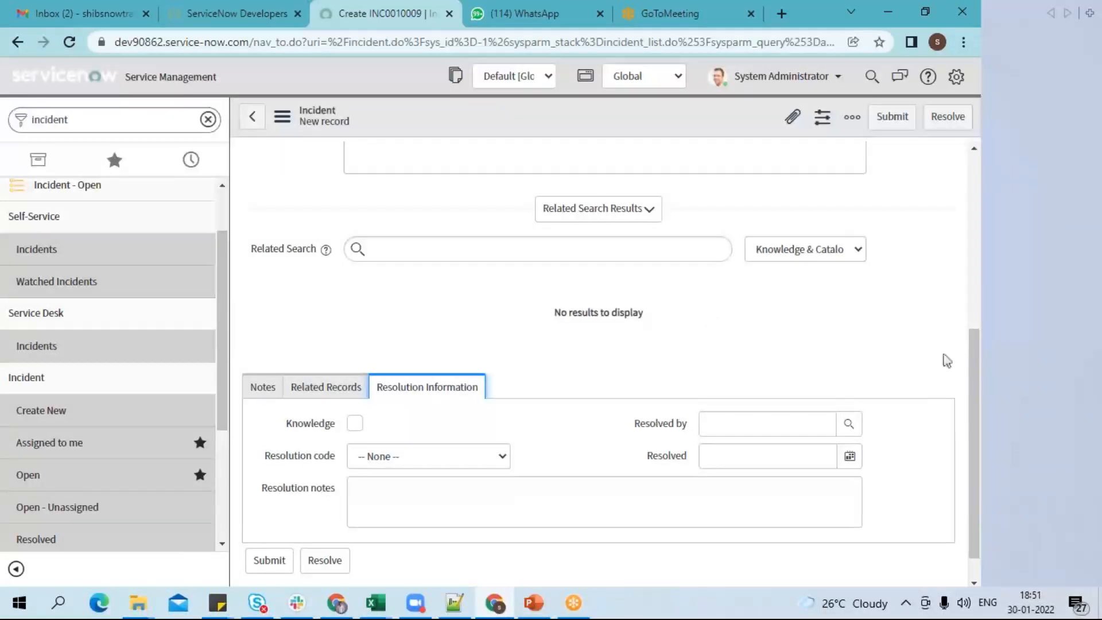
left_click_drag(975, 390, 978, 215)
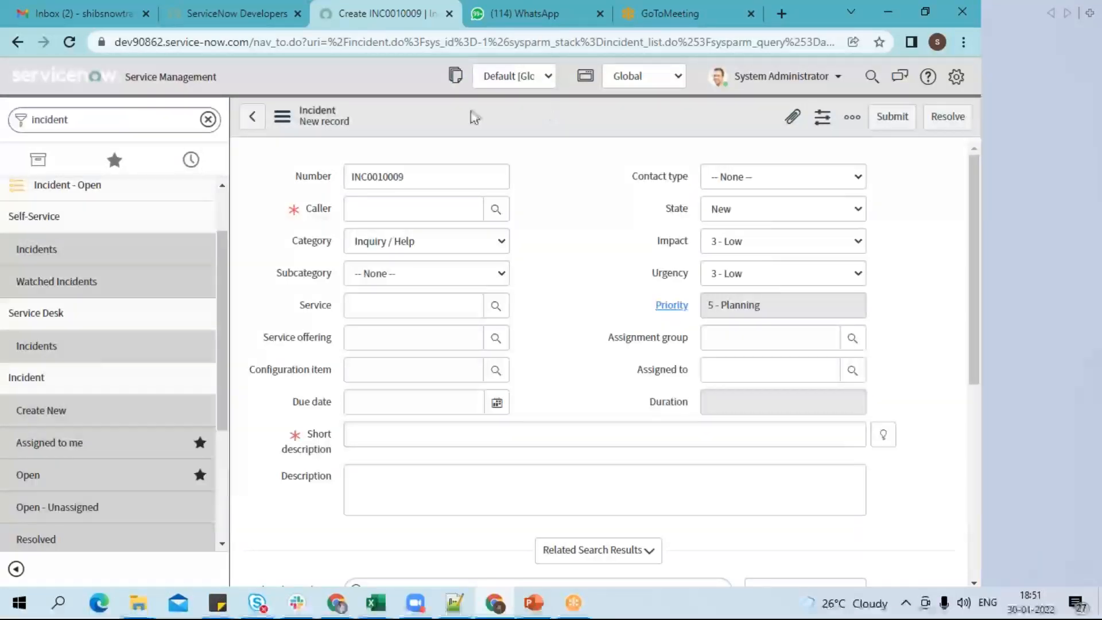
Open the incident form's configuration in Form Design.
right_click(469, 117)
mouse_move(525, 153)
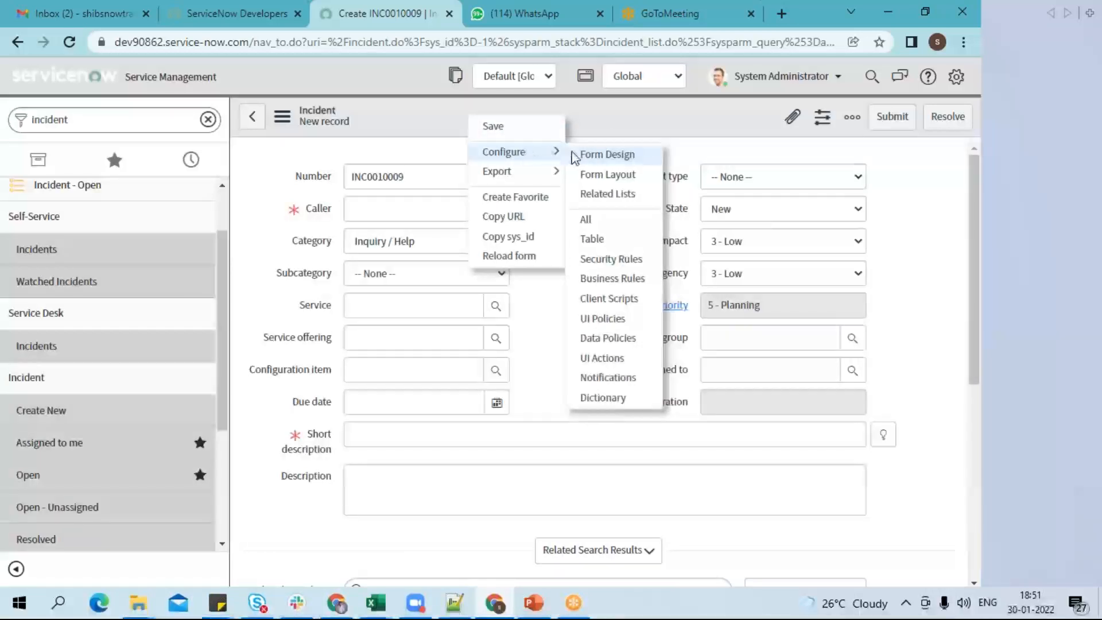
left_click(611, 159)
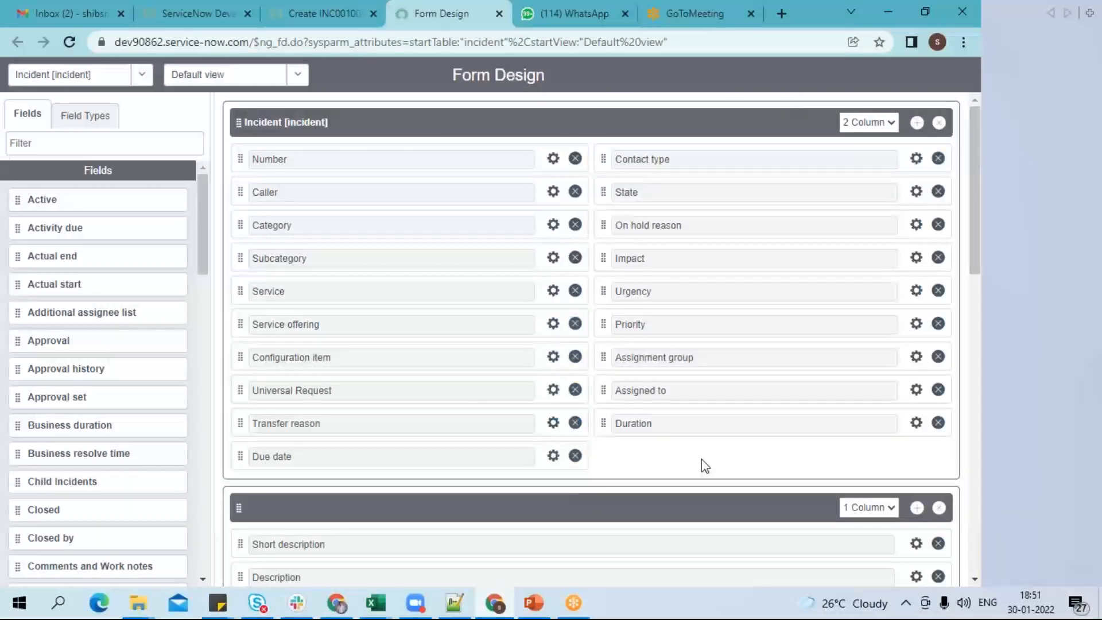
Remove the Due date and Duration fields from the Incident section and set its layout to 1 Column.
left_click(576, 455)
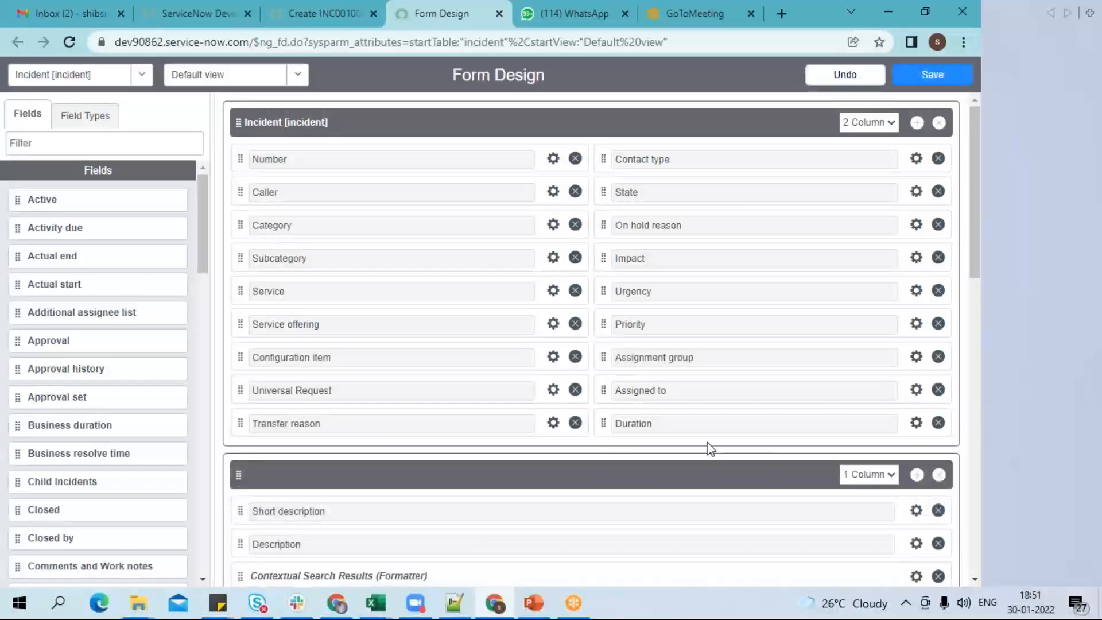
left_click(938, 423)
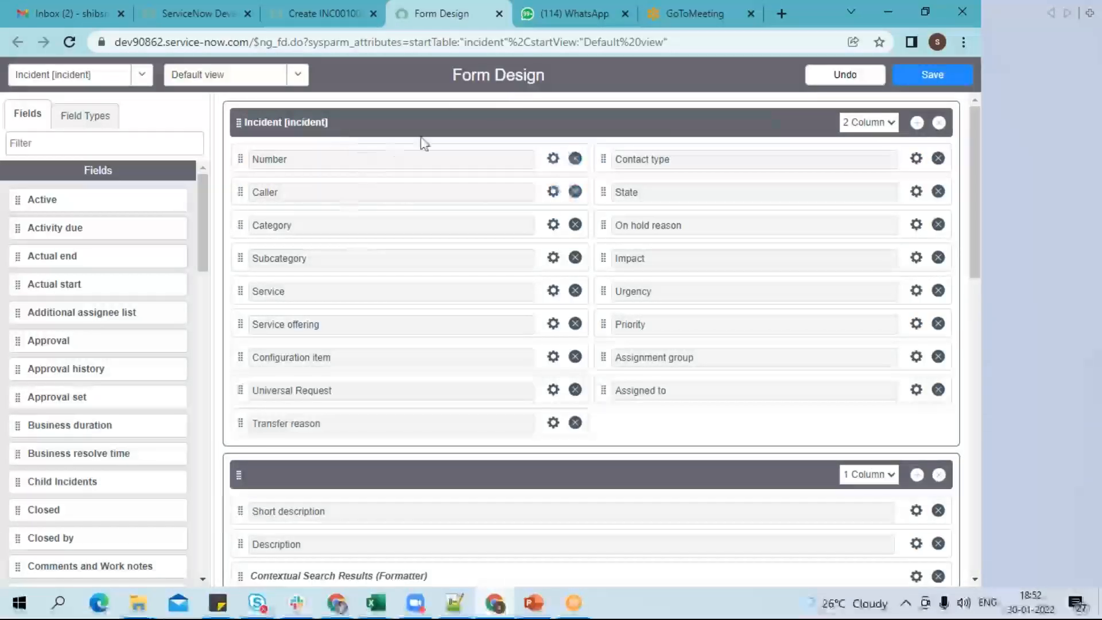
left_click(894, 123)
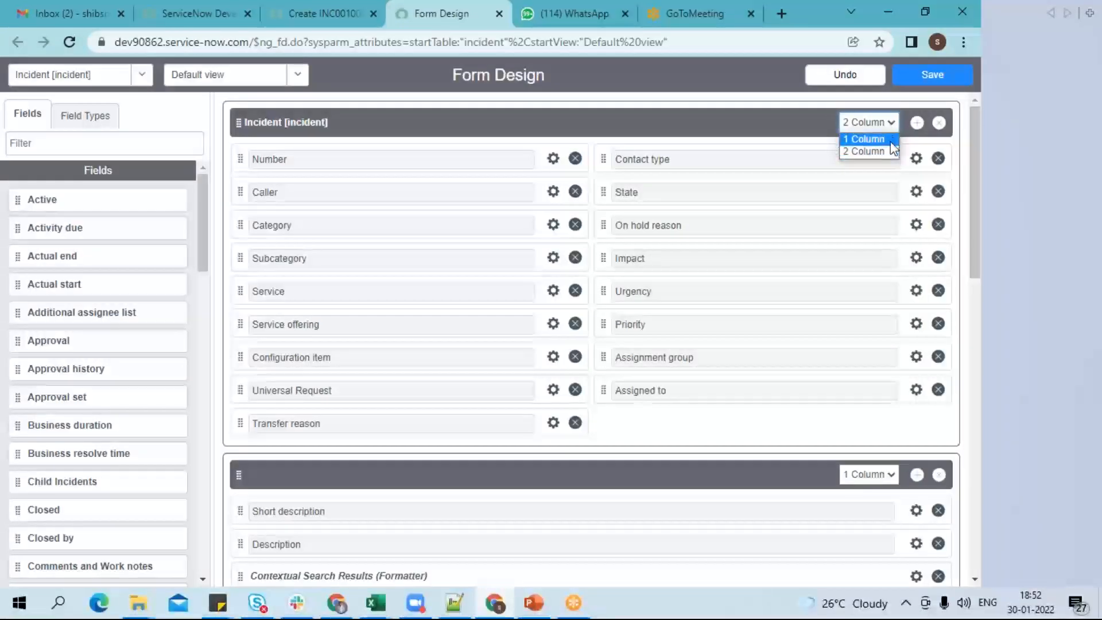
left_click(892, 141)
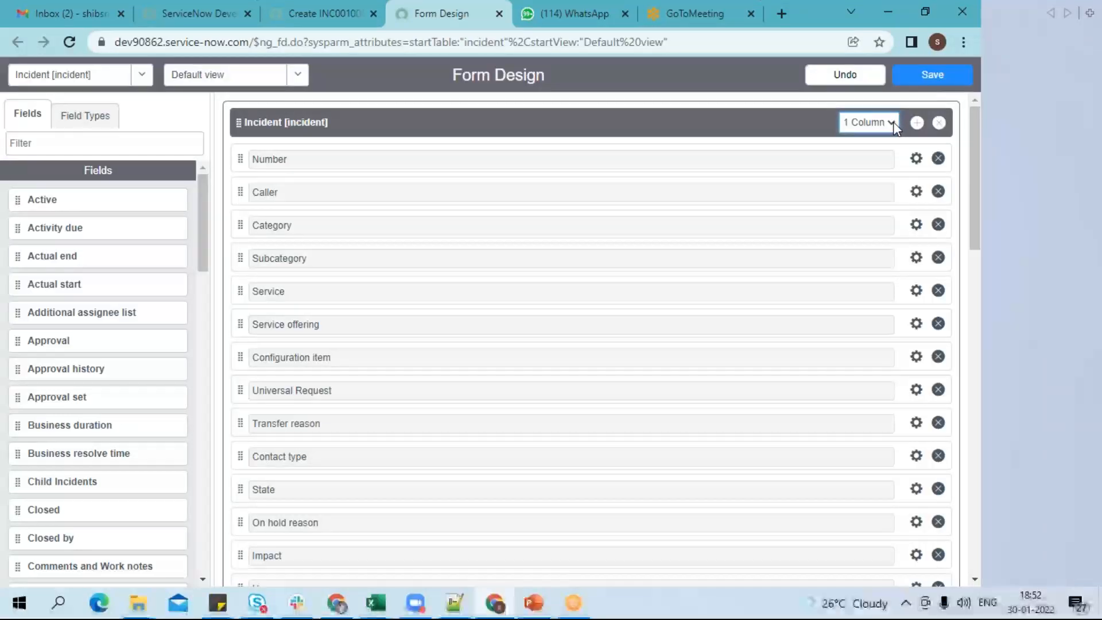
Save the single-column form design, and reload the new incident form to check its layout.
left_click(957, 74)
left_click(305, 16)
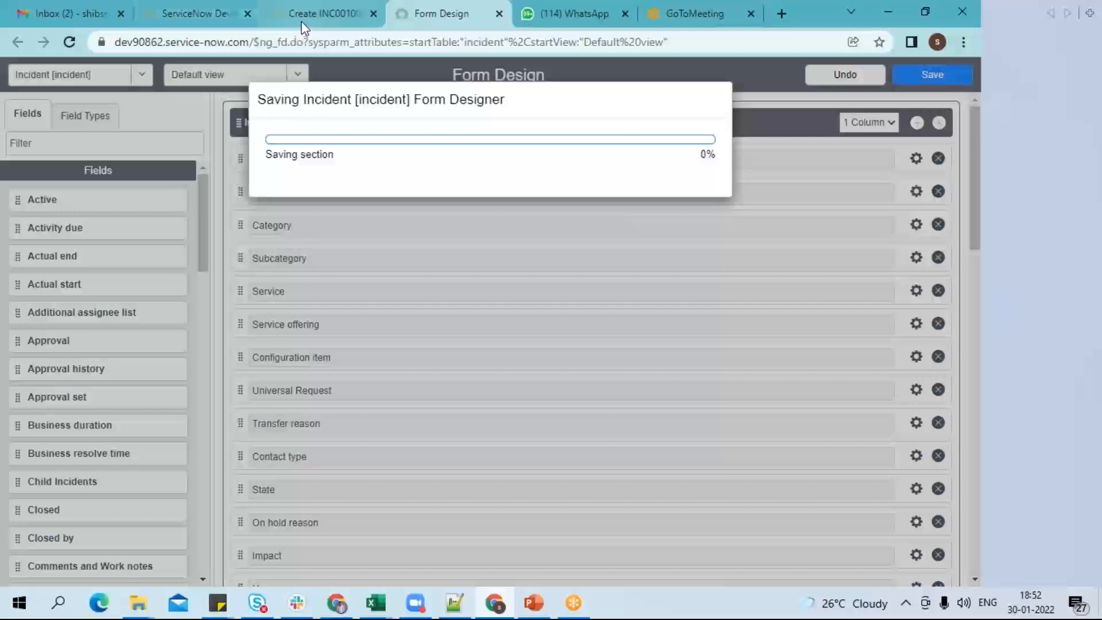
right_click(467, 118)
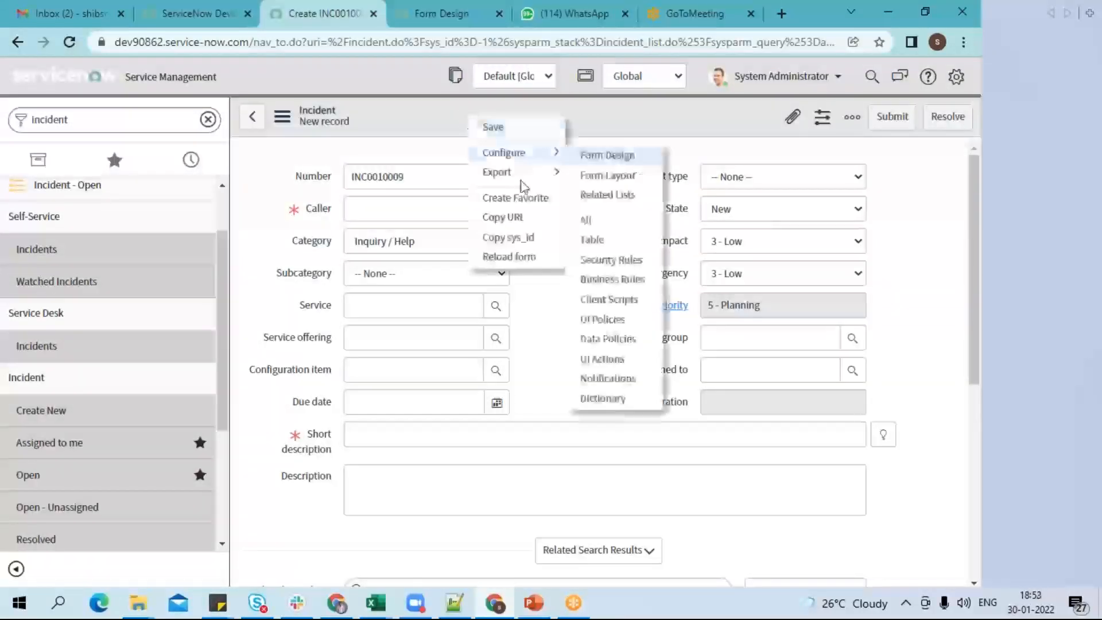
left_click(523, 258)
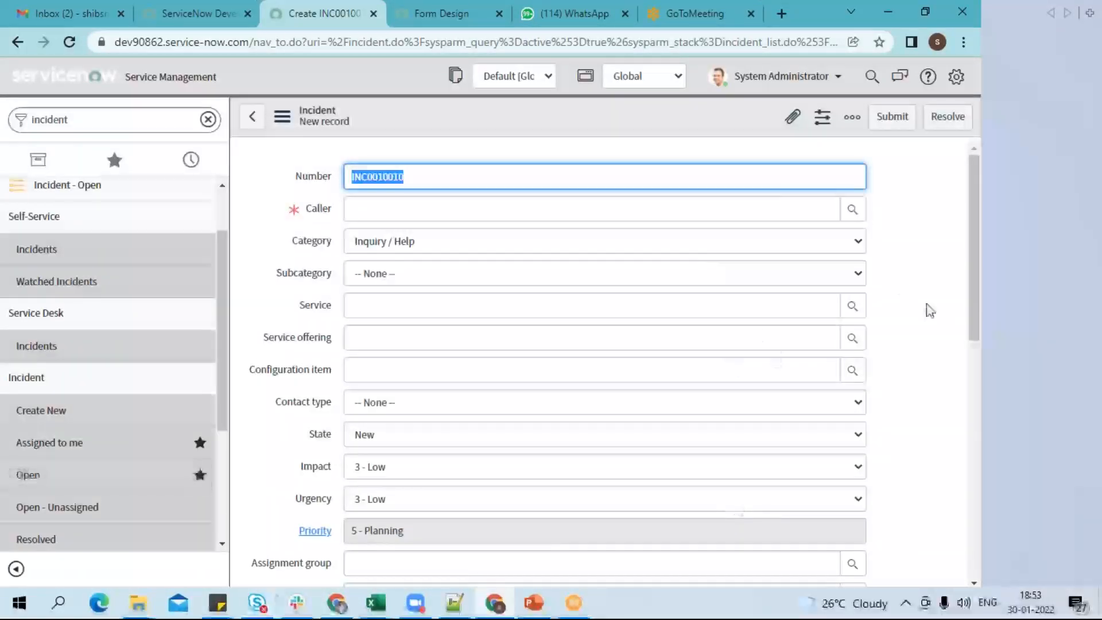
left_click_drag(971, 327, 968, 284)
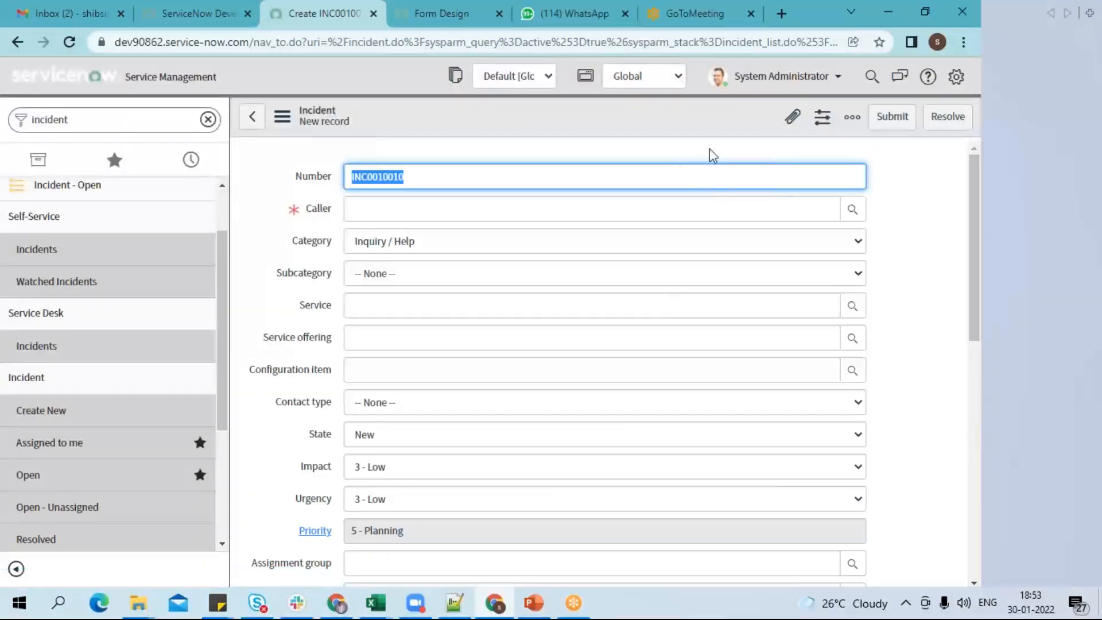
Reopen the incident form in Form Design and set the Incident section's layout to 2 Column.
right_click(580, 118)
mouse_move(620, 152)
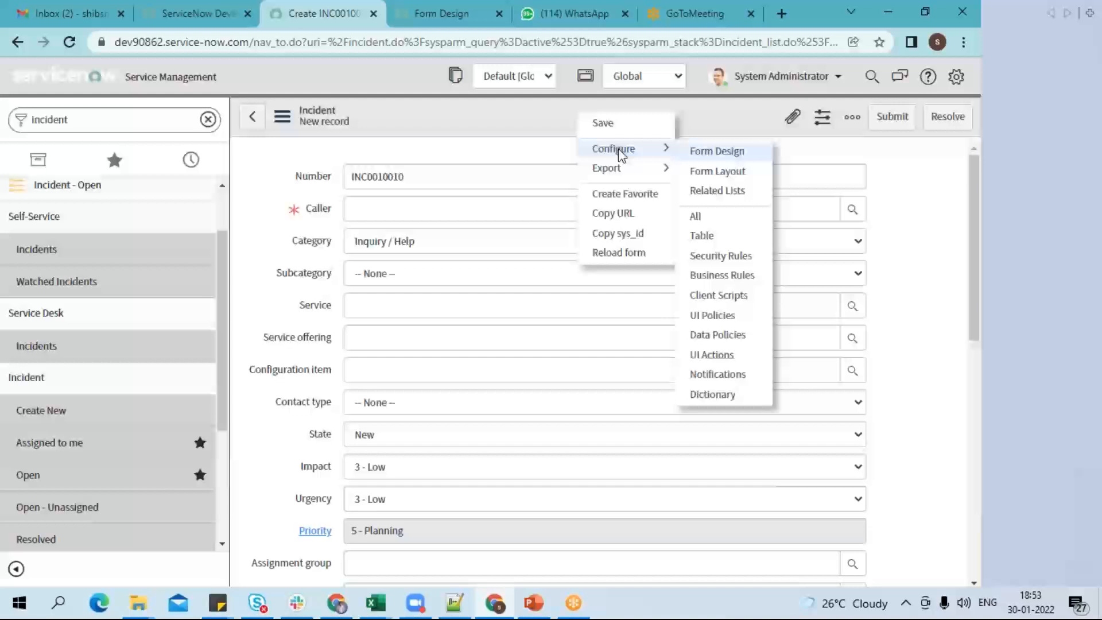
left_click(733, 153)
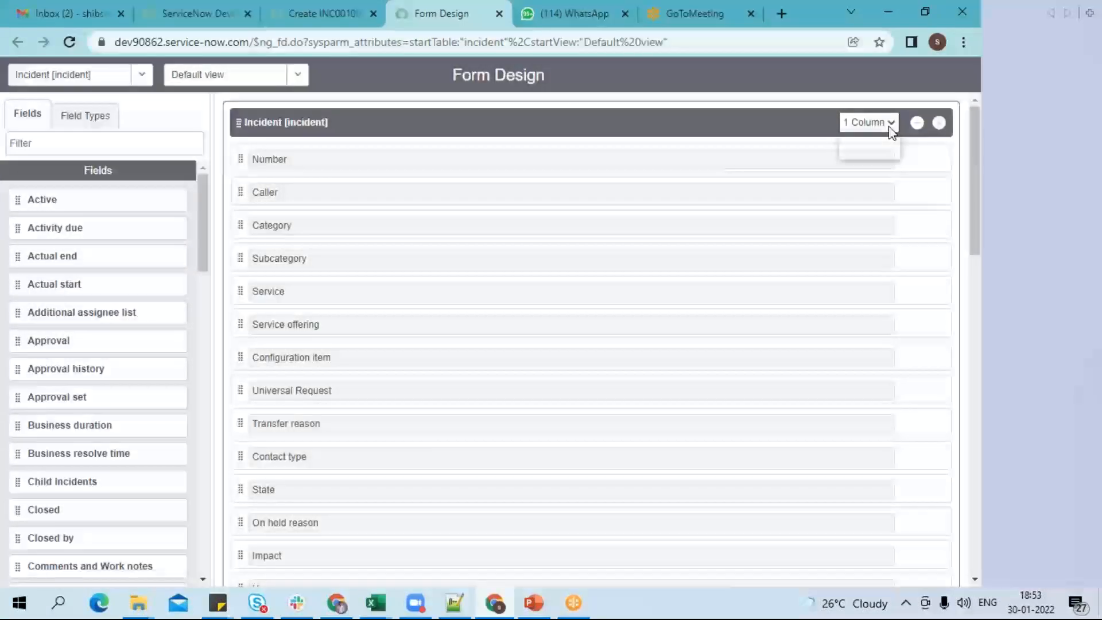
left_click(889, 124)
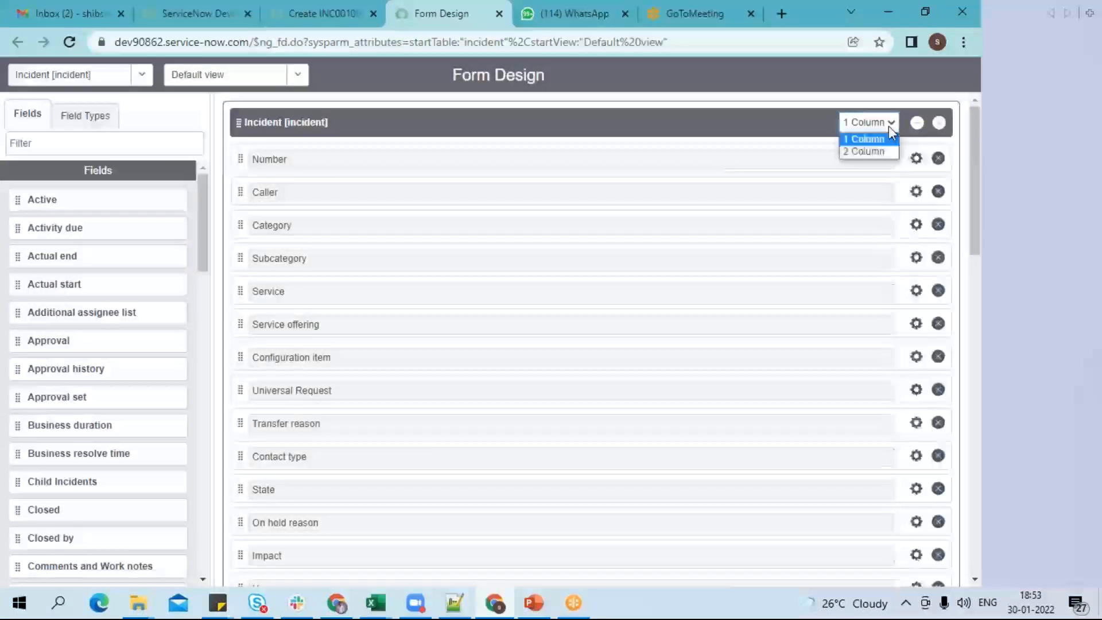
left_click(878, 152)
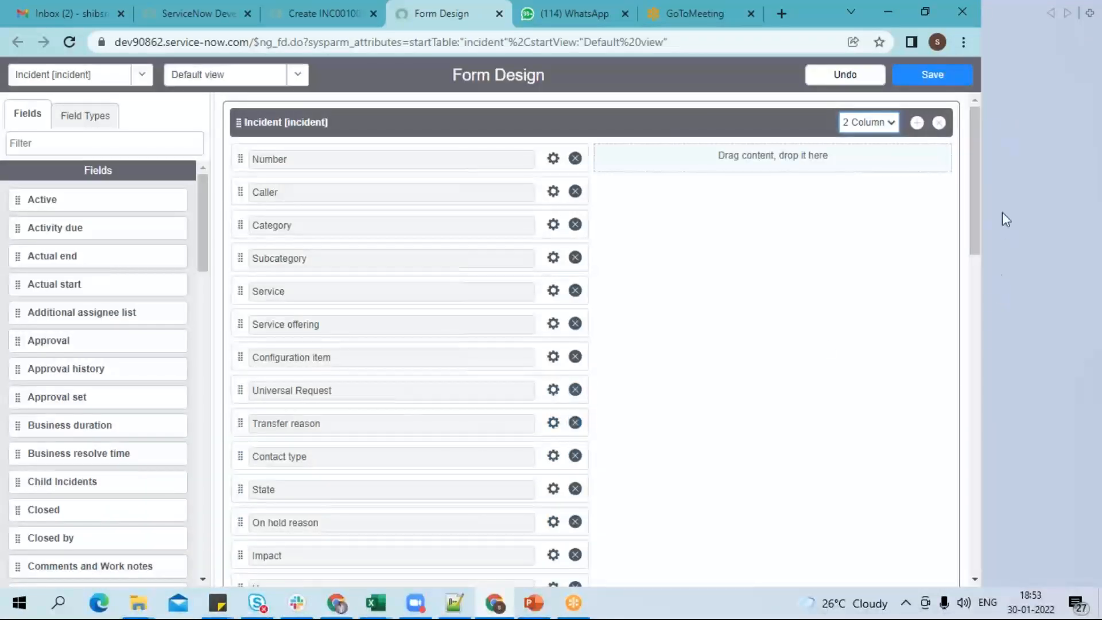
Move On hold reason to the top of the Incident section's empty second column, and place State directly below it.
left_click_drag(978, 215, 975, 246)
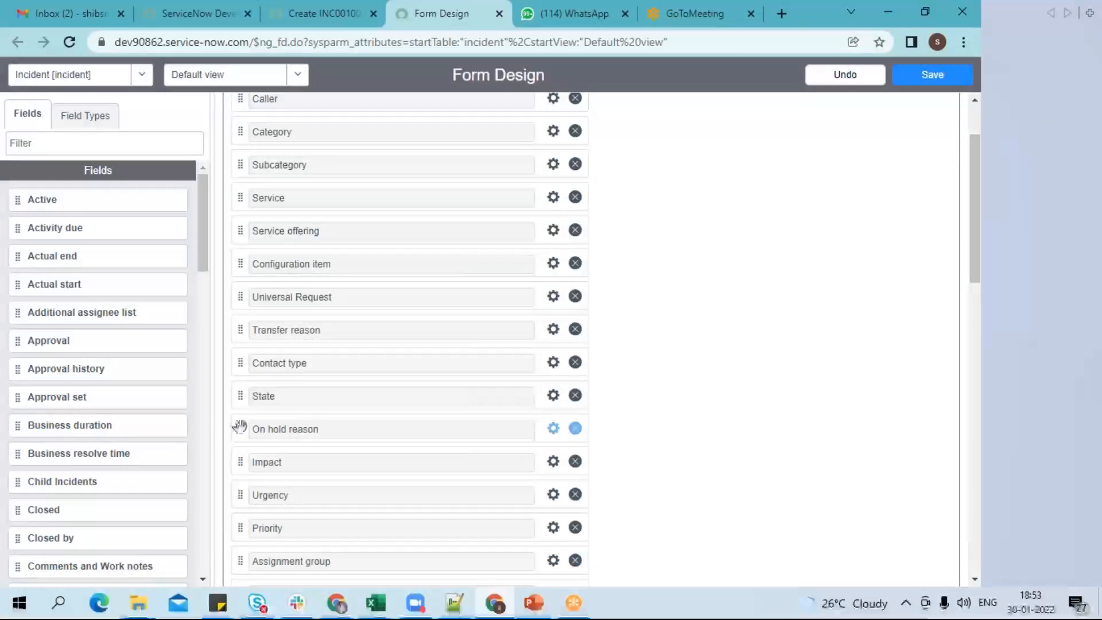
left_click_drag(379, 427, 631, 112)
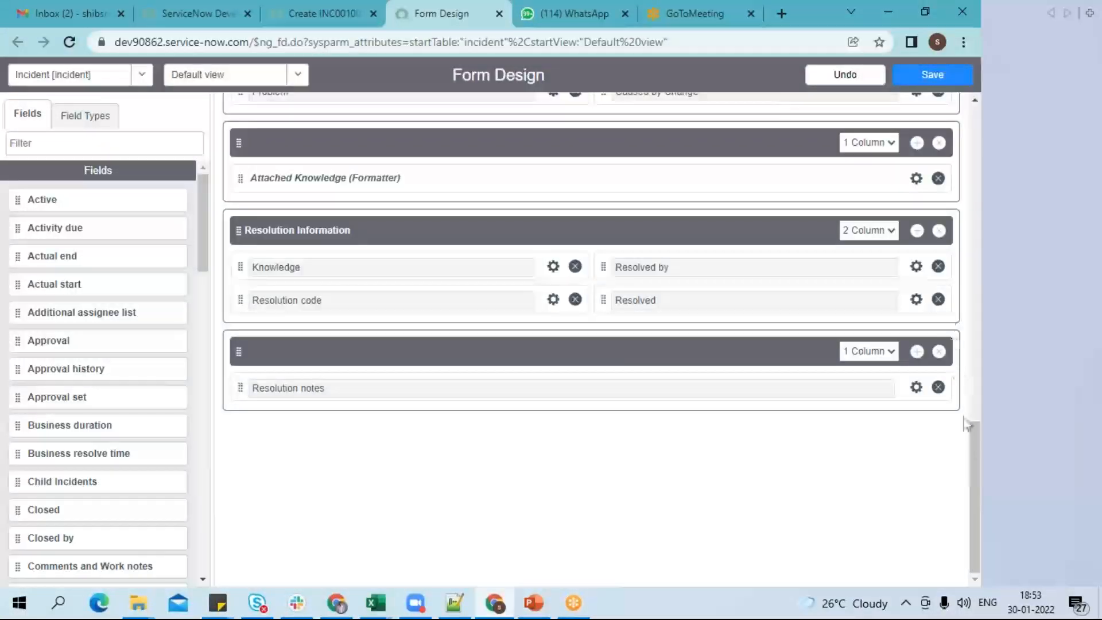
left_click_drag(975, 439, 1005, 151)
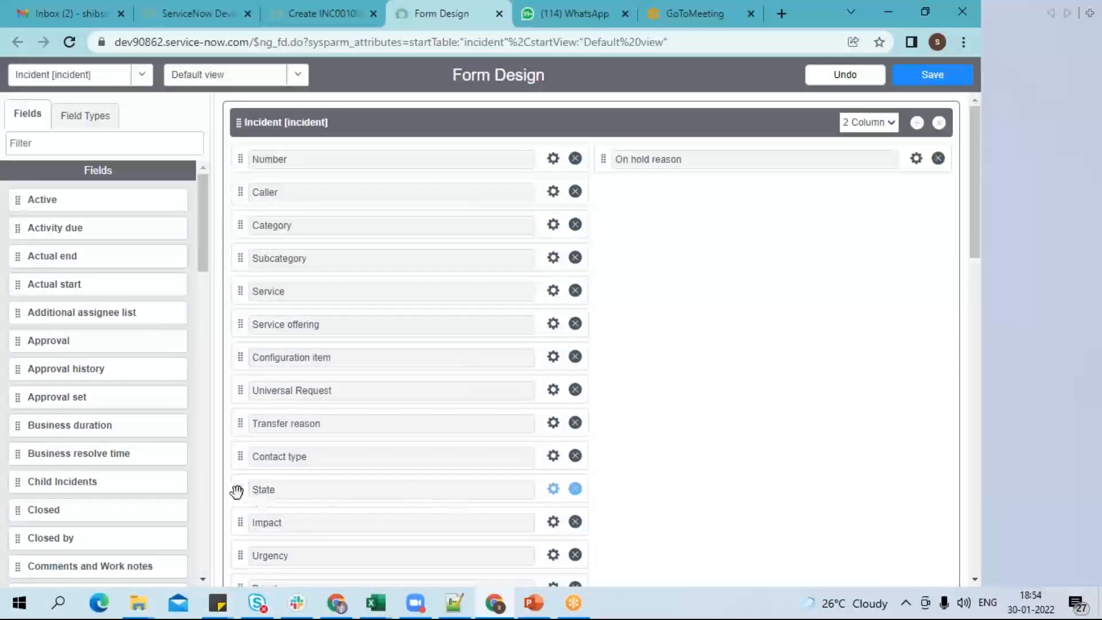
left_click_drag(236, 492, 643, 196)
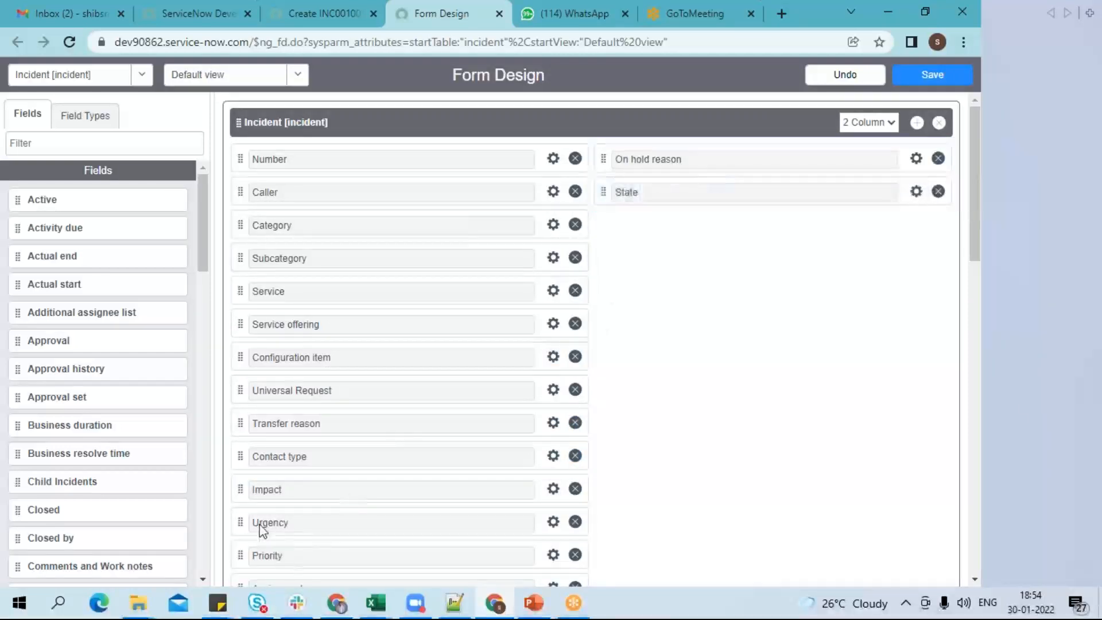
Move Impact and Urgency into the Incident section's second column, in that order below State.
left_click_drag(268, 491, 607, 433)
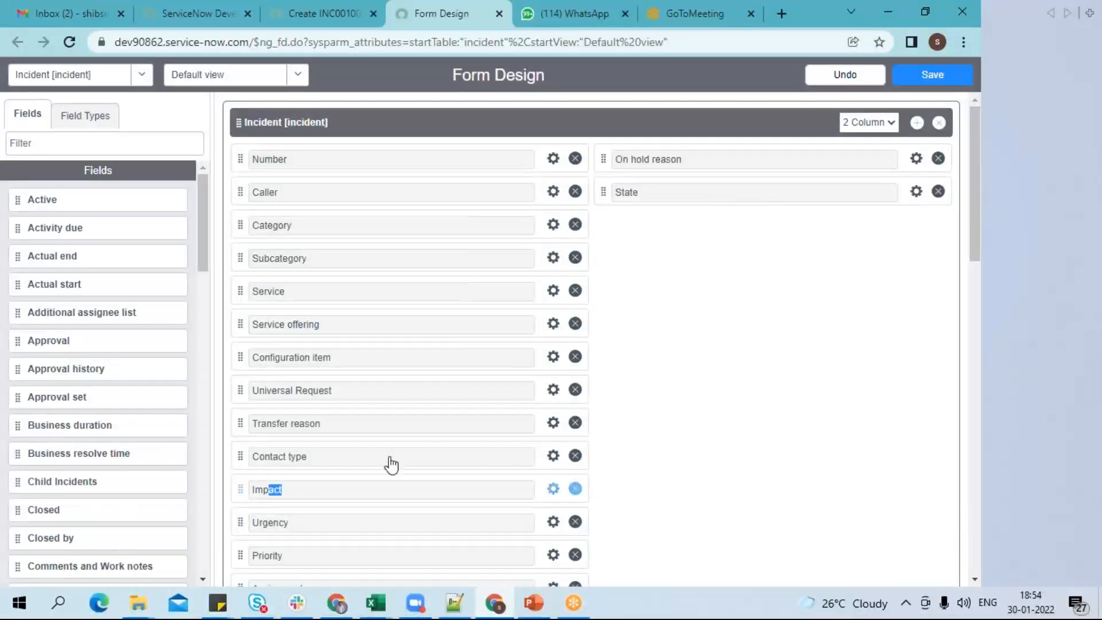
left_click_drag(391, 463, 630, 224)
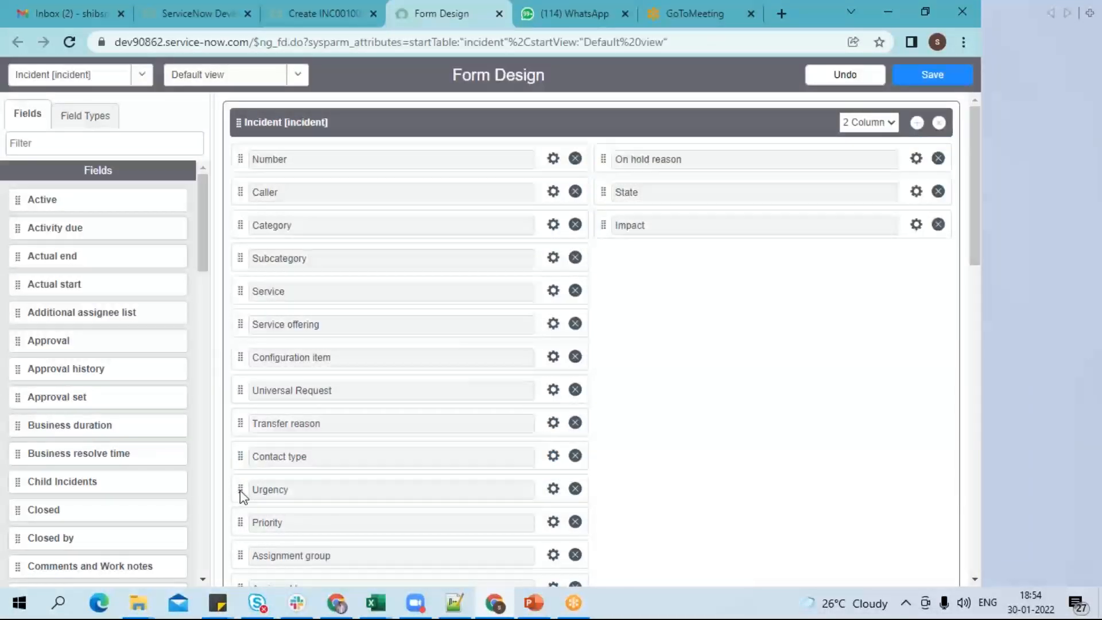
left_click_drag(240, 492, 395, 410)
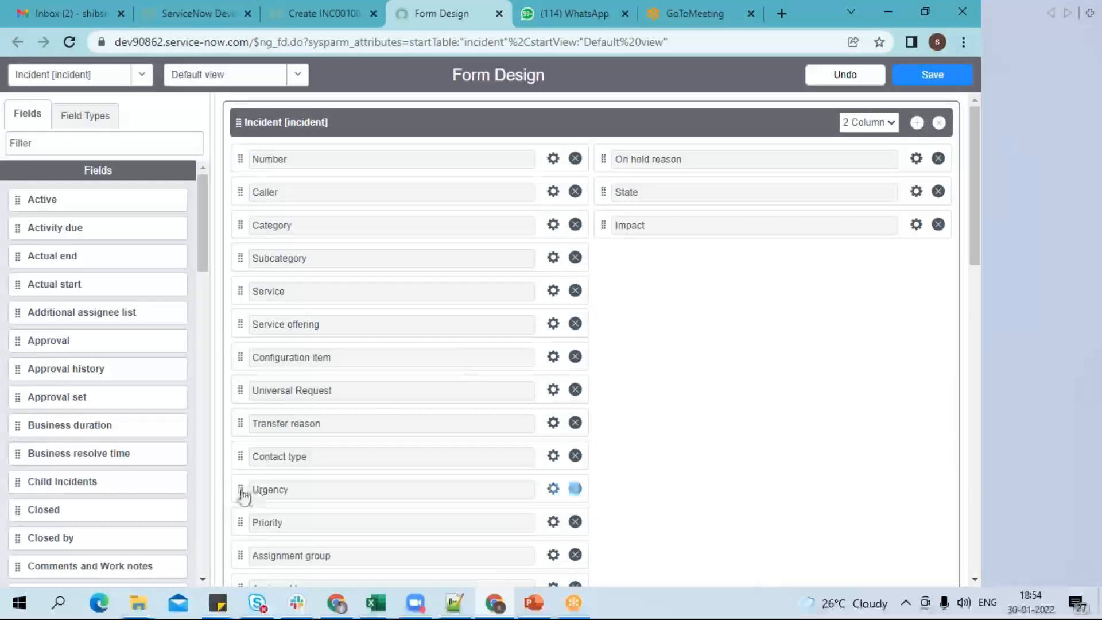
left_click_drag(242, 492, 444, 440)
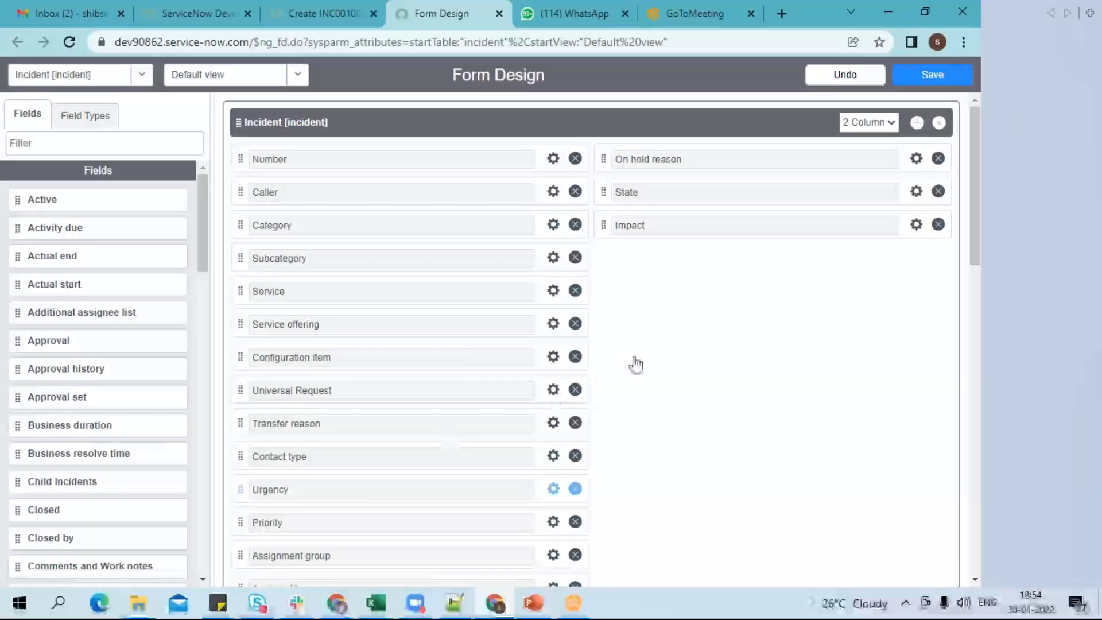
left_click_drag(636, 364, 693, 251)
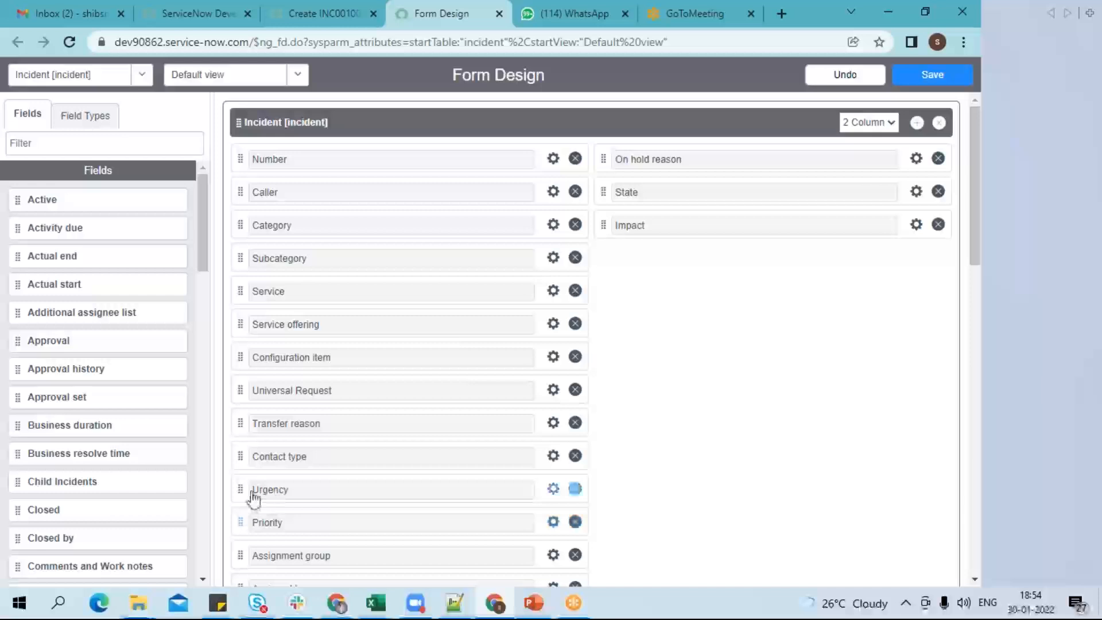
left_click_drag(400, 476, 608, 279)
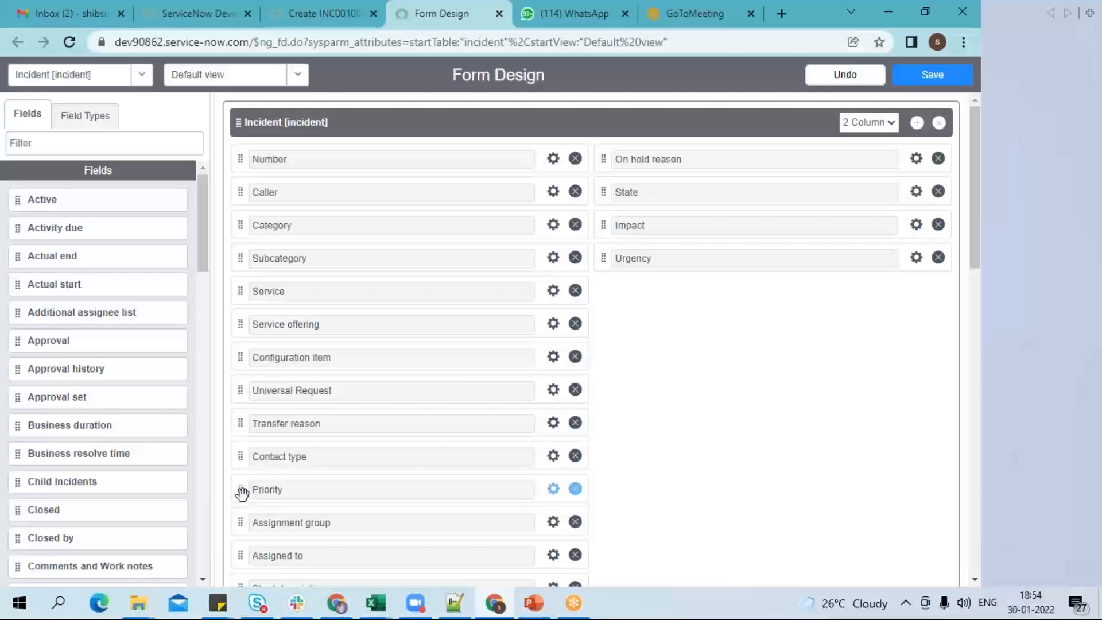
Move Priority, Assignment group and Assigned to into the second column, in that order below Urgency.
left_click_drag(242, 493, 621, 290)
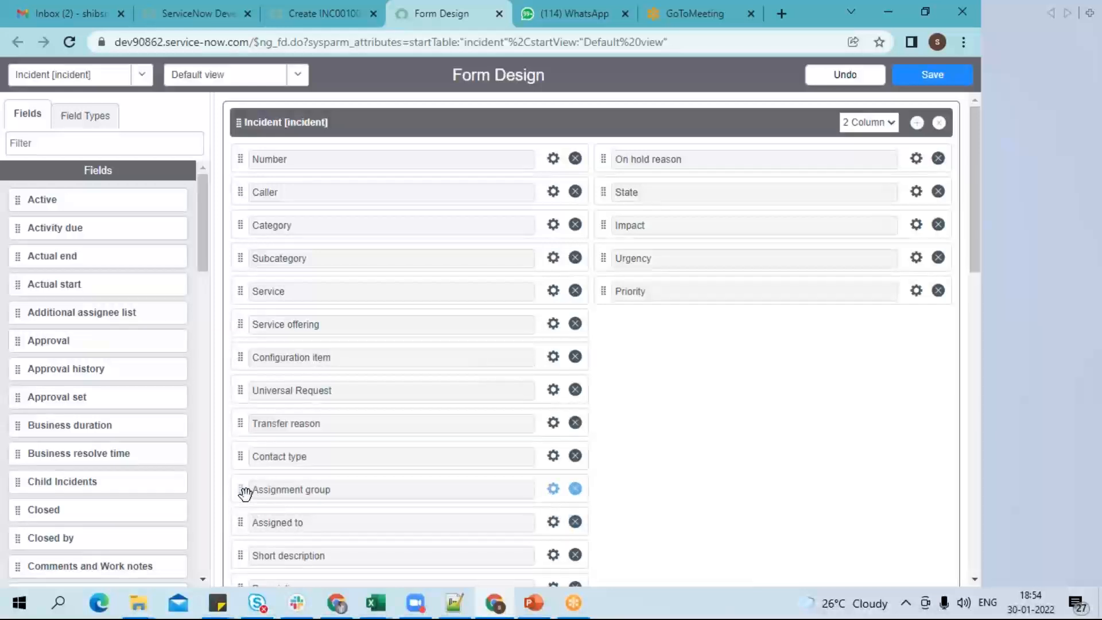
left_click_drag(243, 490, 607, 331)
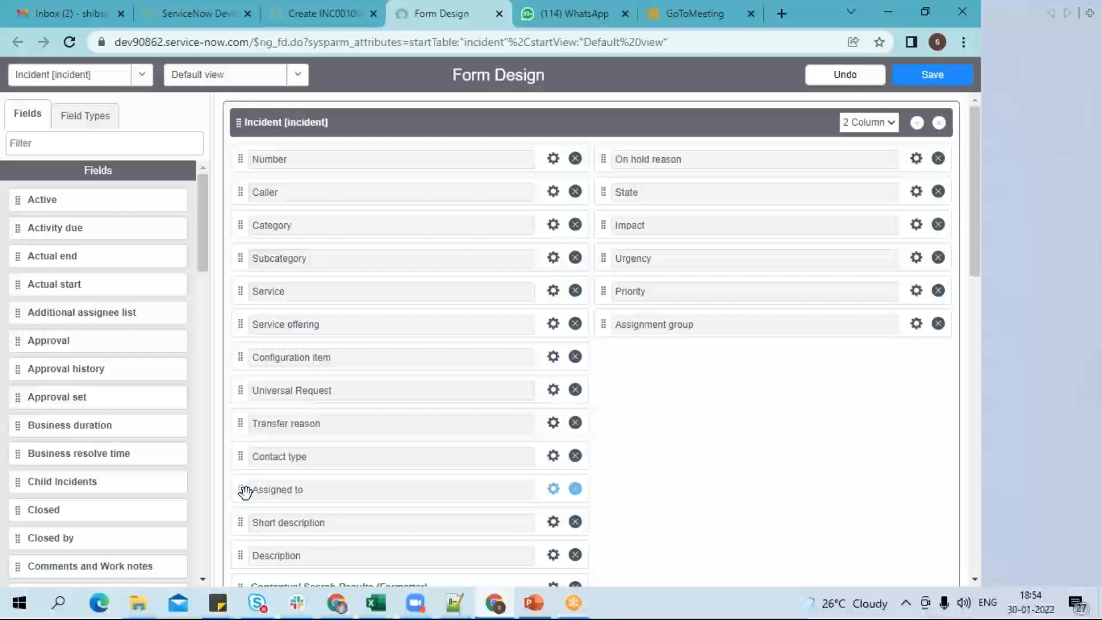
left_click_drag(243, 489, 614, 351)
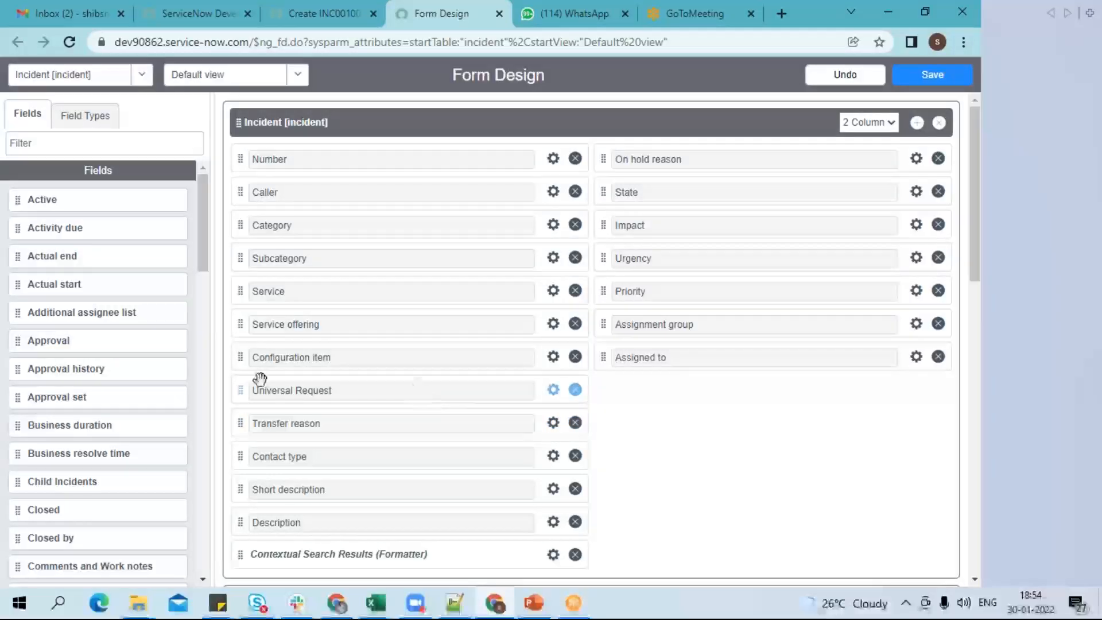
Remove Universal Request and Transfer reason from the Incident section, and move Contact type between On hold reason and State in the second column.
left_click(575, 390)
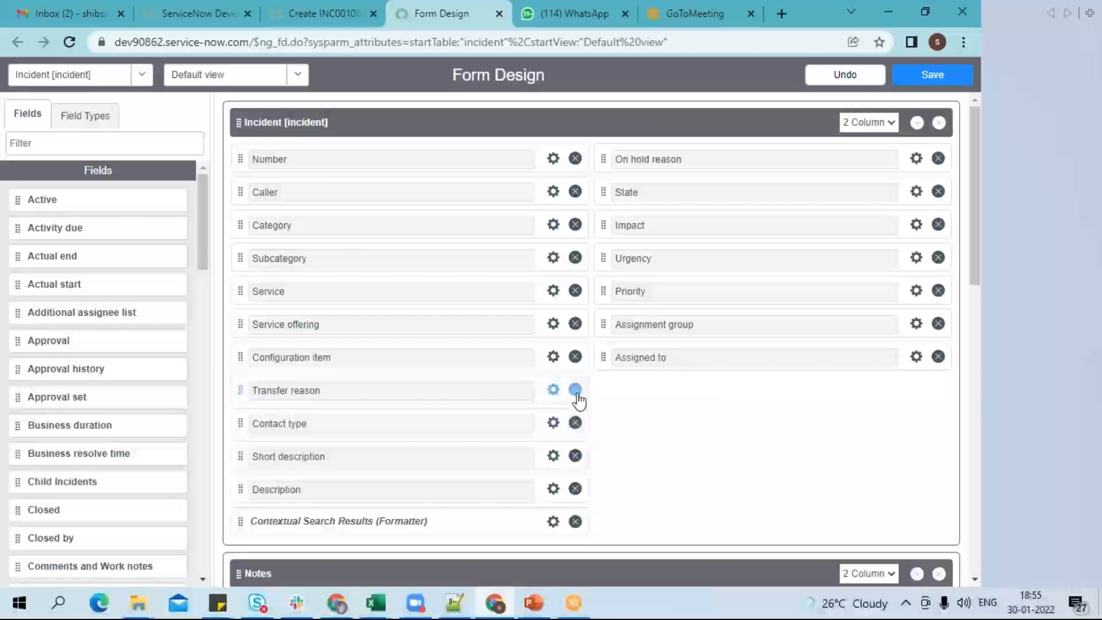
left_click(576, 391)
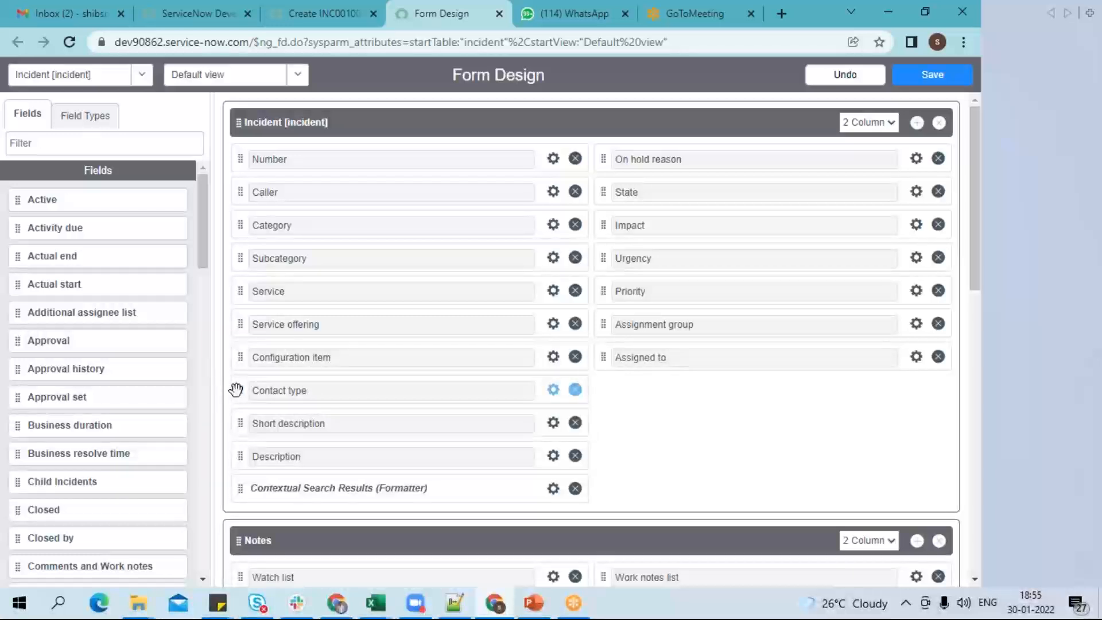
left_click_drag(232, 389, 618, 168)
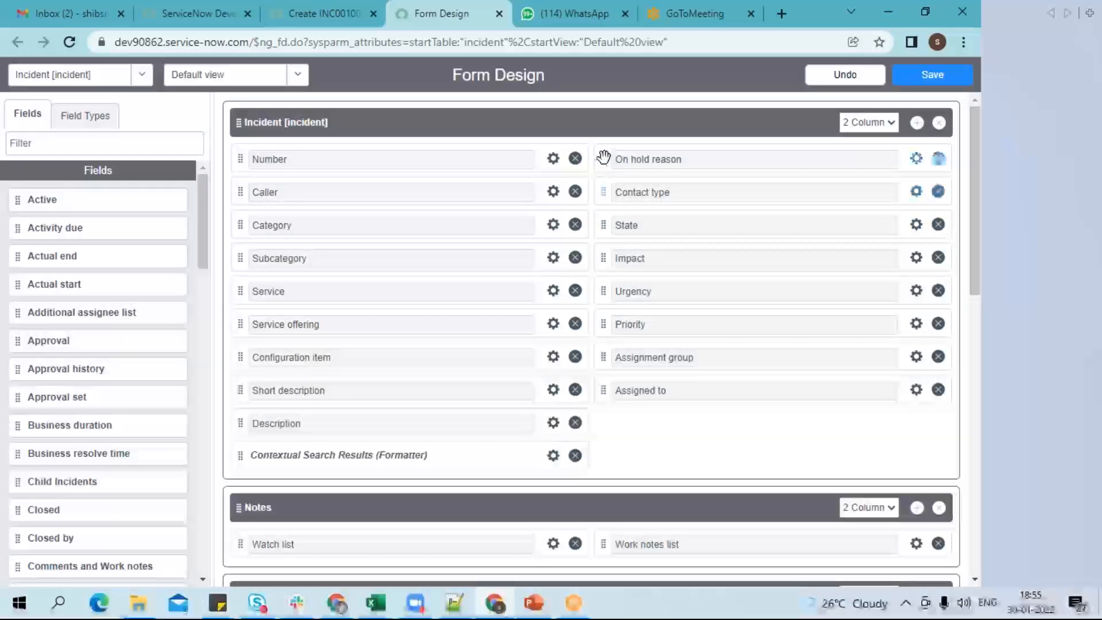
left_click_drag(604, 188, 627, 206)
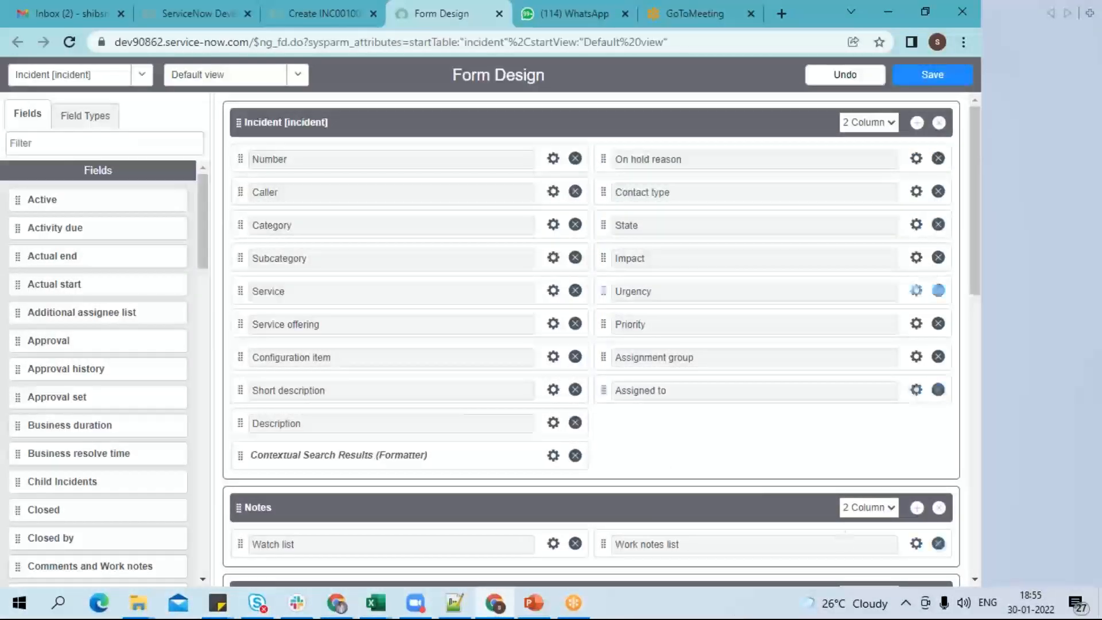
Save the two-column form design, and reload the new incident form to apply it.
left_click(932, 78)
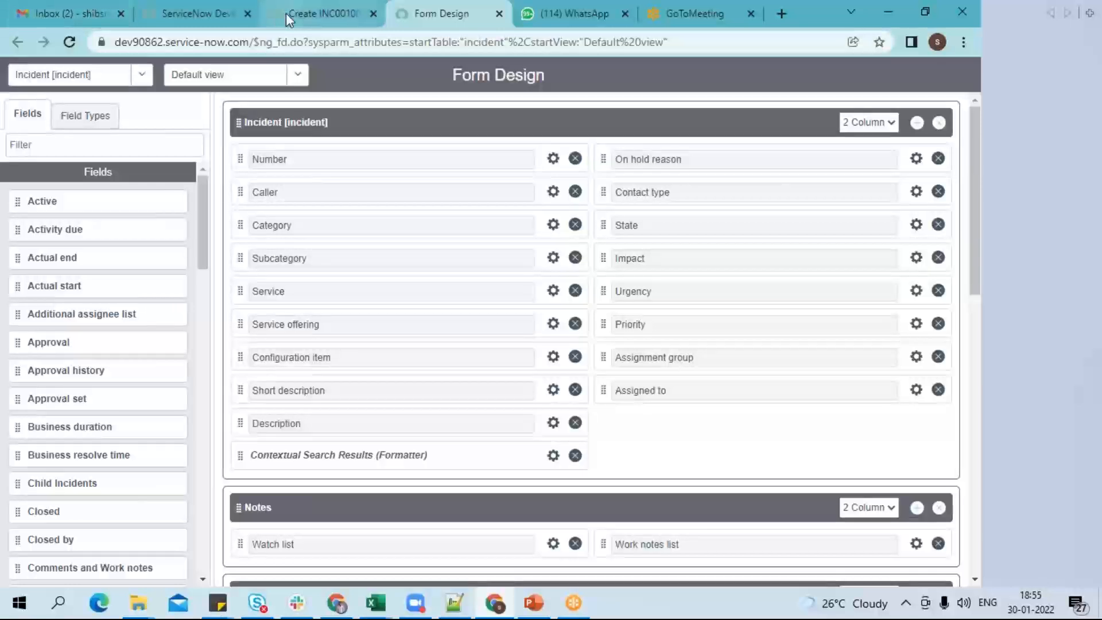
left_click(286, 13)
right_click(418, 119)
left_click(477, 256)
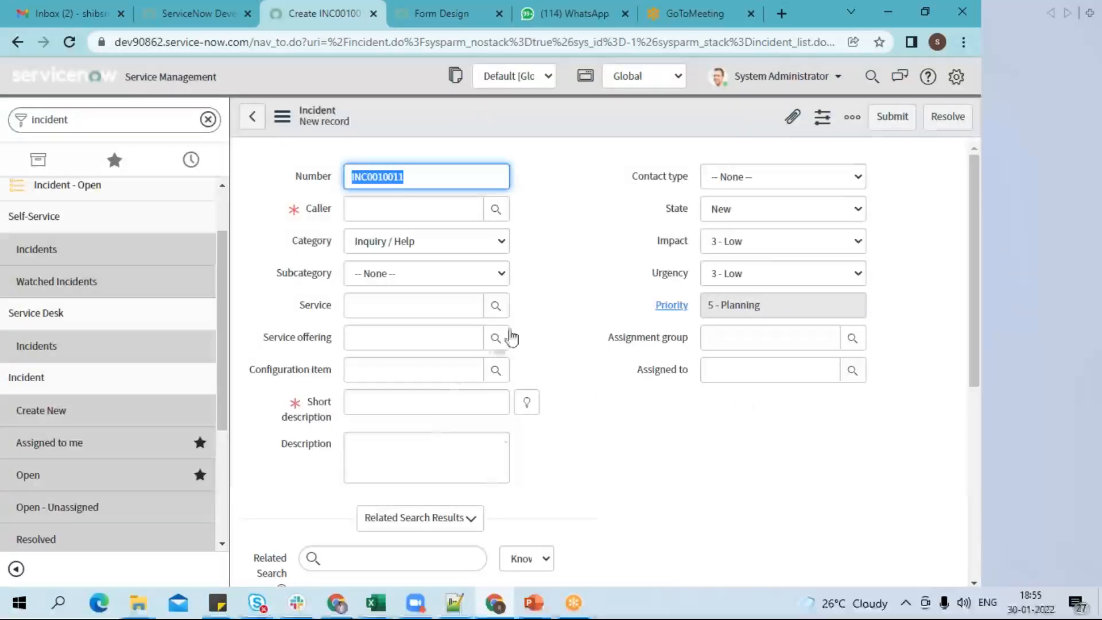
Reopen Form Design and move Short description below Watch list and Description below Work notes list in the Notes section.
right_click(520, 122)
mouse_move(554, 152)
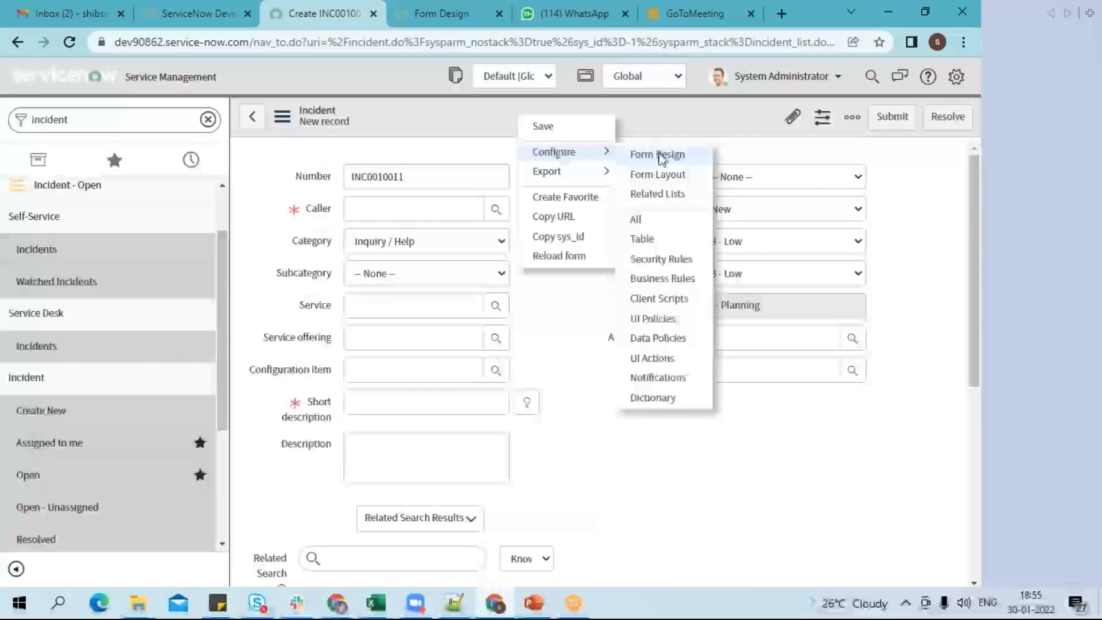
left_click(660, 157)
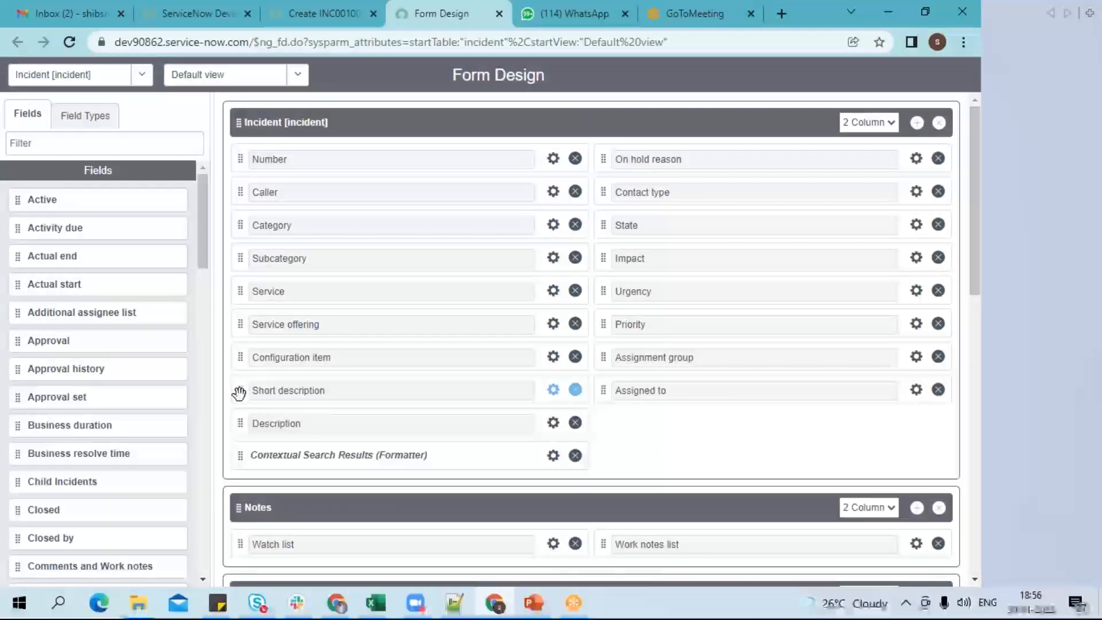
left_click_drag(233, 390, 248, 540)
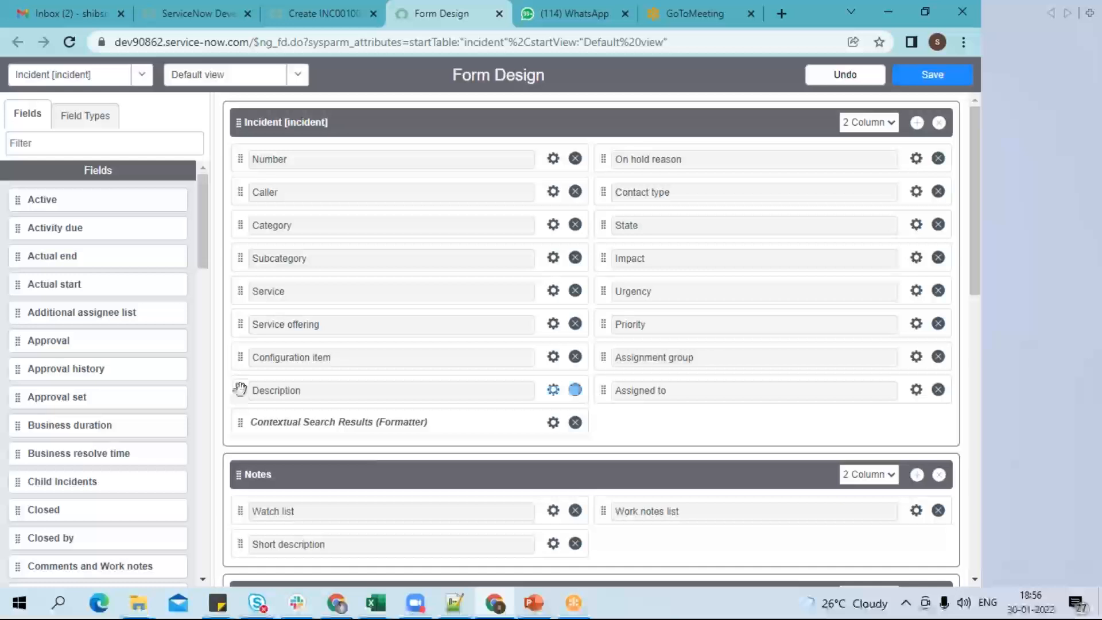
left_click_drag(241, 390, 460, 572)
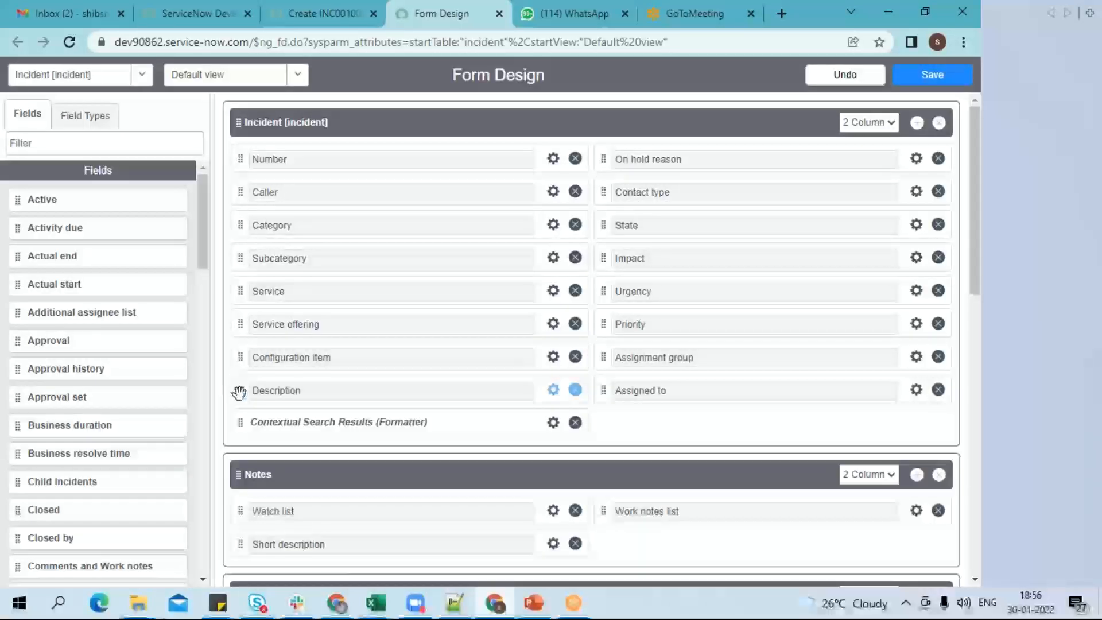
left_click_drag(239, 392, 623, 506)
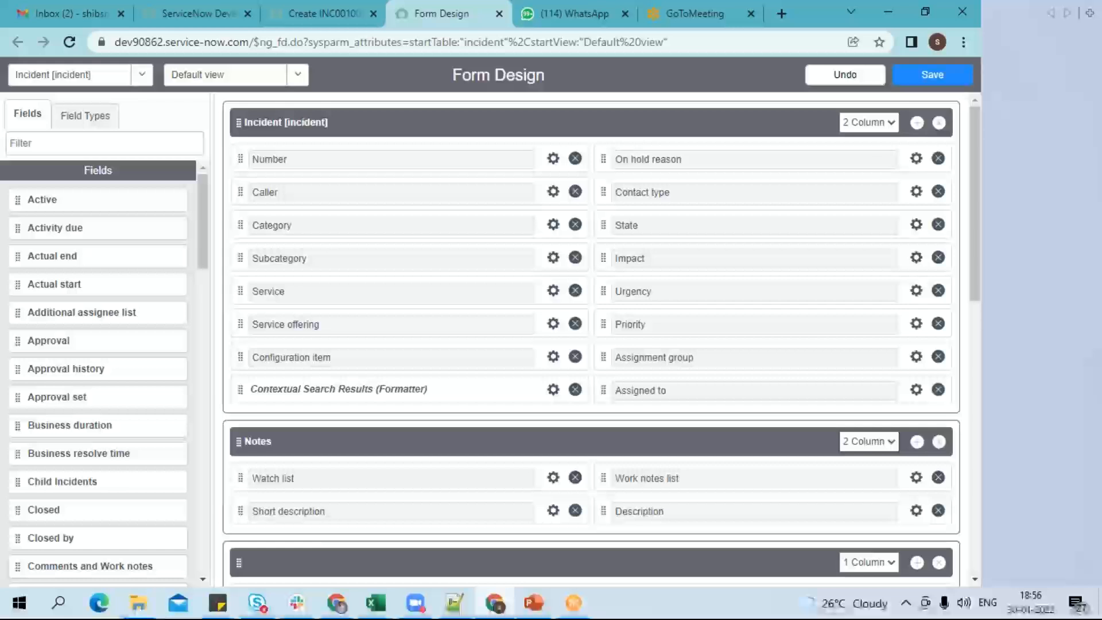
Save the form design and reload the new incident form to apply it.
left_click(920, 88)
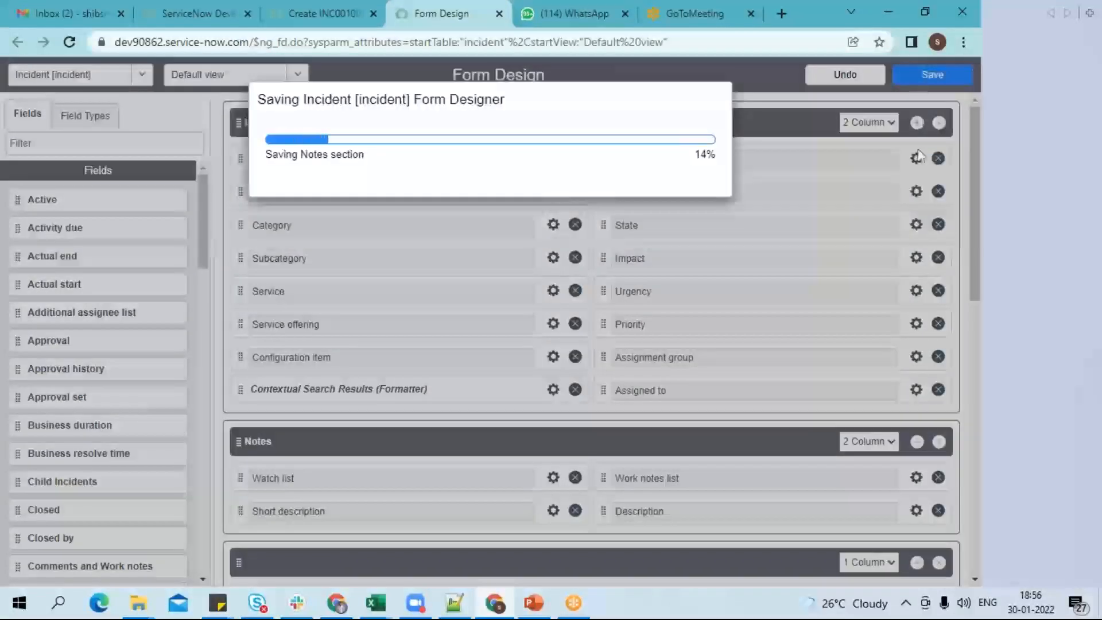
mouse_move(573, 603)
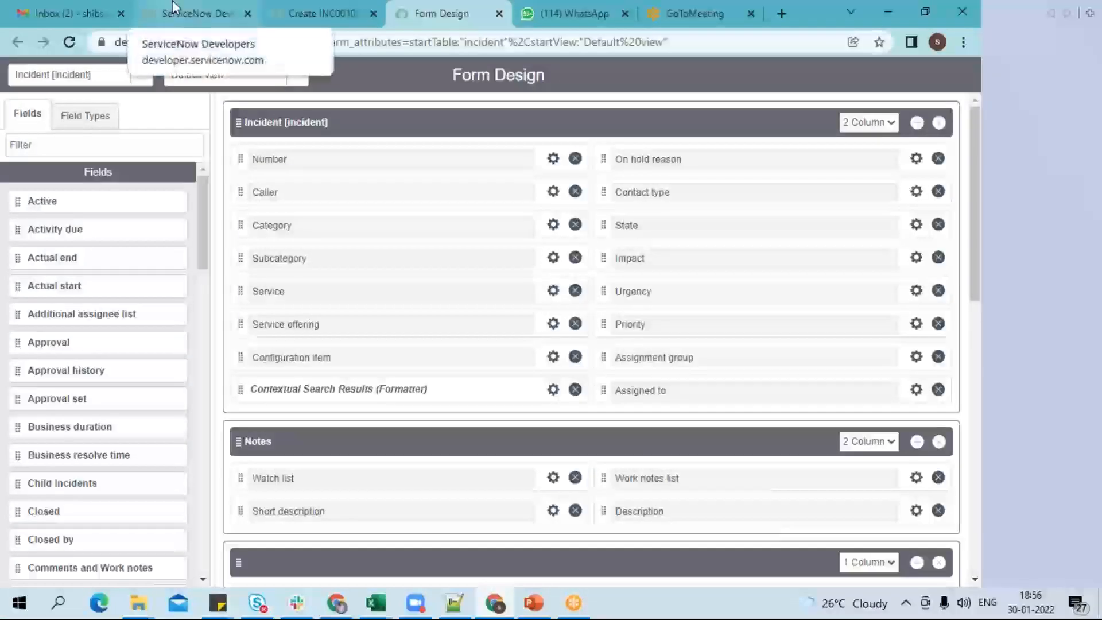
left_click(304, 13)
right_click(498, 112)
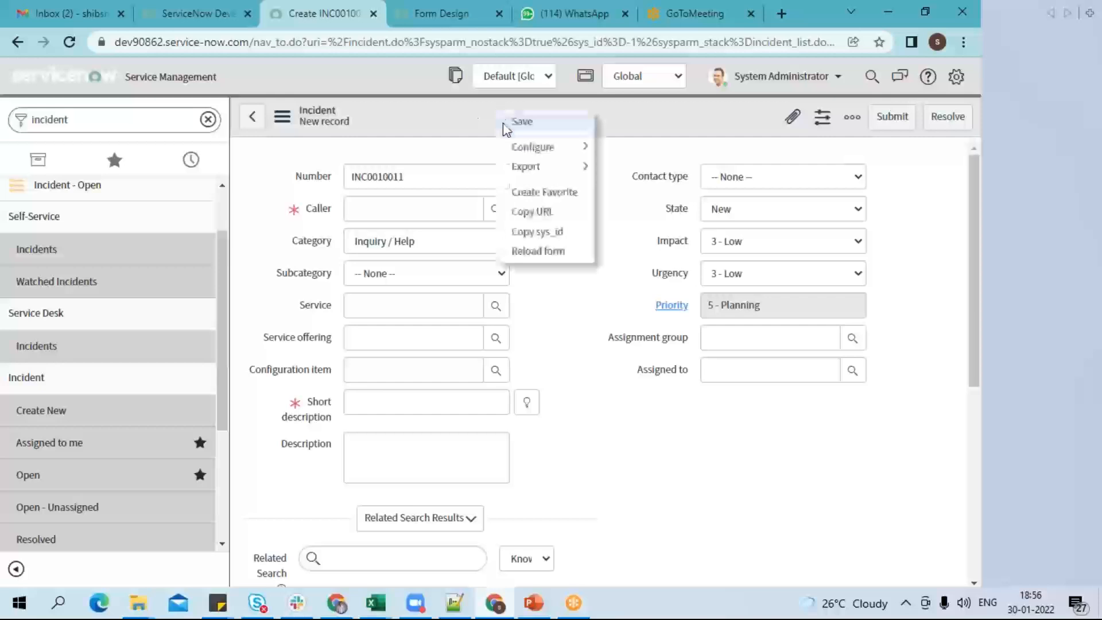
left_click(539, 252)
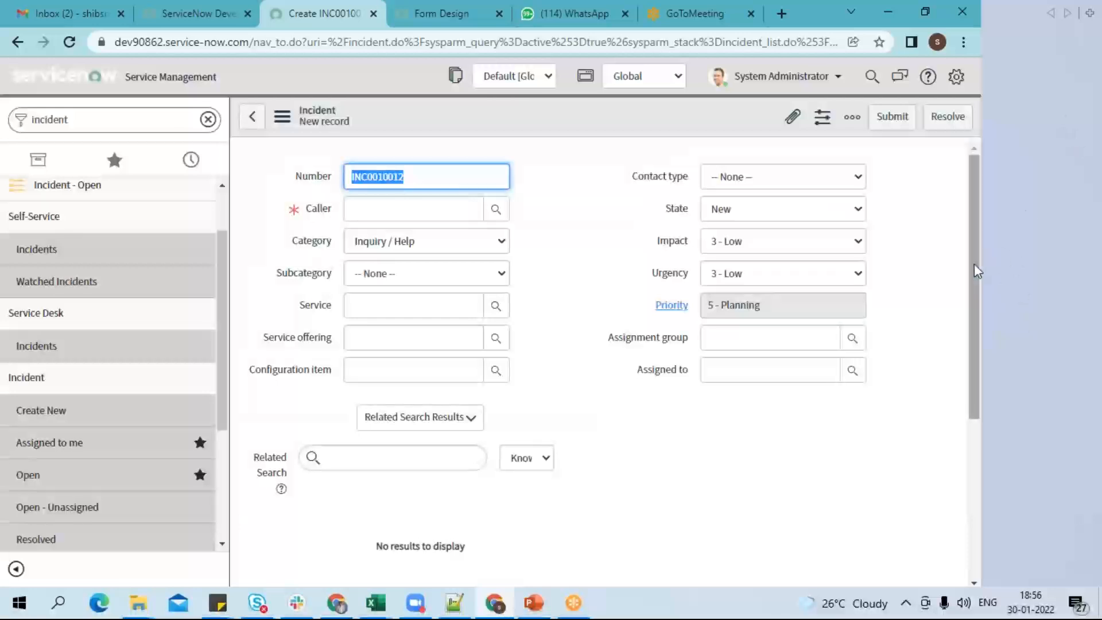
Examine the Notes section of the reloaded incident form to check where Short description and Description are placed.
left_click_drag(976, 271, 984, 413)
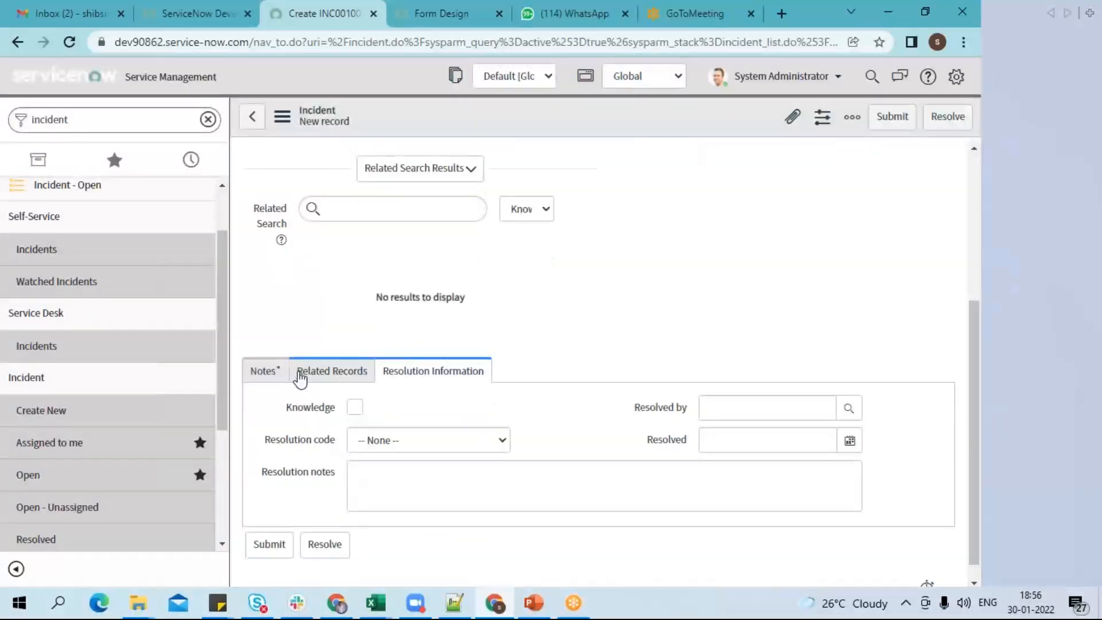
left_click(264, 373)
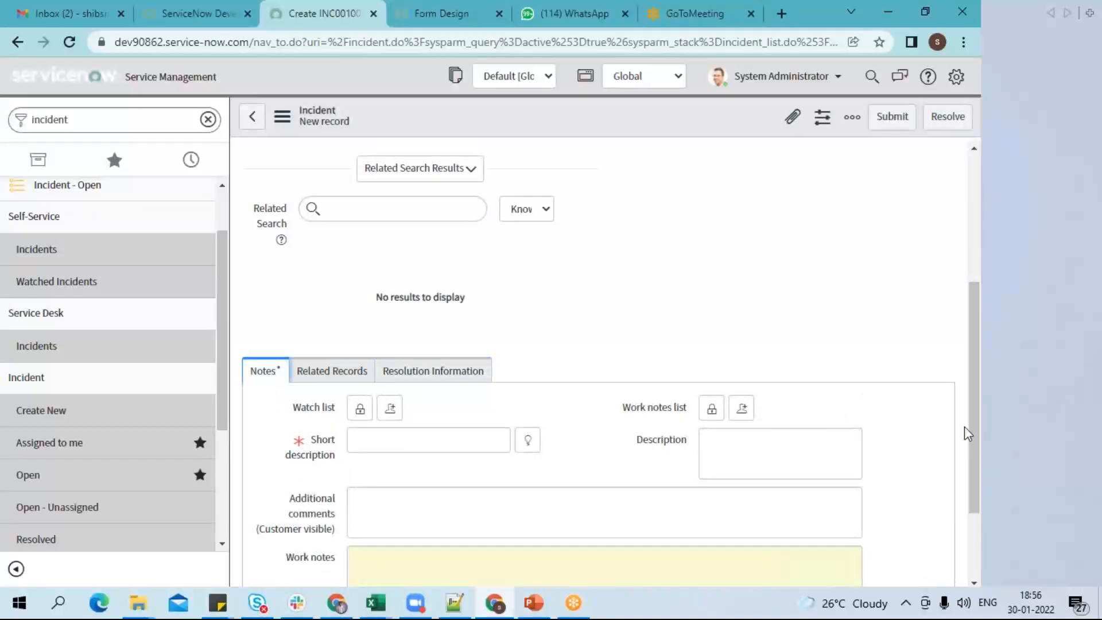
mouse_move(974, 434)
left_mouse_down()
mouse_move(974, 353)
mouse_move(974, 434)
left_mouse_up()
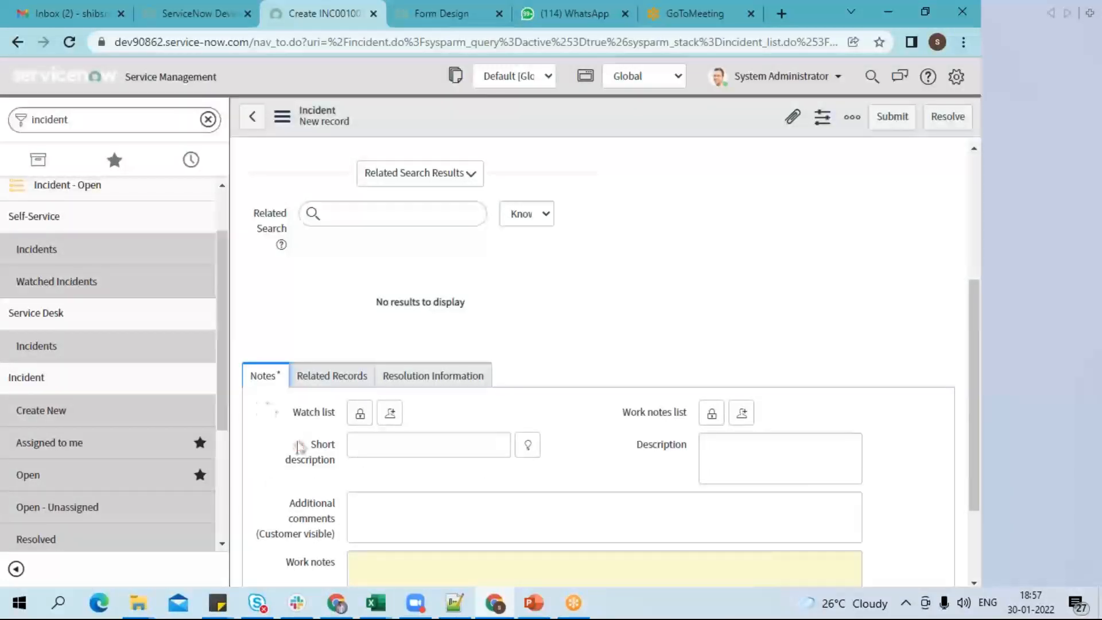
Open Form Layout for the incident form, review the Incident section's selected fields, and switch to the Notes section.
right_click(650, 130)
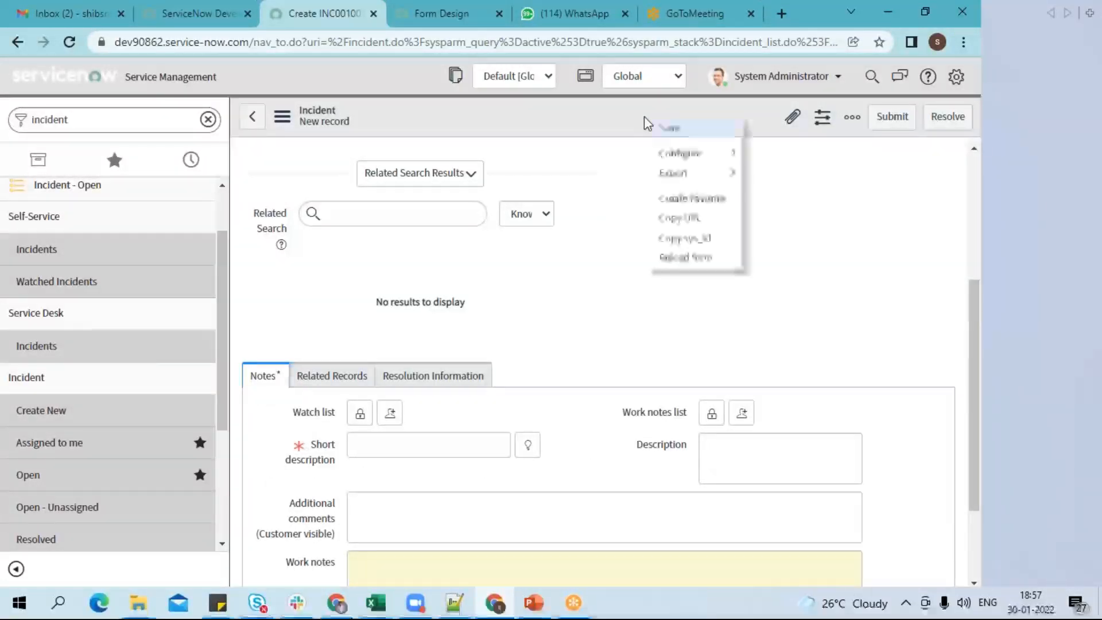
mouse_move(718, 154)
left_click(792, 179)
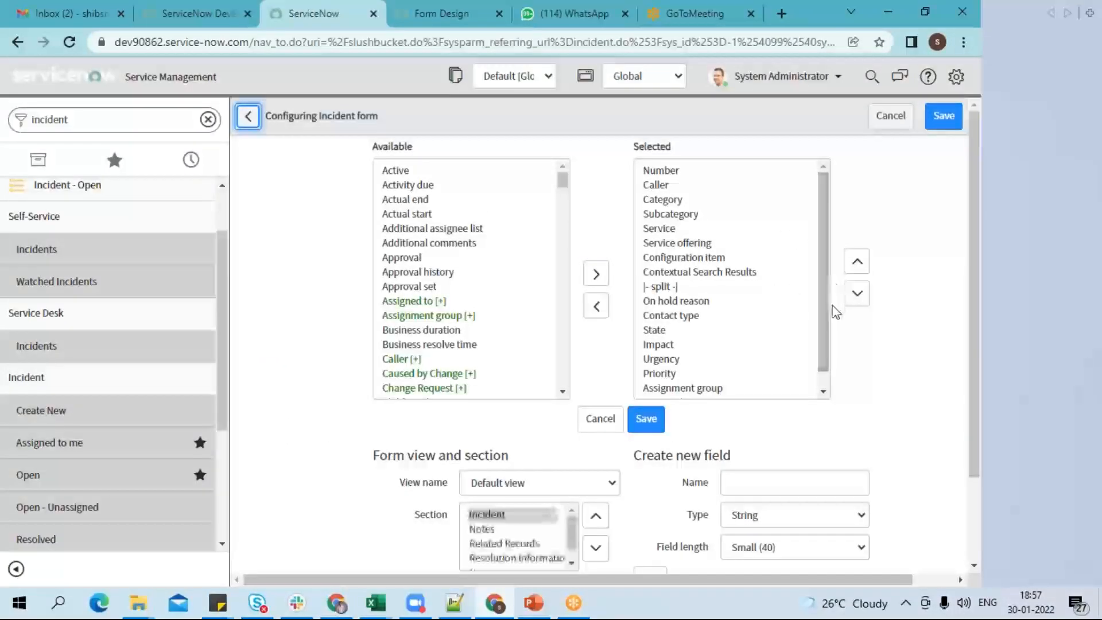
left_click(688, 315)
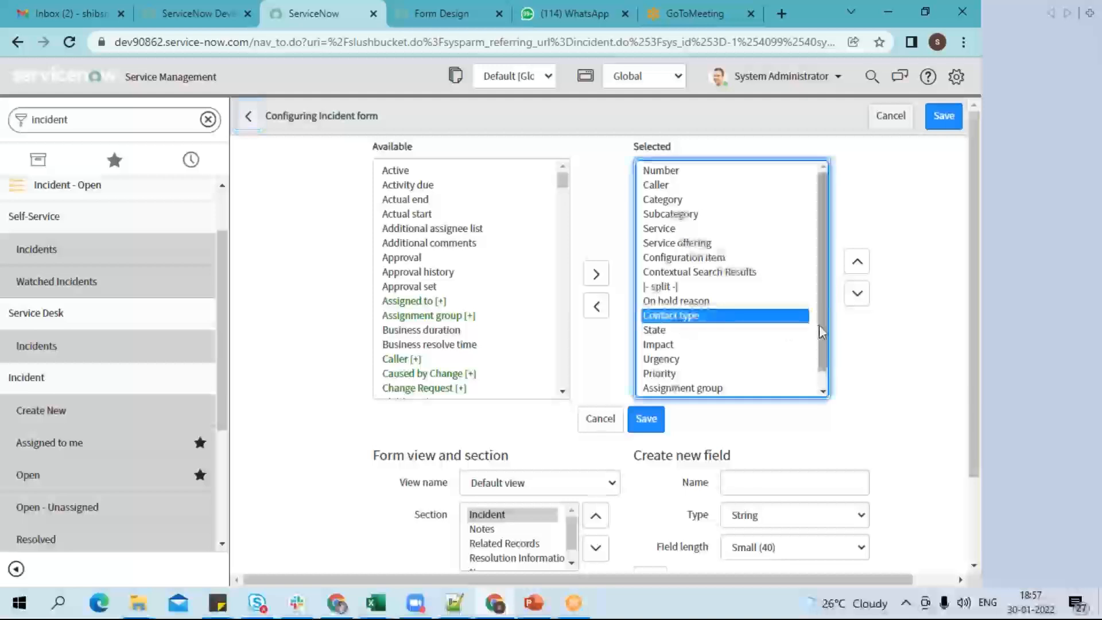
scroll(821, 332, "down", 1)
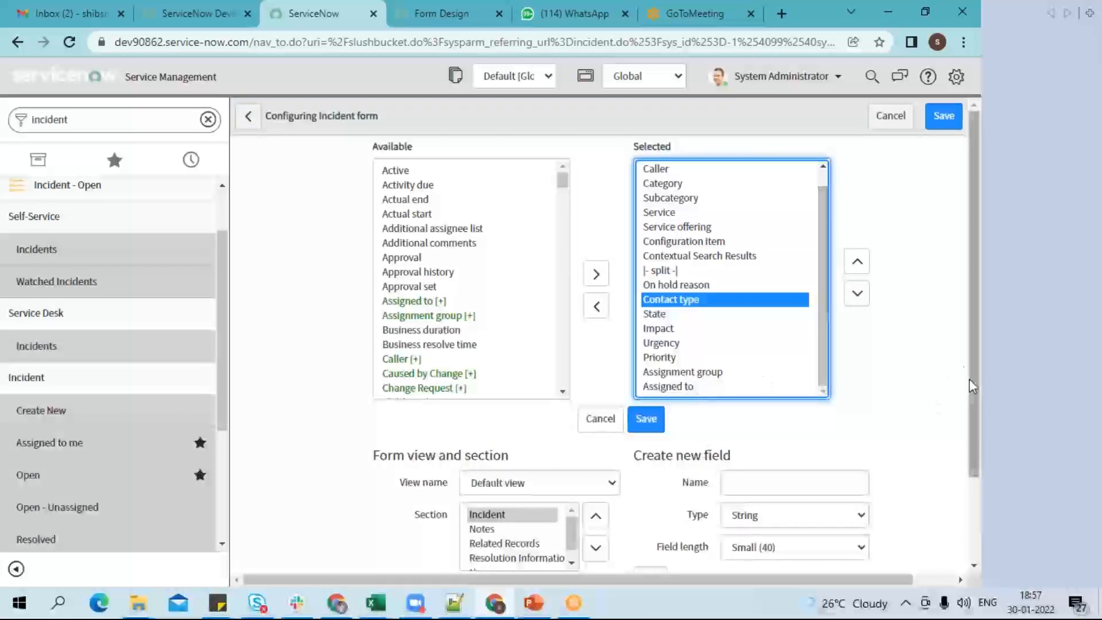
scroll(970, 368, "down", 2)
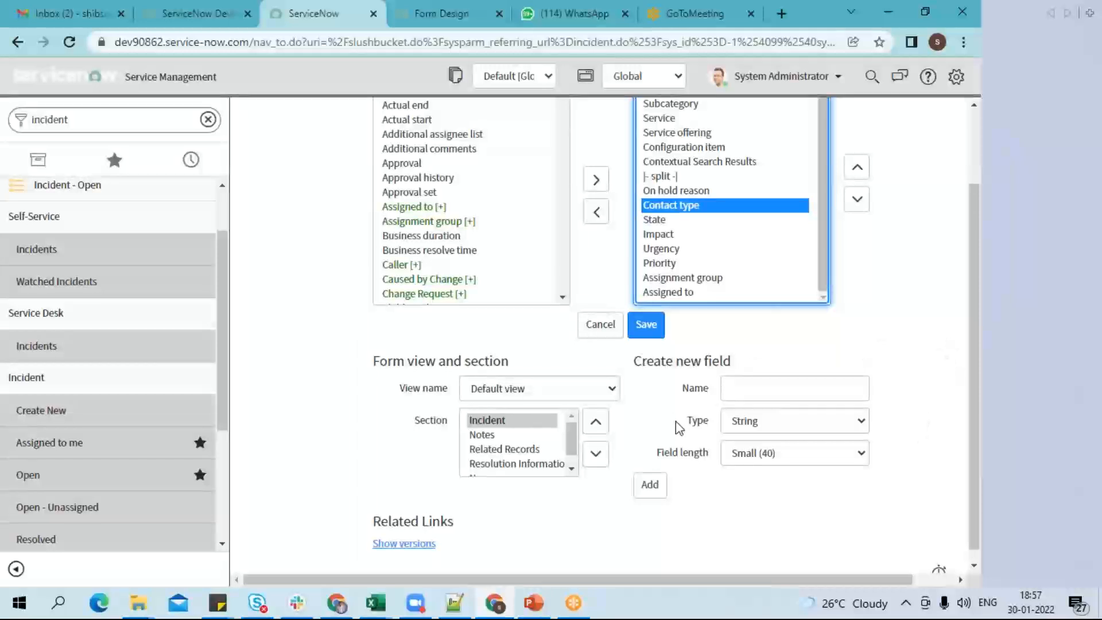
left_click(498, 438)
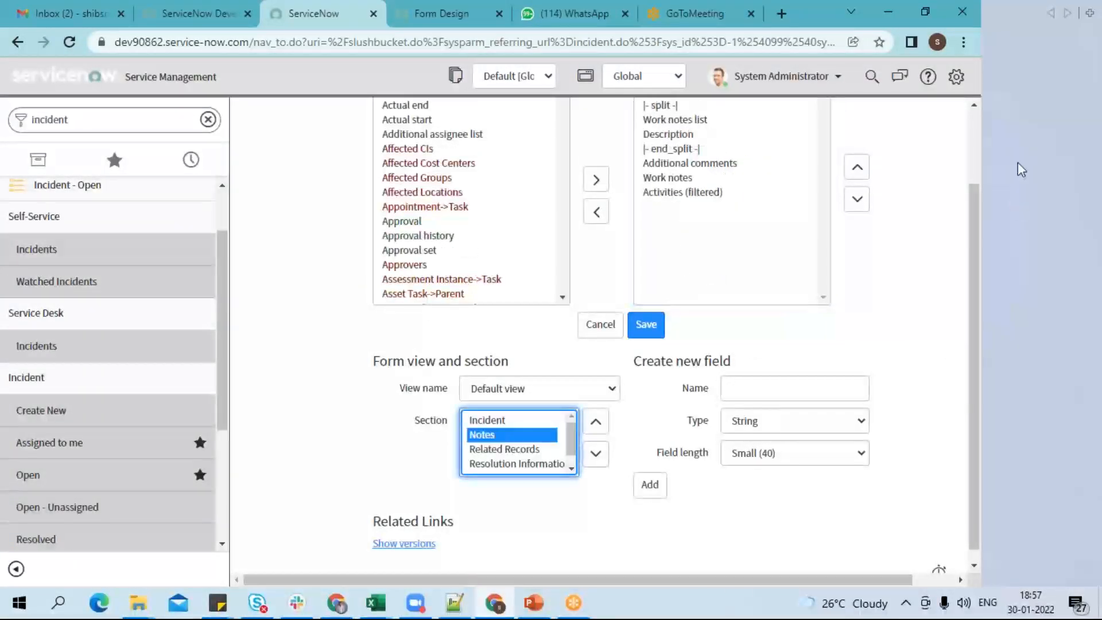
scroll(980, 256, "up", 2)
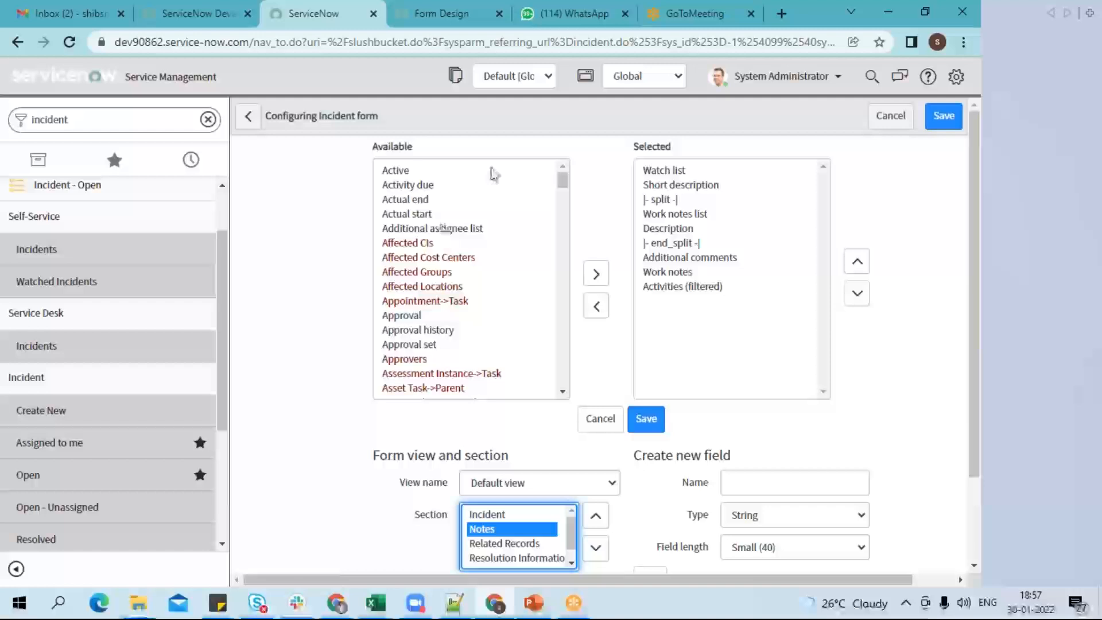
left_click(635, 420)
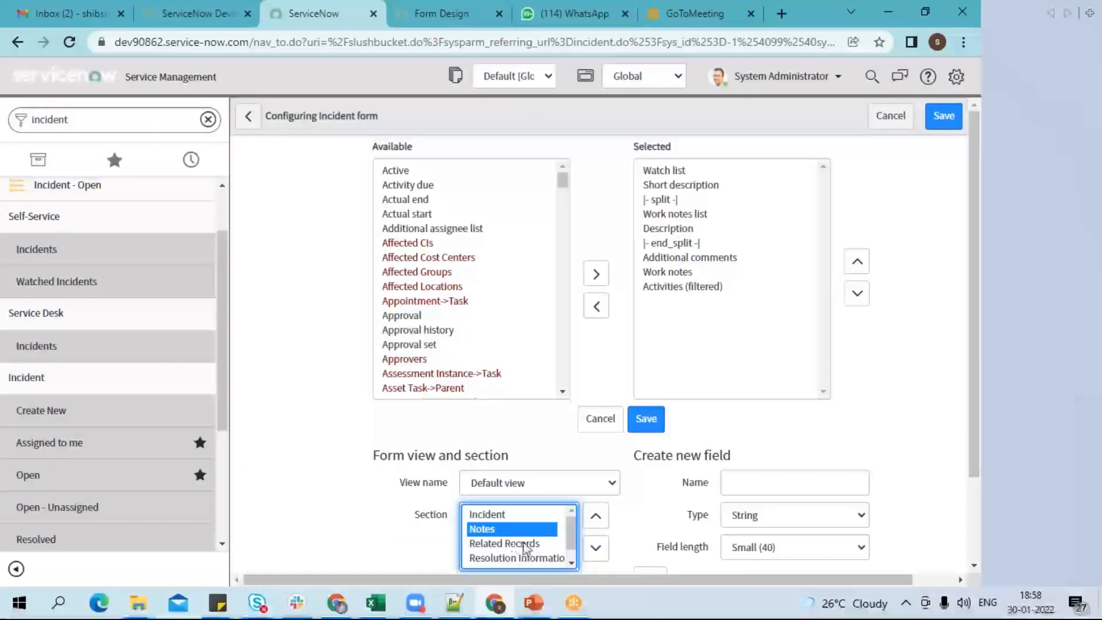
Remove Short description, Watch list and Description from the Notes section's selected fields, save the layout, and dismiss the form's error message.
left_click(716, 186)
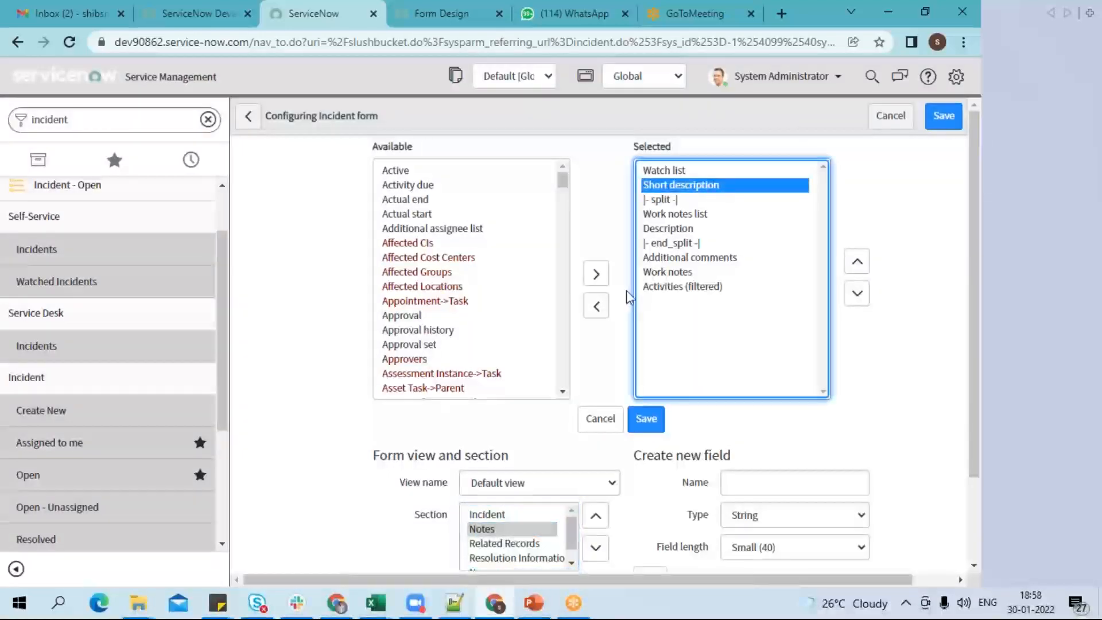
left_click(595, 310)
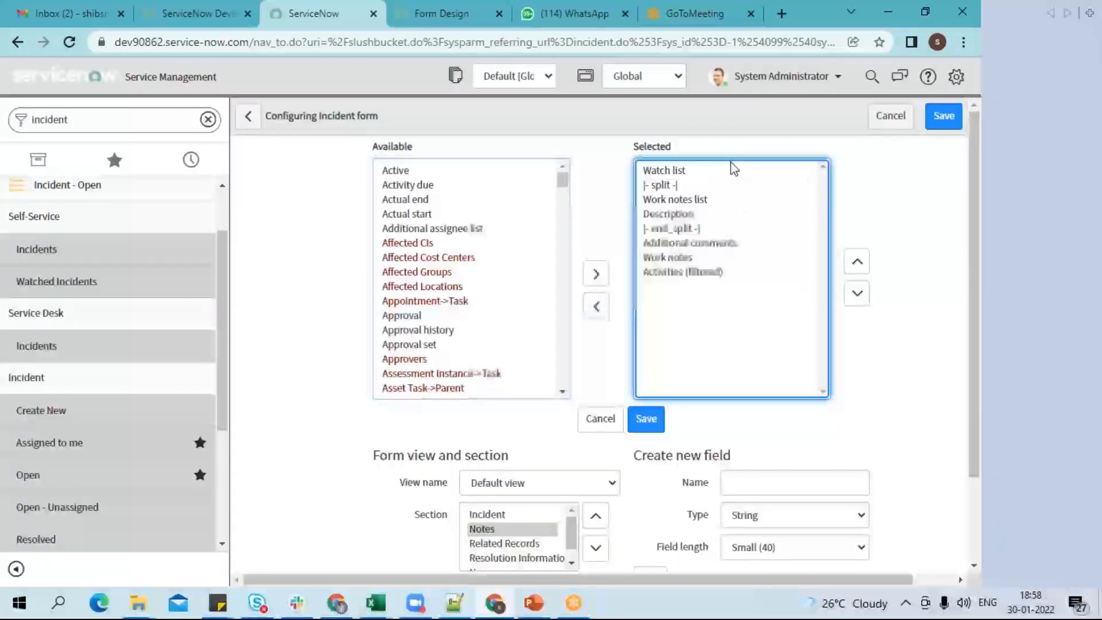
left_click(717, 174)
left_click(597, 309)
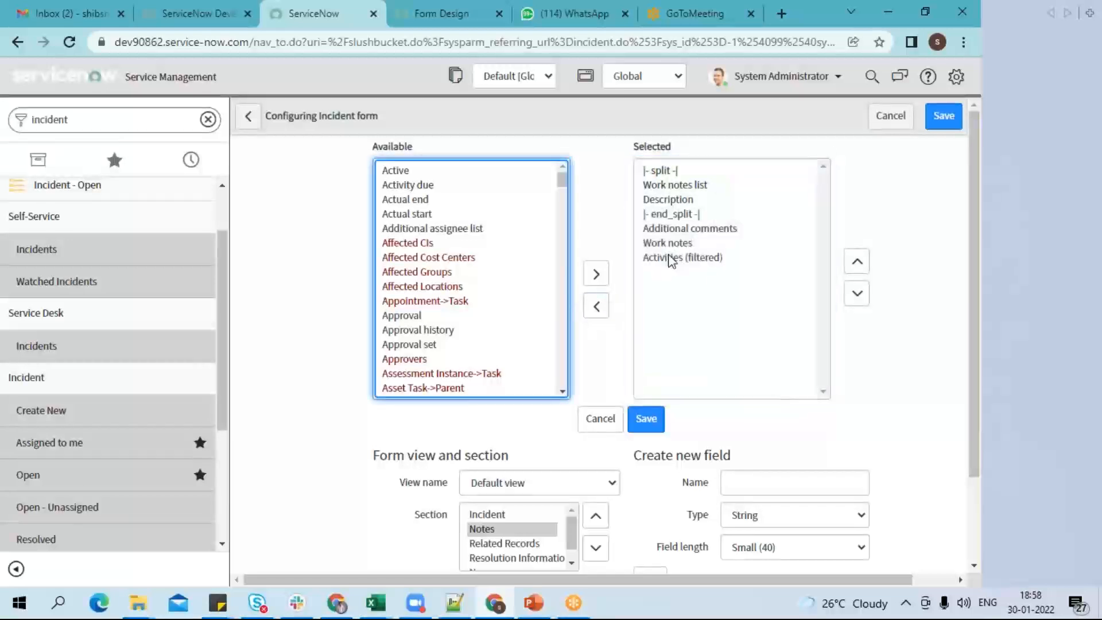
left_click(683, 185)
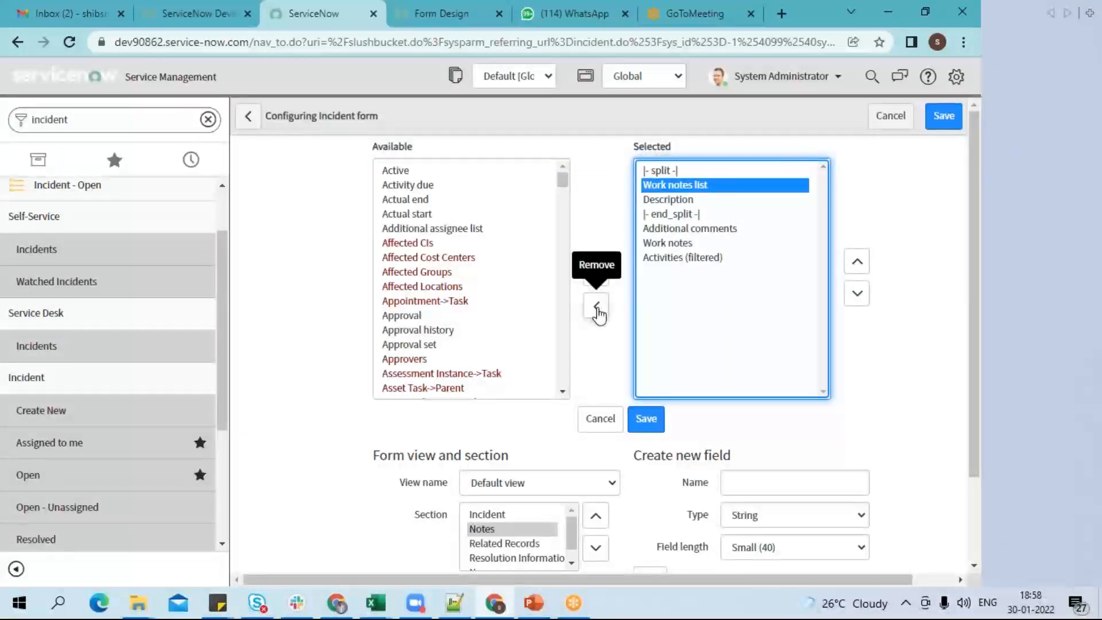
left_click(746, 201)
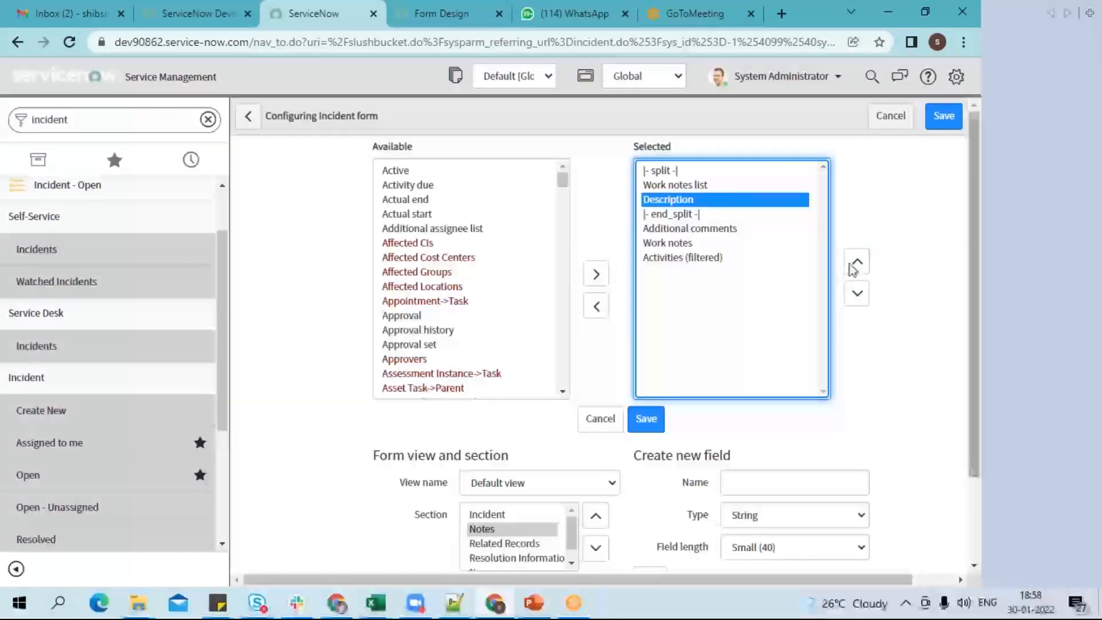
double_click(745, 199)
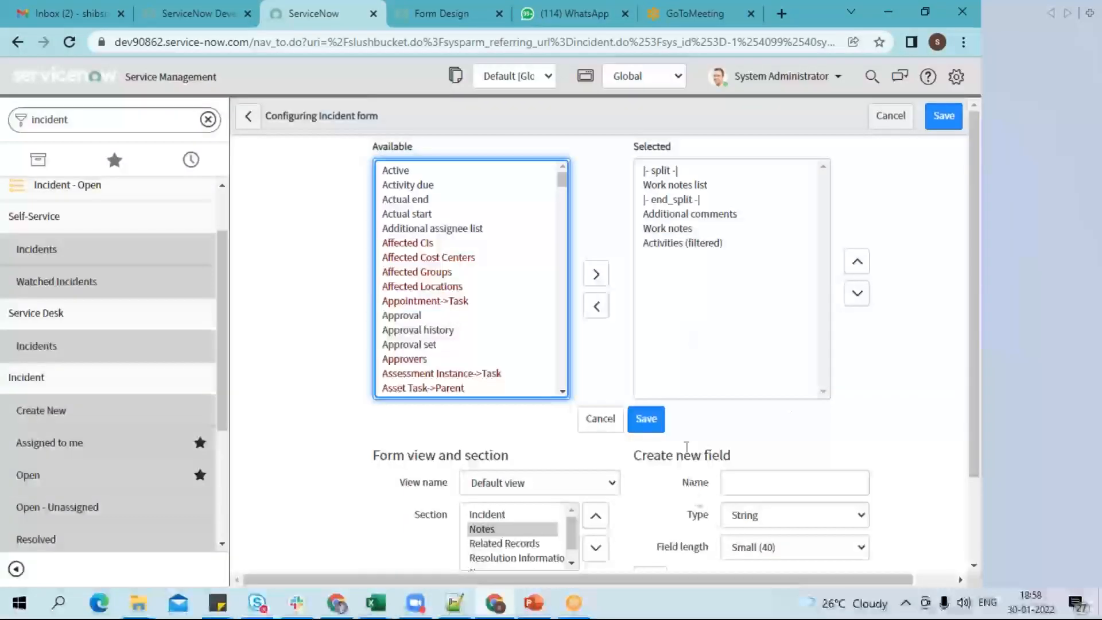
left_click(647, 420)
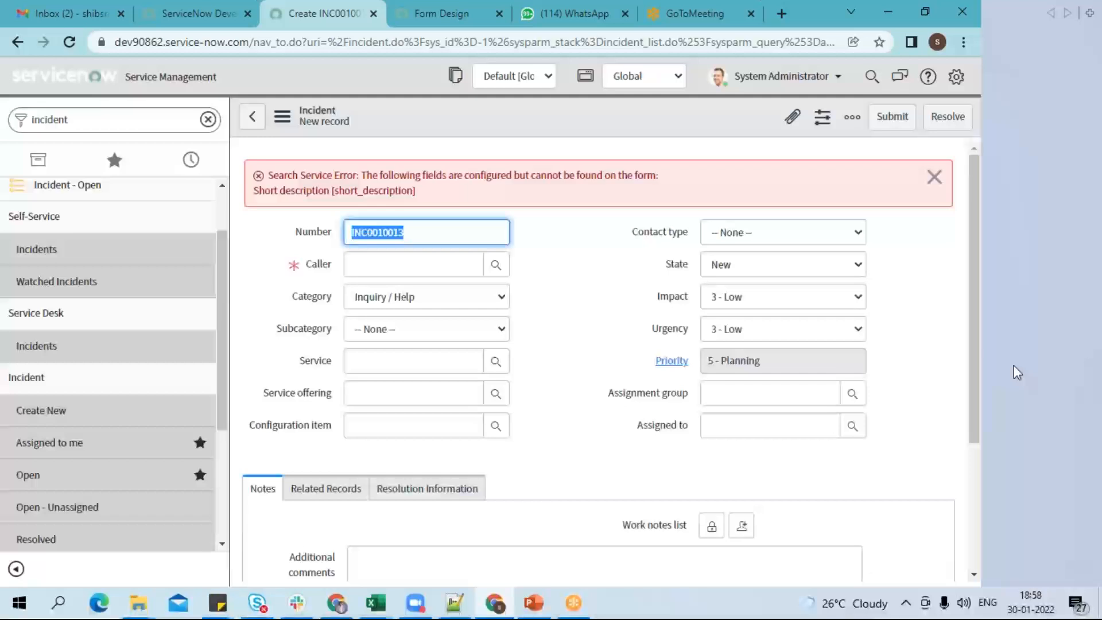
left_click(934, 177)
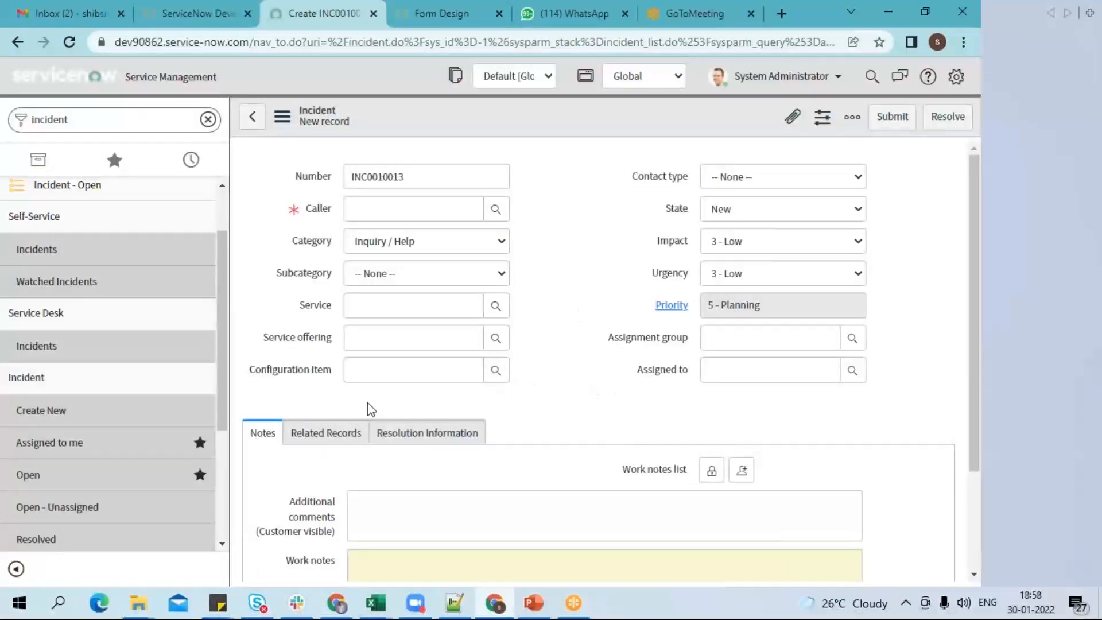
Open Form Design for the incident form and examine its sections and the available fields for Short description.
right_click(610, 115)
mouse_move(654, 149)
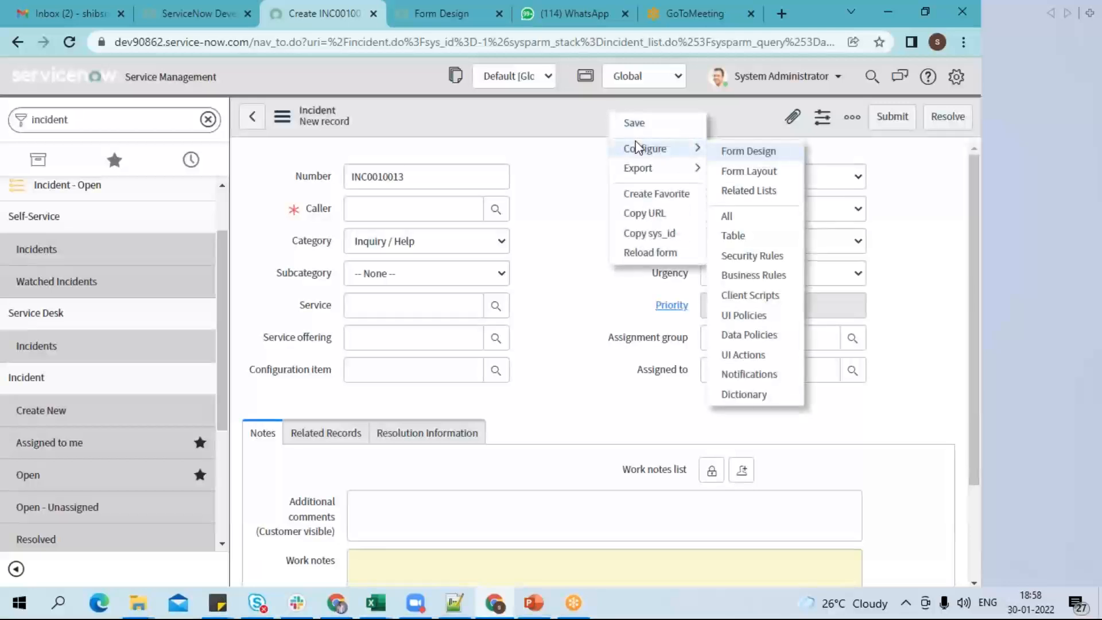
left_click(748, 151)
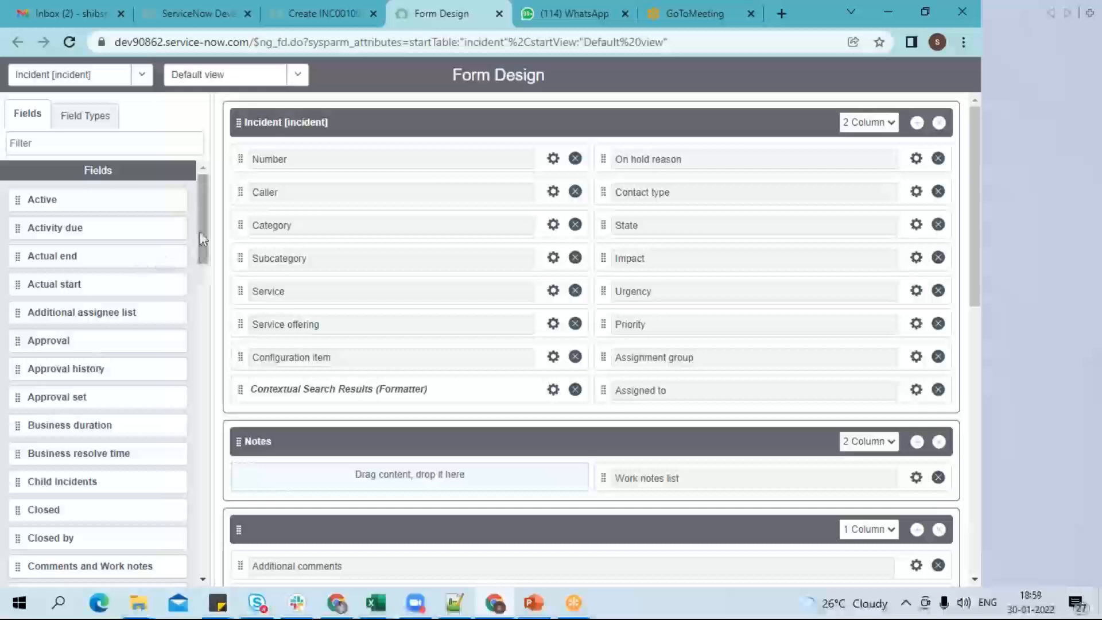
left_click_drag(200, 233, 220, 478)
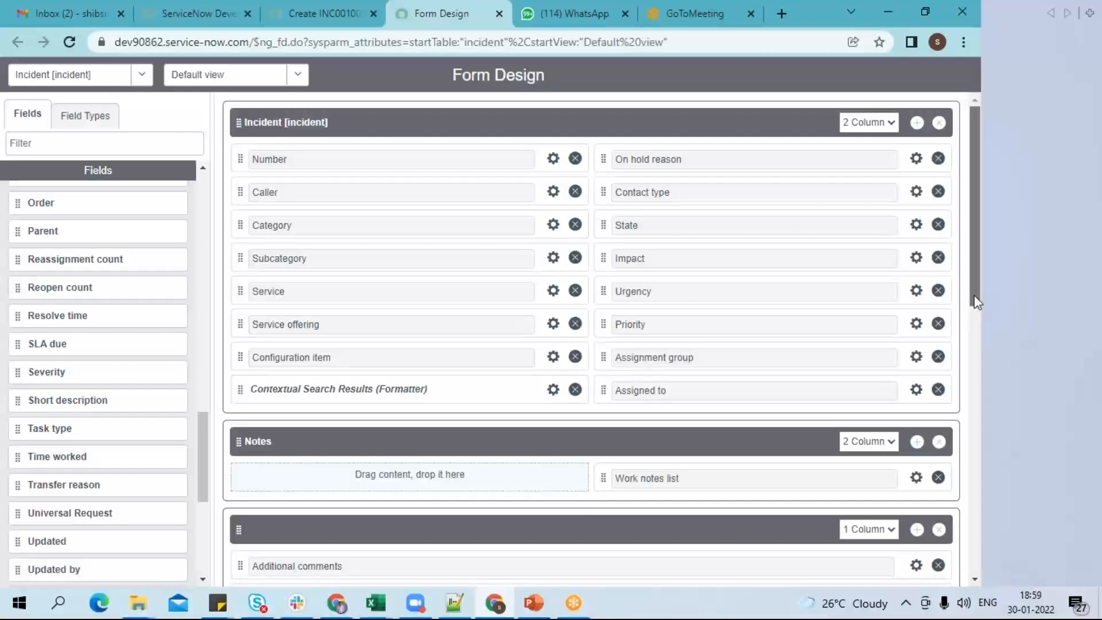
mouse_move(976, 298)
left_mouse_down()
mouse_move(983, 481)
mouse_move(978, 291)
left_mouse_up()
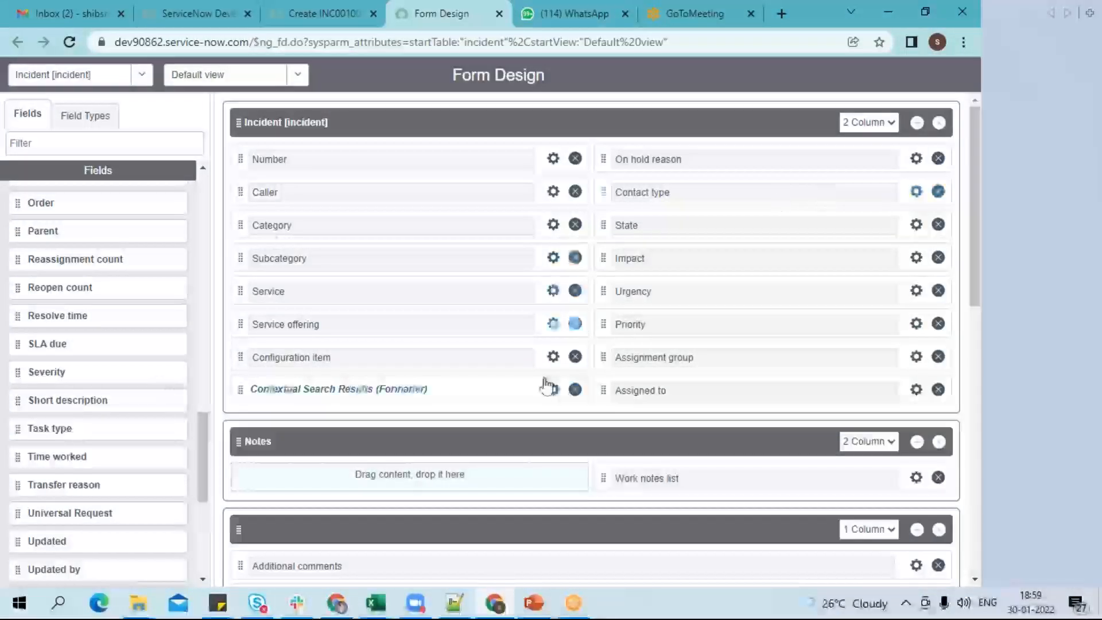
Return to the incident form, open Form Layout, and add Short description to the Incident section's selected fields.
left_click(284, 12)
right_click(501, 118)
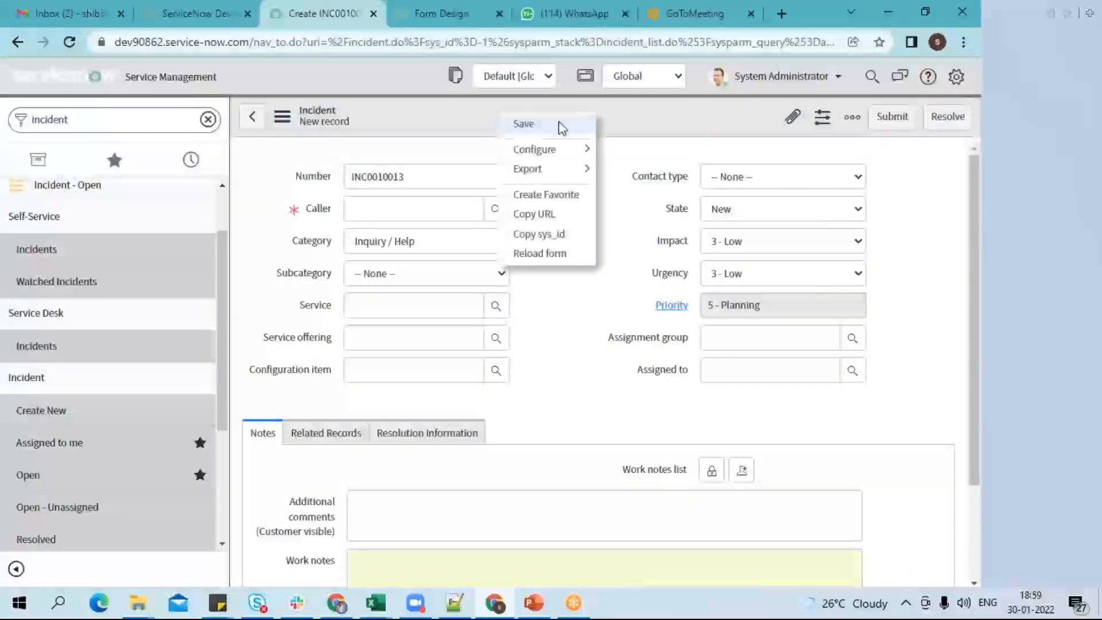
mouse_move(589, 149)
left_click(638, 172)
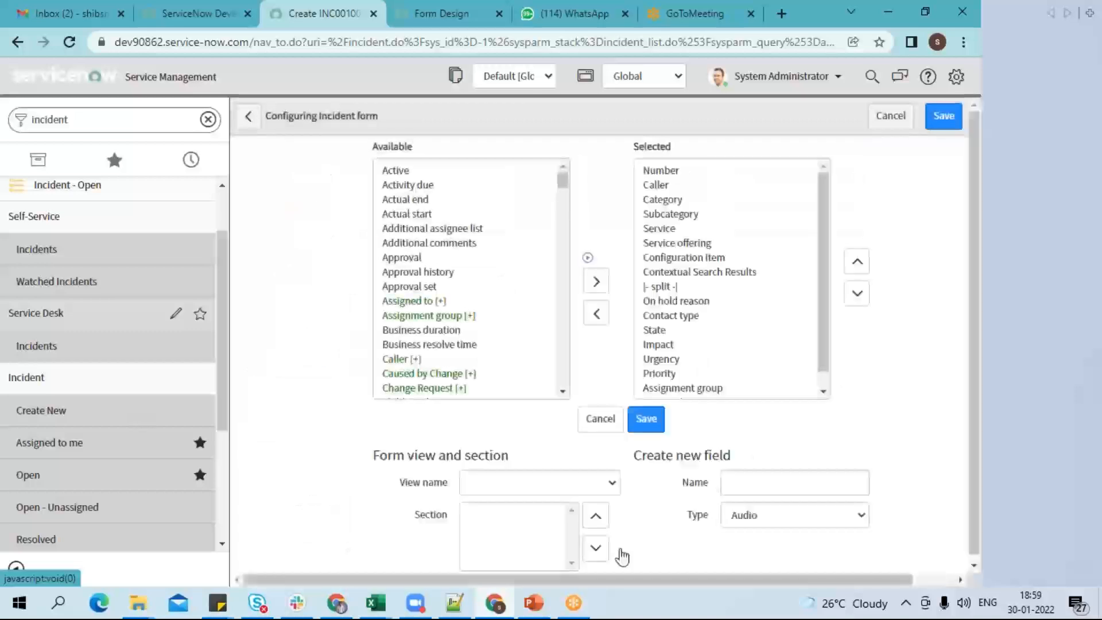
left_click(562, 392)
left_click(562, 393)
left_click(562, 394)
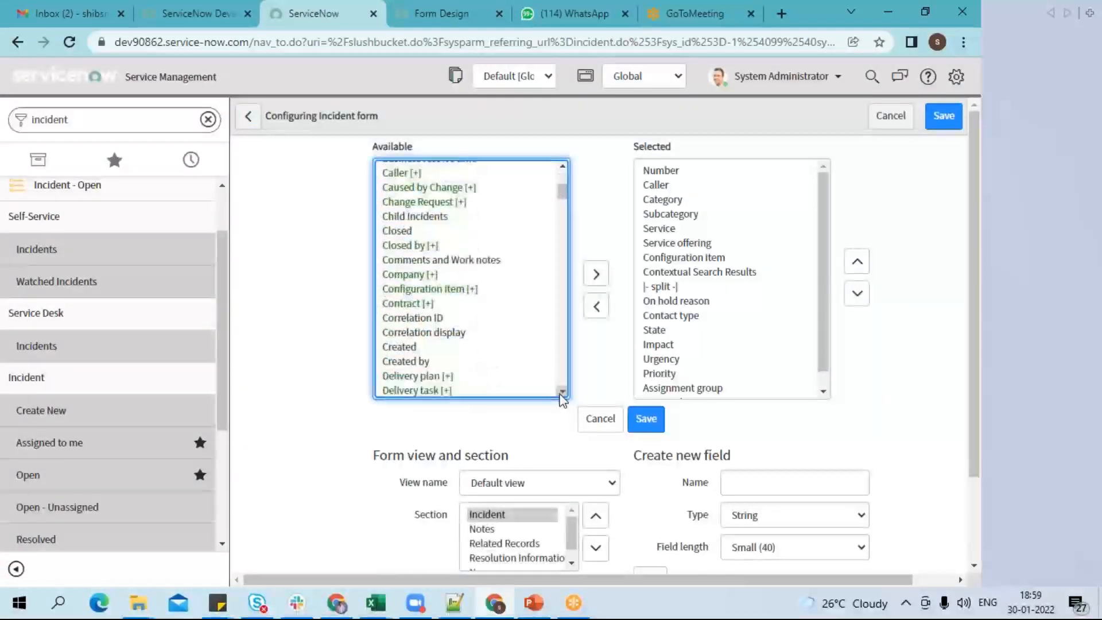
left_click(562, 393)
left_click_drag(562, 195, 562, 236)
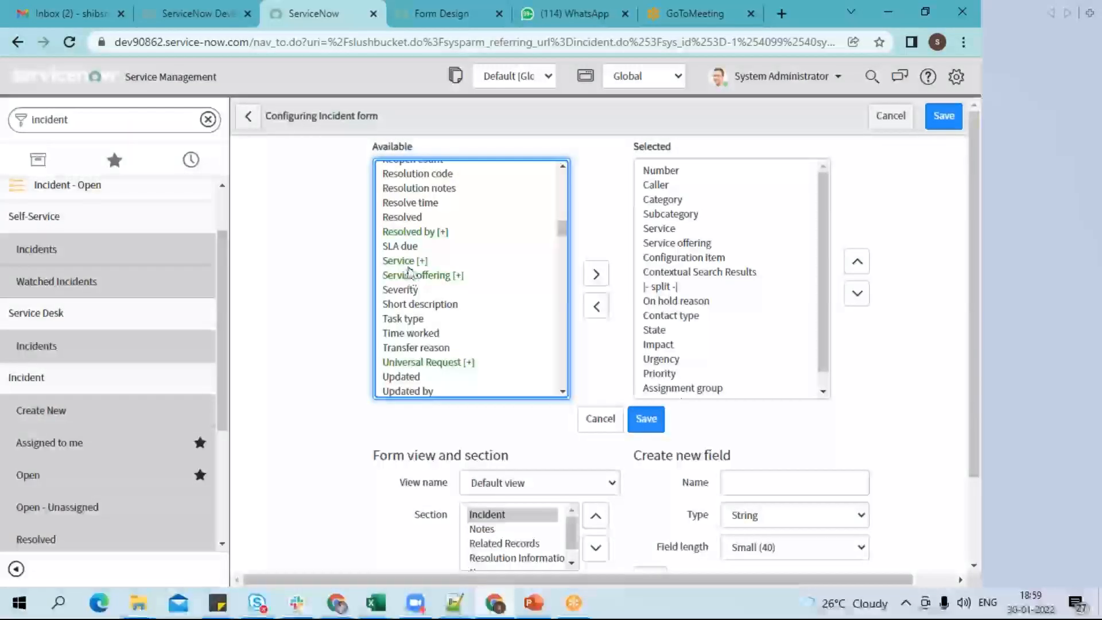
left_click(425, 305)
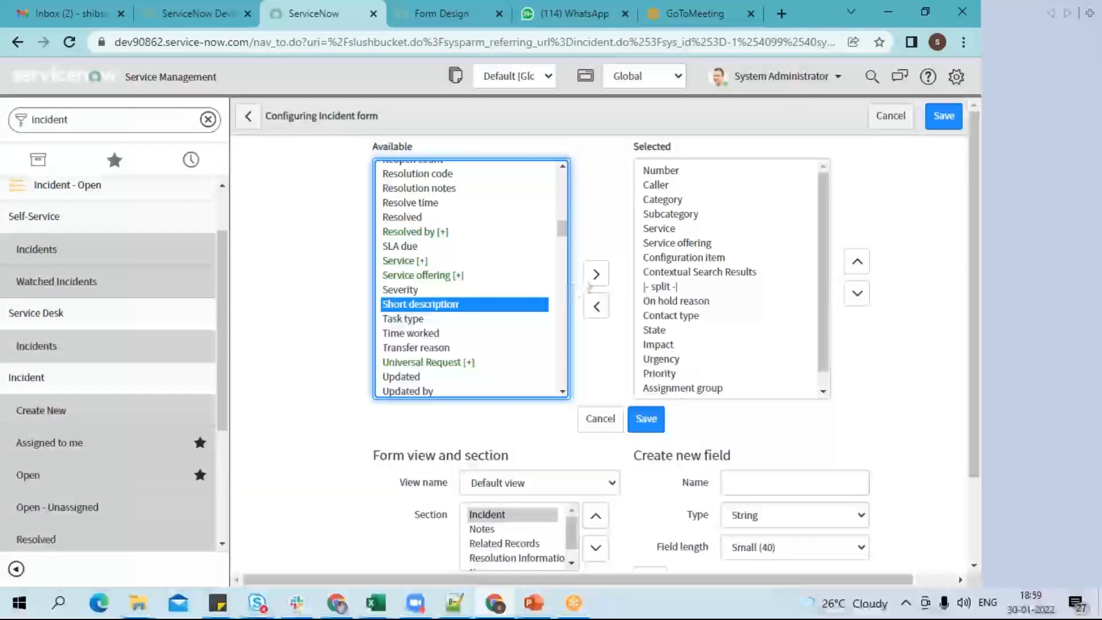
left_click(595, 274)
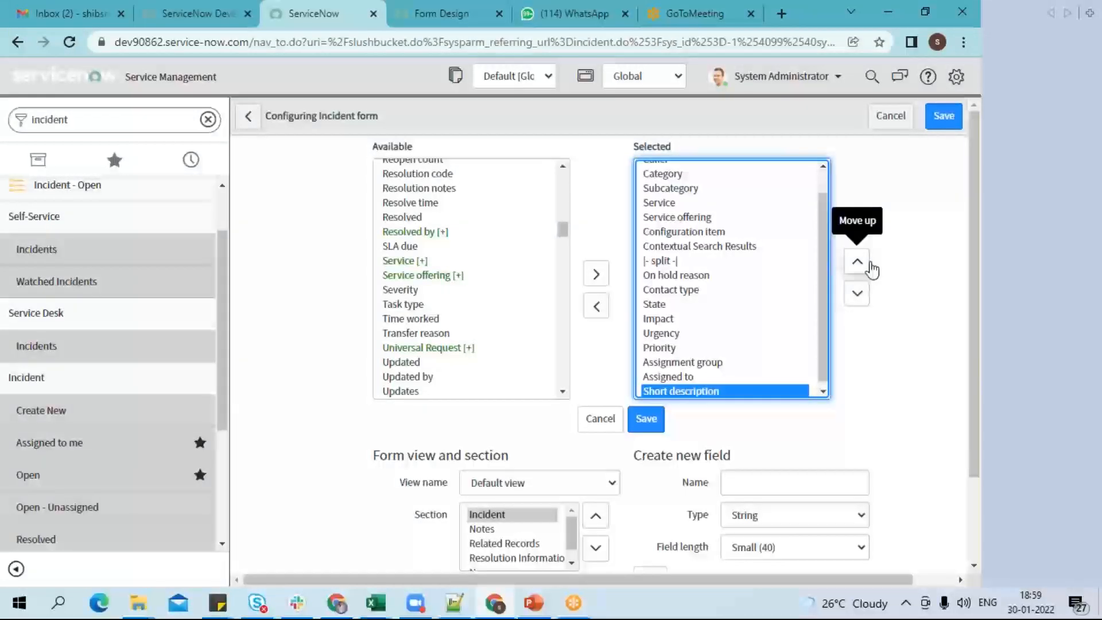
left_click_drag(826, 300, 825, 319)
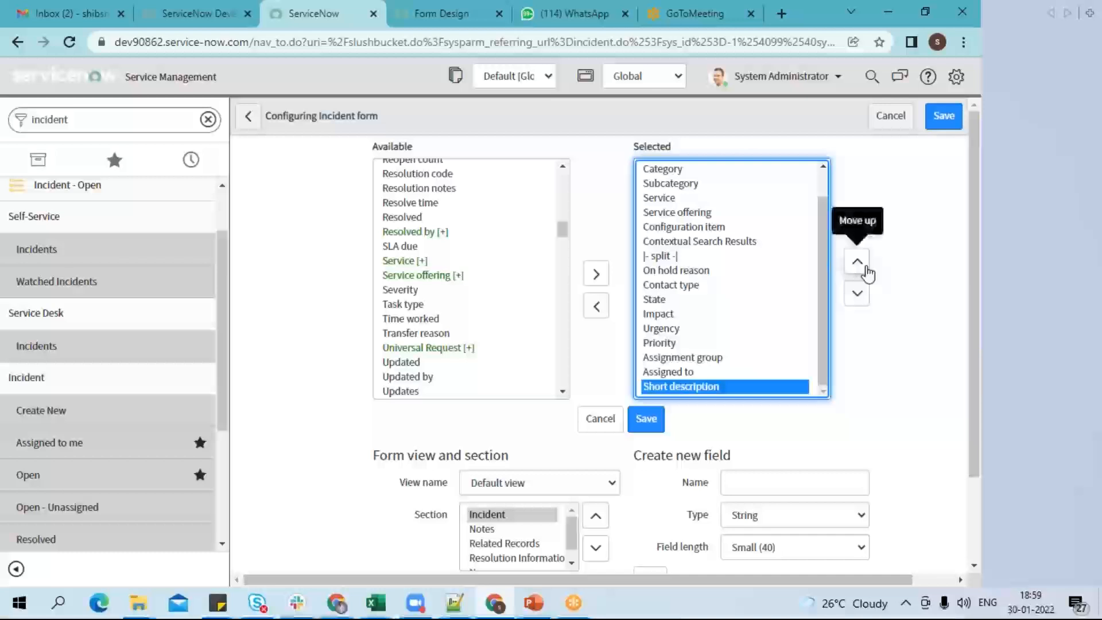
left_click_drag(823, 291, 817, 348)
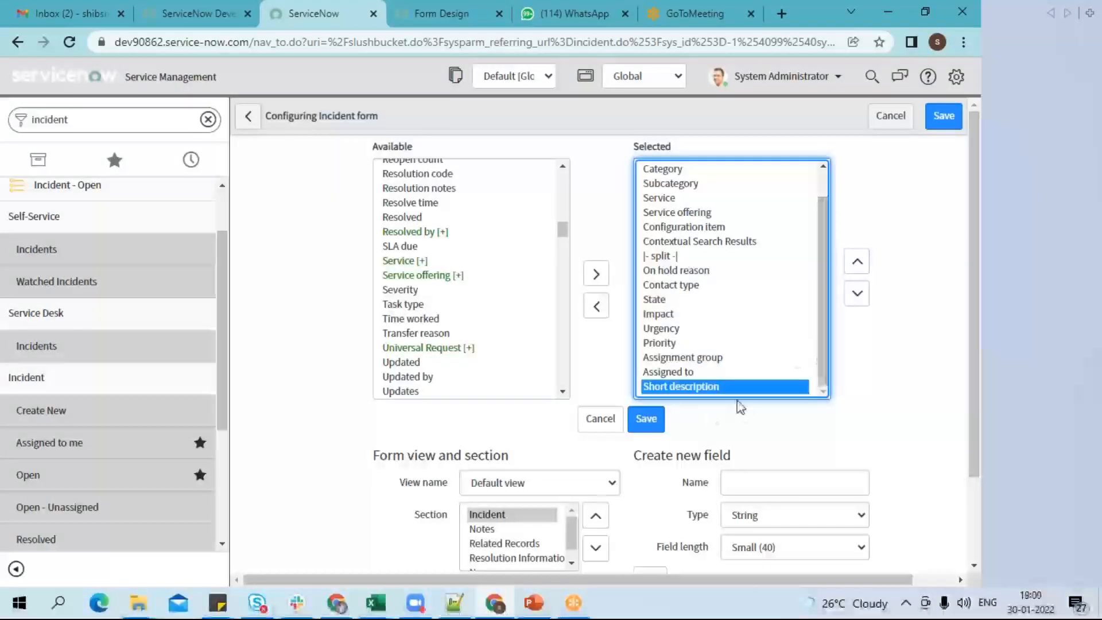
Add Description to the Incident section's selected fields beneath Short description and save the form layout.
left_click(641, 419)
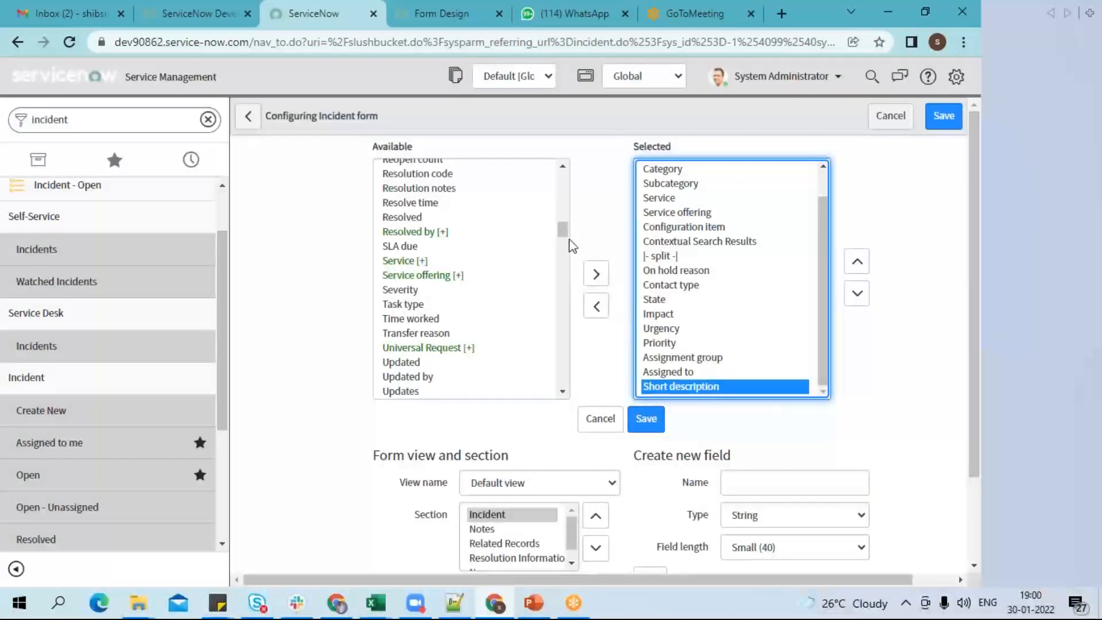
left_click(563, 167)
scroll(568, 173, "up", 5)
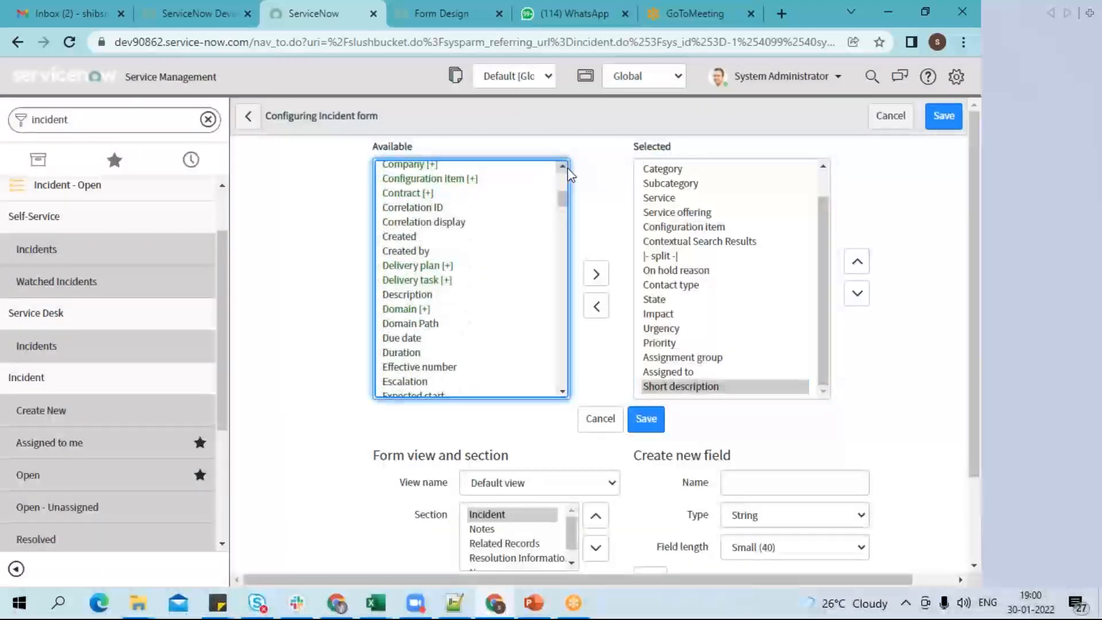
left_click(433, 296)
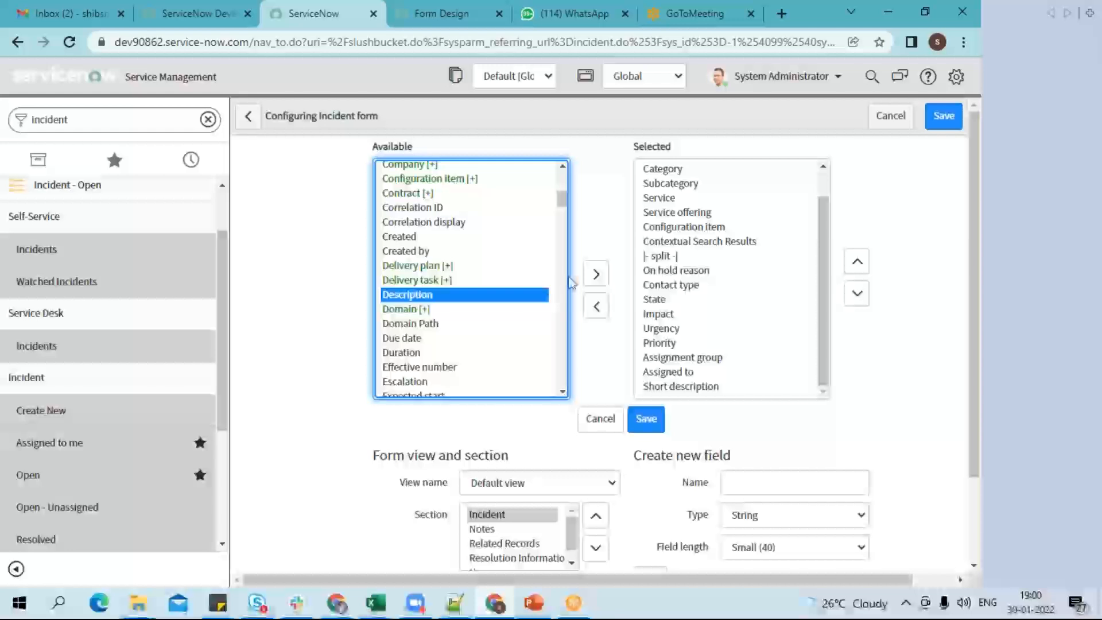
left_click(597, 274)
scroll(824, 374, "down", 2)
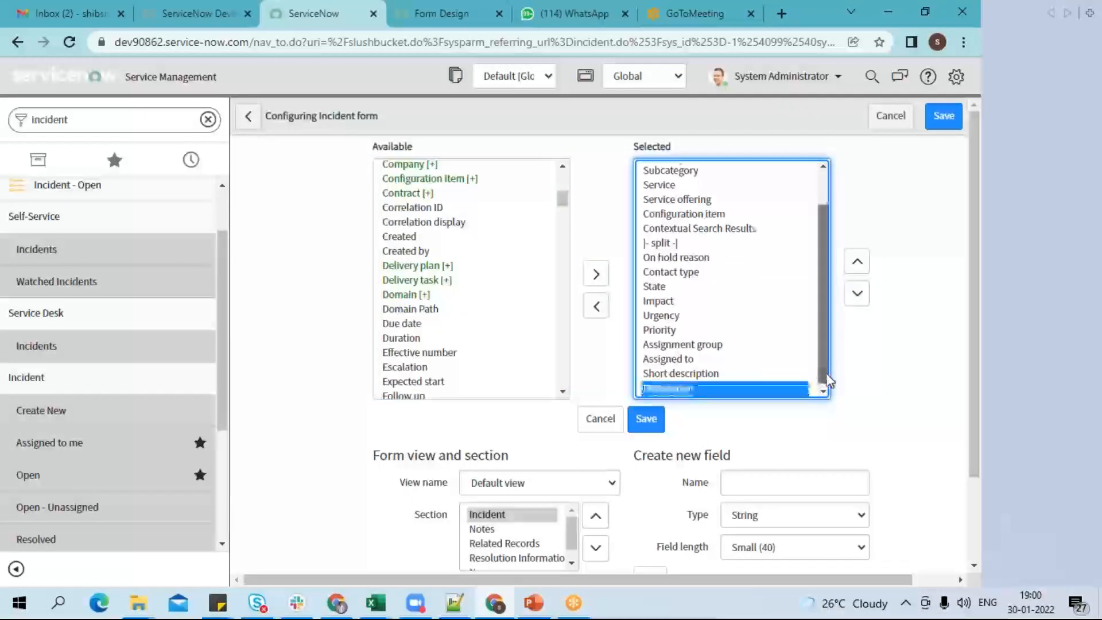
left_click(648, 419)
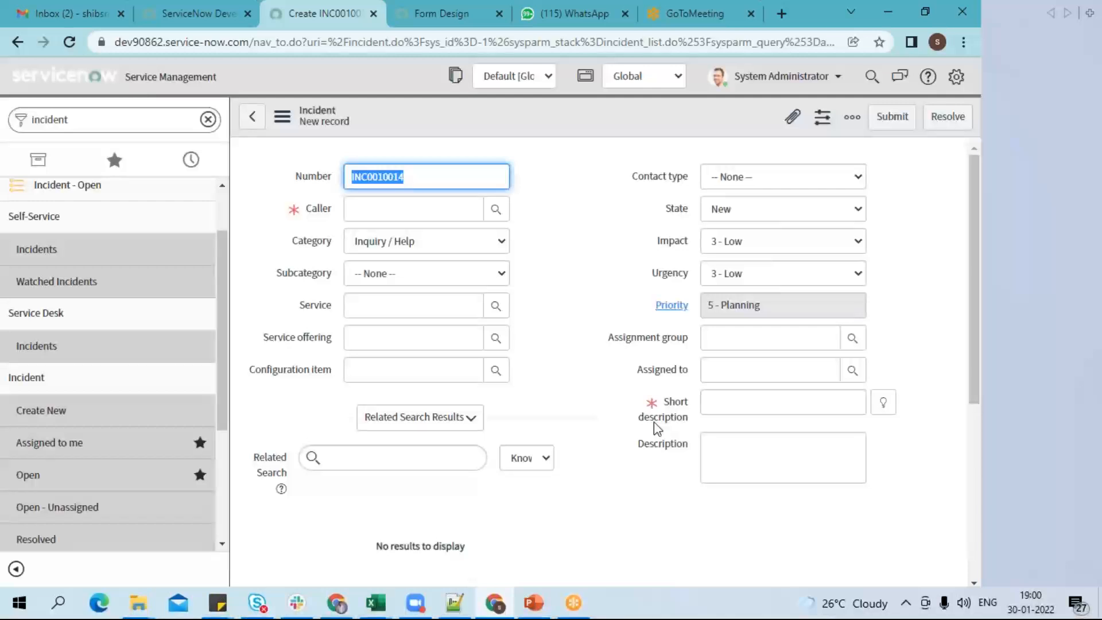
Reopen Form Layout for the incident form and add the |- end_split -| element to the Incident section's selected fields.
right_click(579, 119)
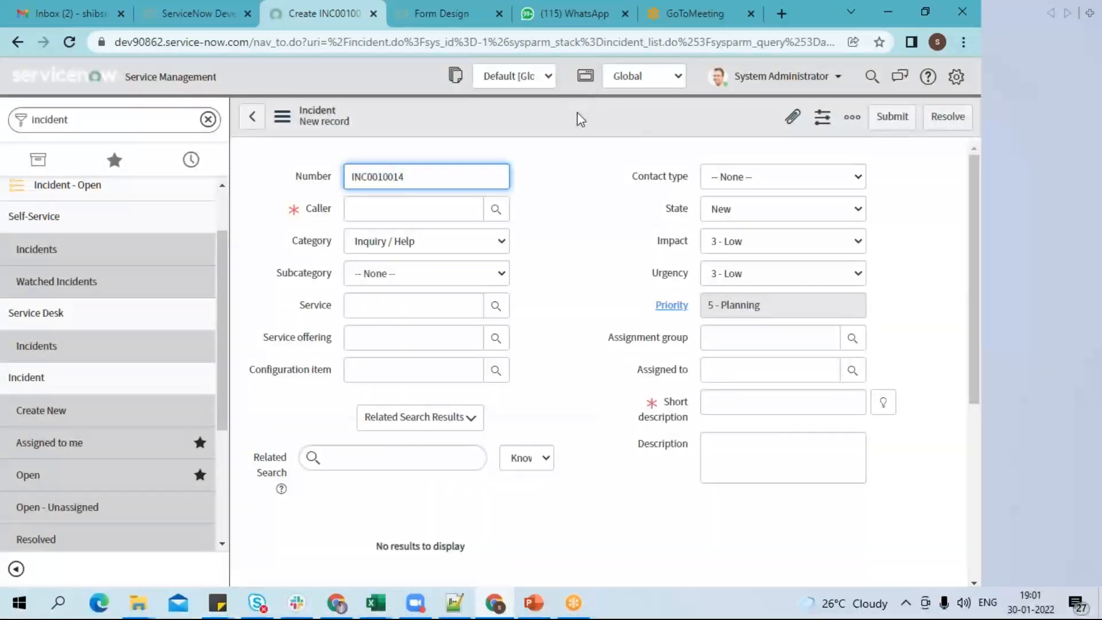
mouse_move(624, 153)
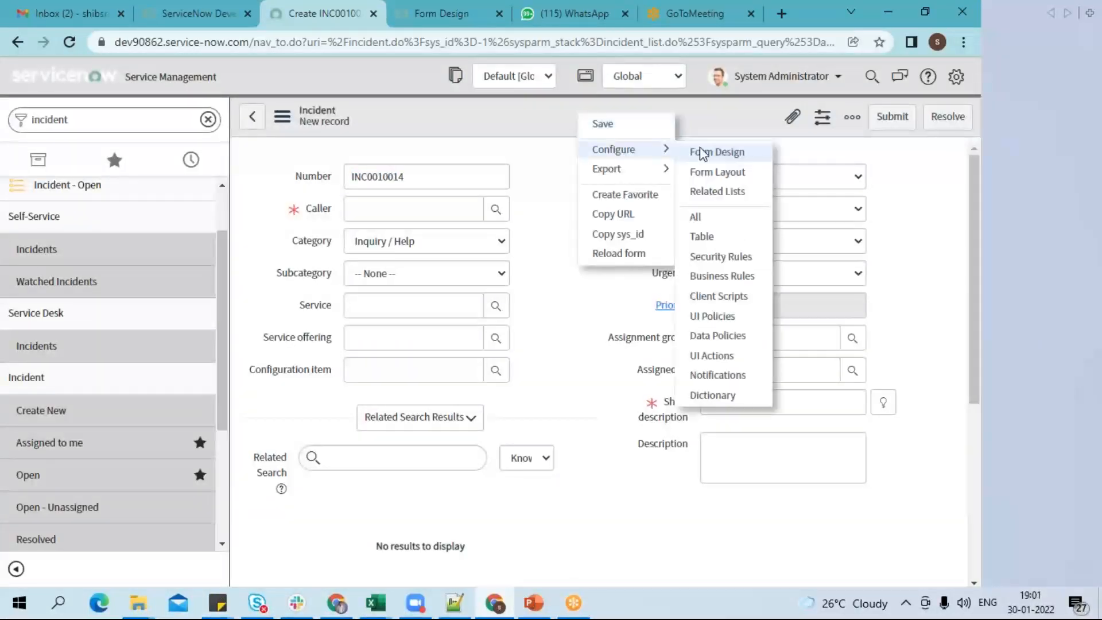
left_click(712, 175)
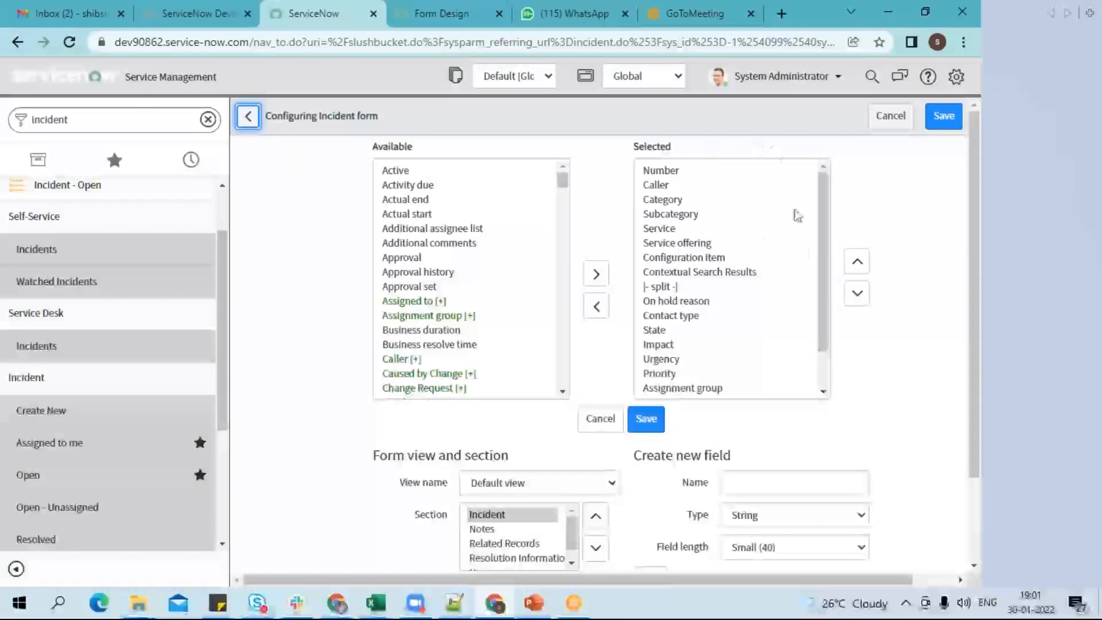
mouse_move(821, 215)
left_mouse_down()
mouse_move(823, 275)
mouse_move(835, 208)
left_mouse_up()
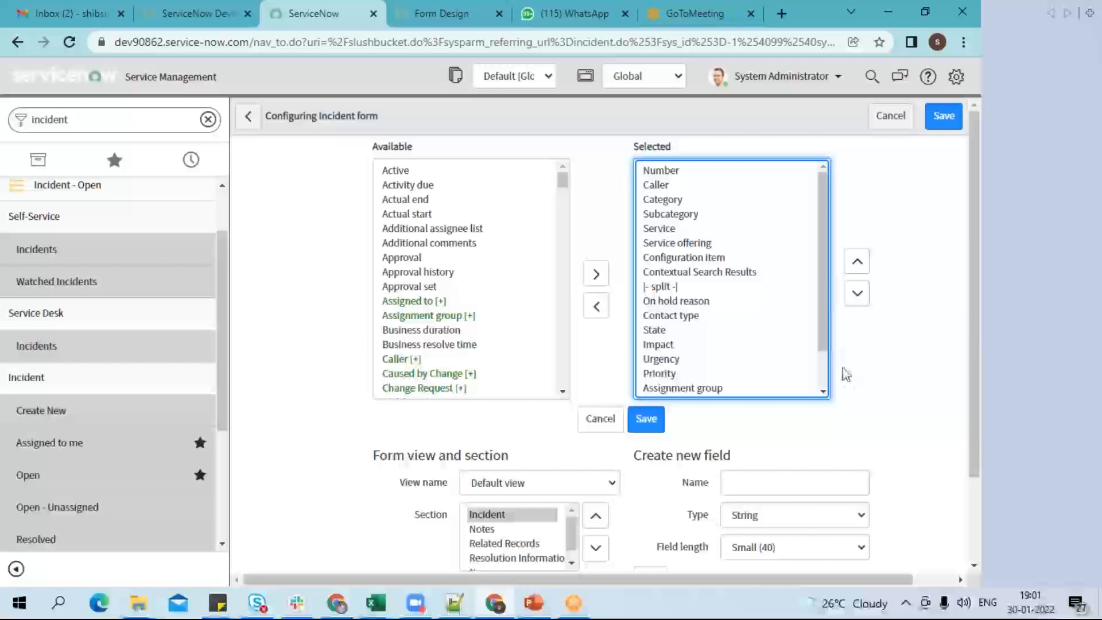
left_click_drag(827, 330, 829, 376)
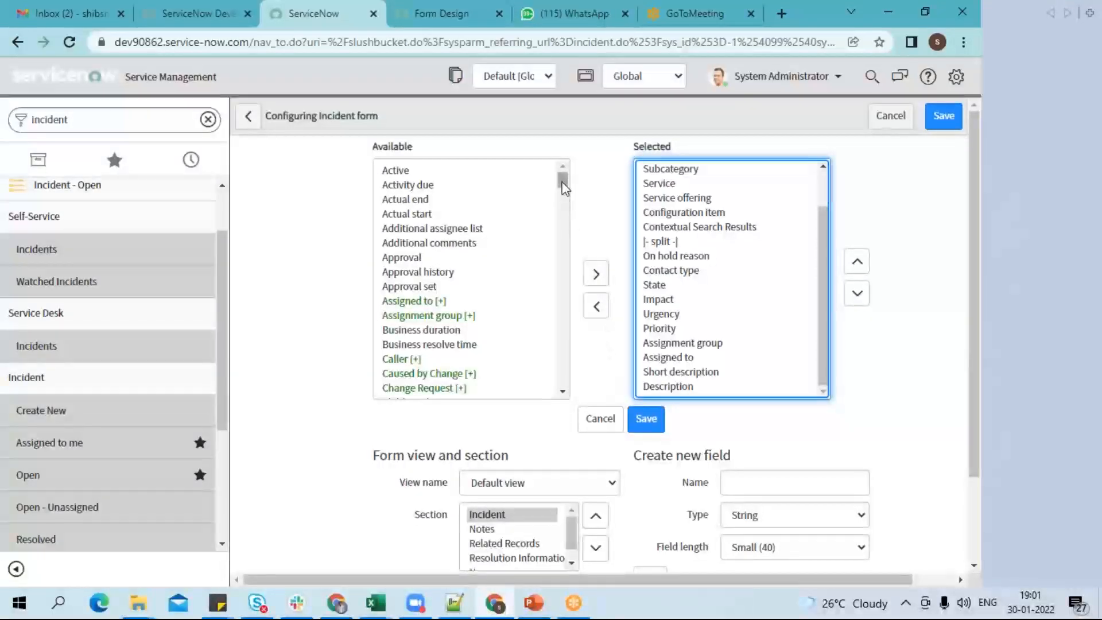
left_click_drag(563, 185, 573, 317)
scroll(573, 313, "up", 3)
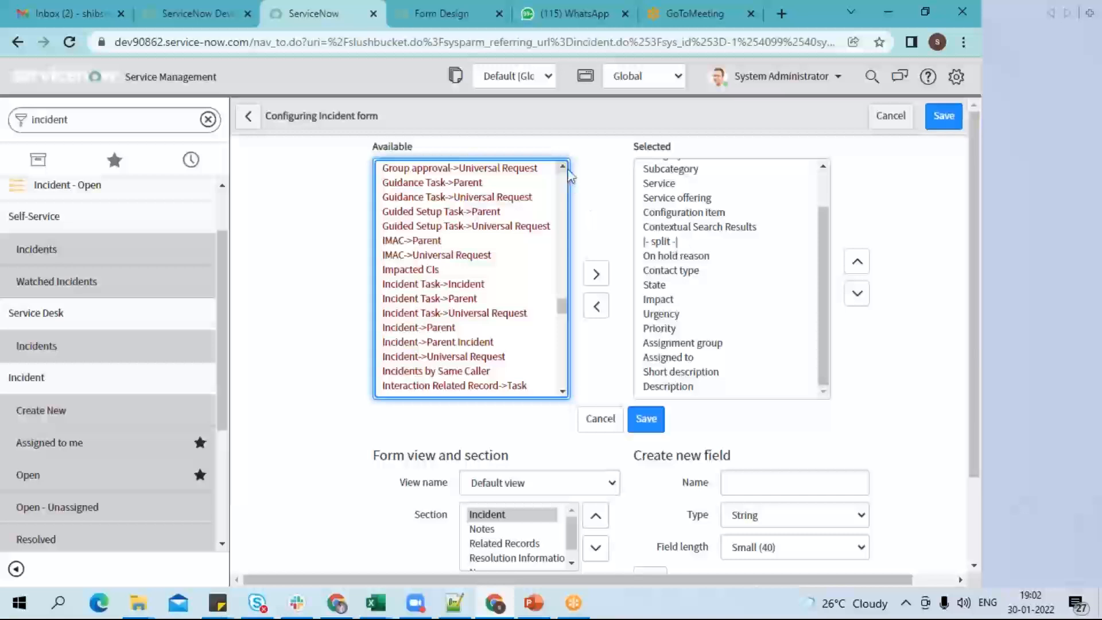
scroll(568, 171, "up", 2)
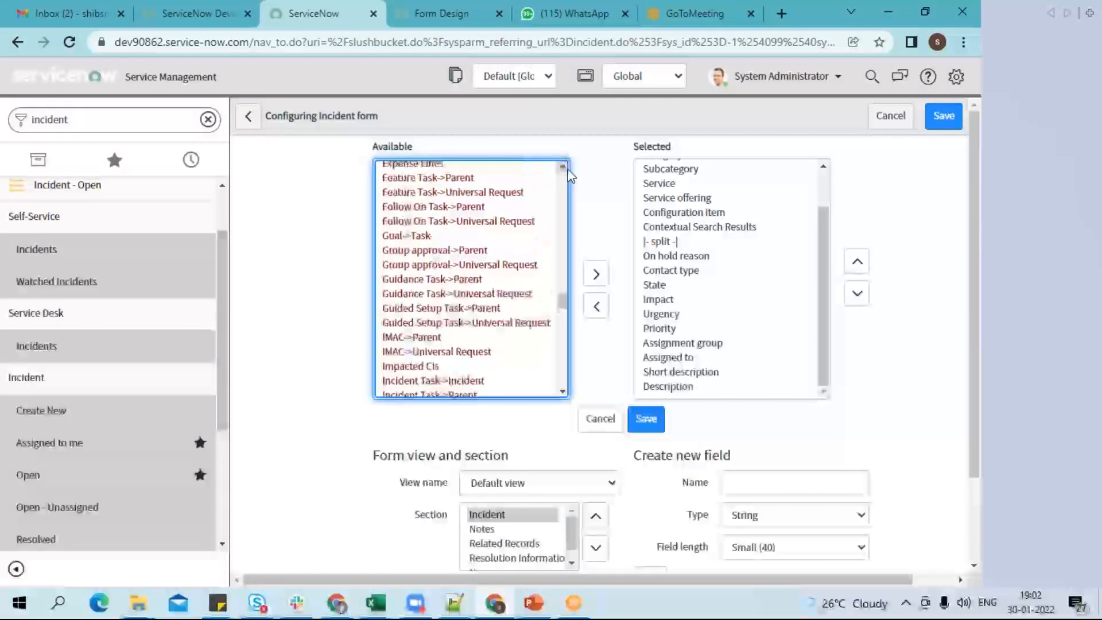
scroll(568, 175, "up", 10)
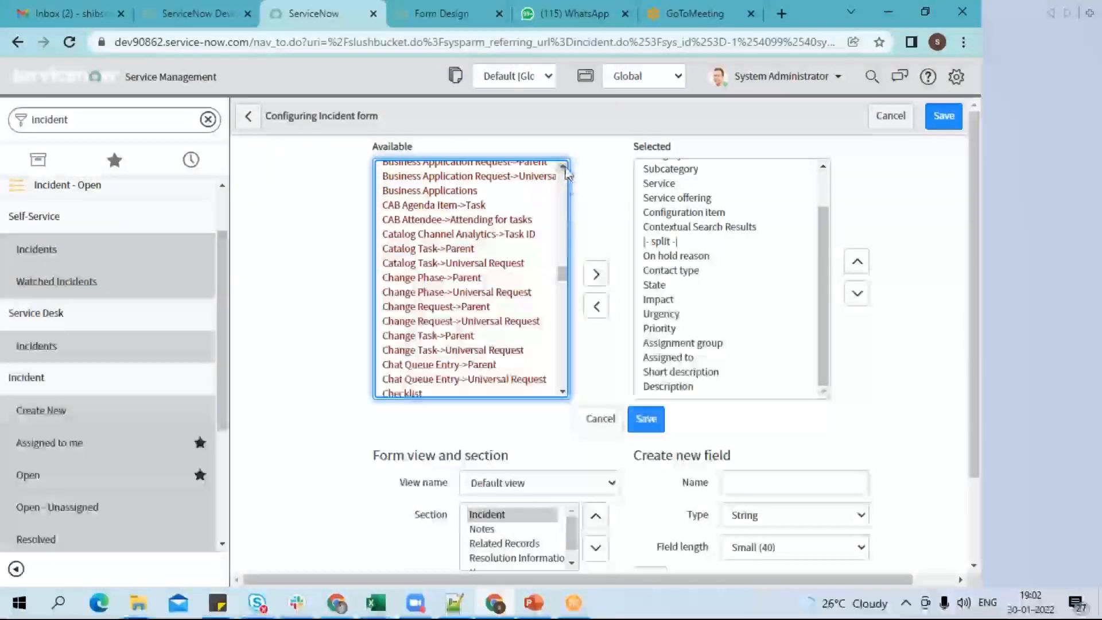
scroll(566, 171, "up", 10)
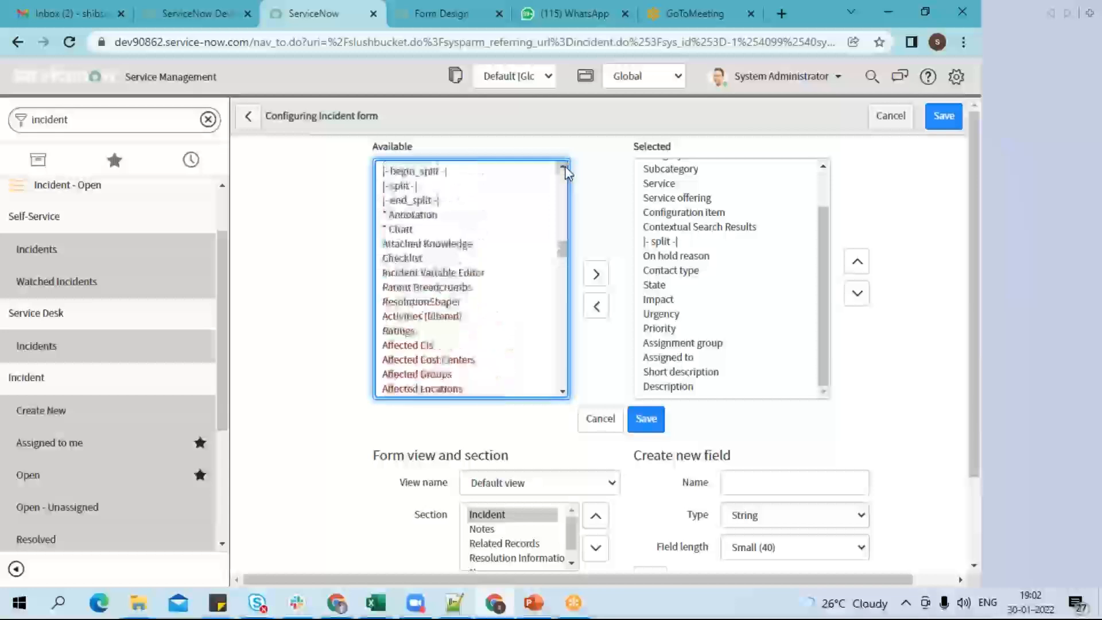
scroll(565, 171, "up", 1)
left_click(418, 233)
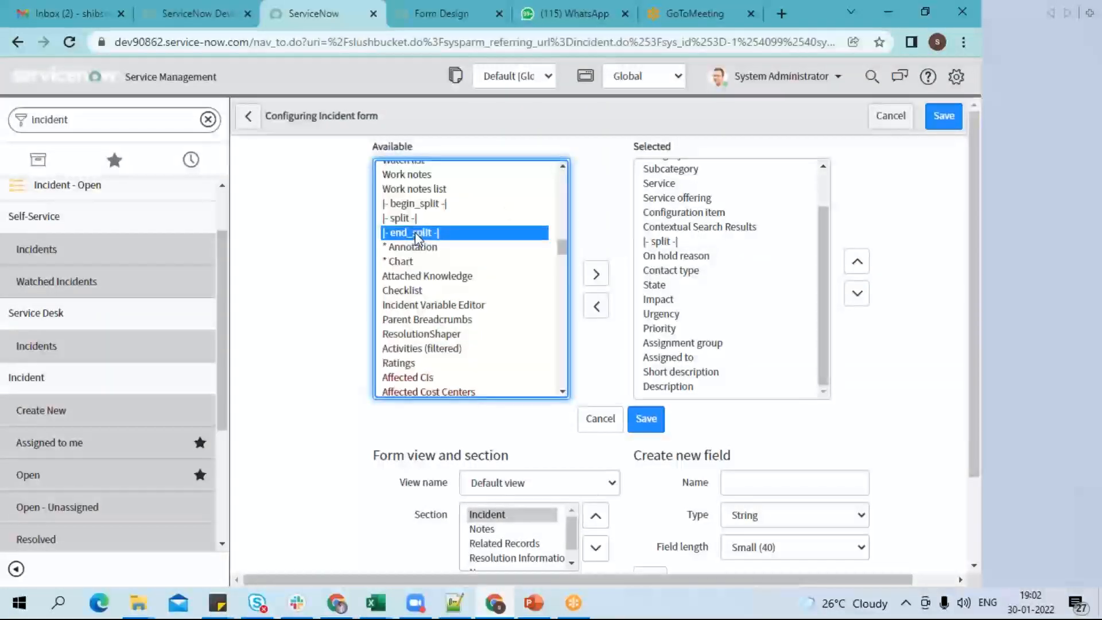
left_click(591, 278)
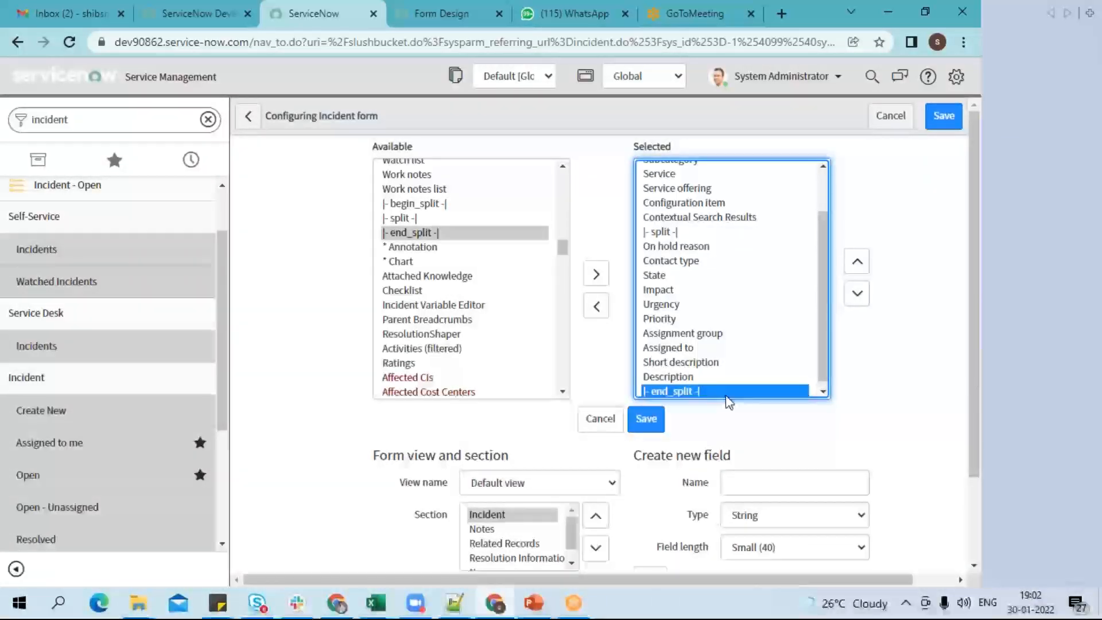
Move |- end_split -| directly above Short description, save the layout, and check the description fields on the incident form.
left_click(857, 264)
left_click(857, 264)
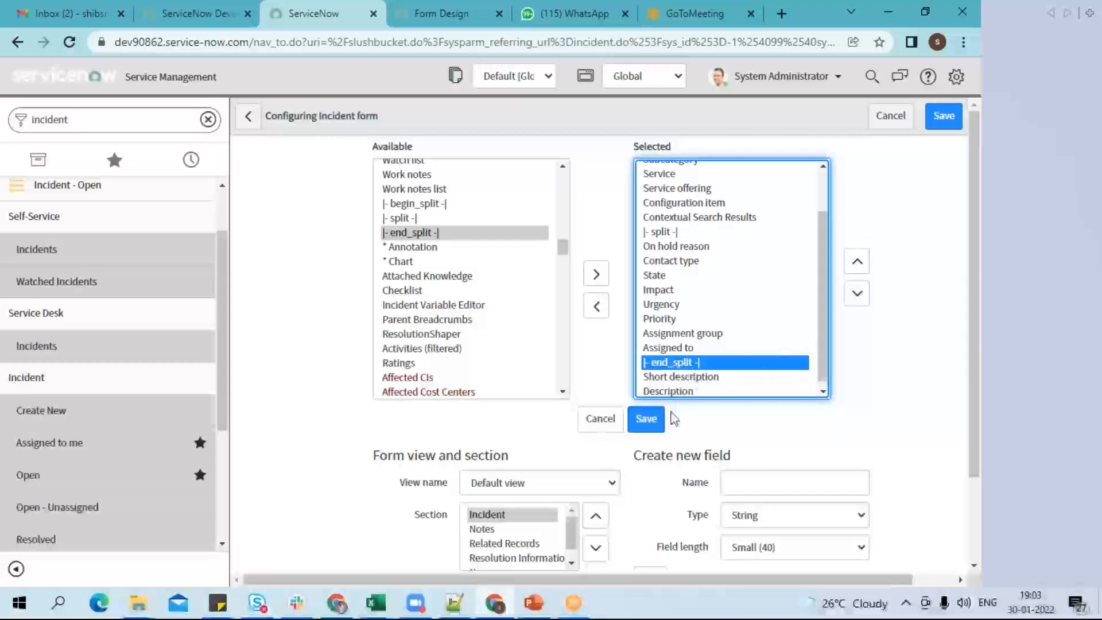
left_click(646, 418)
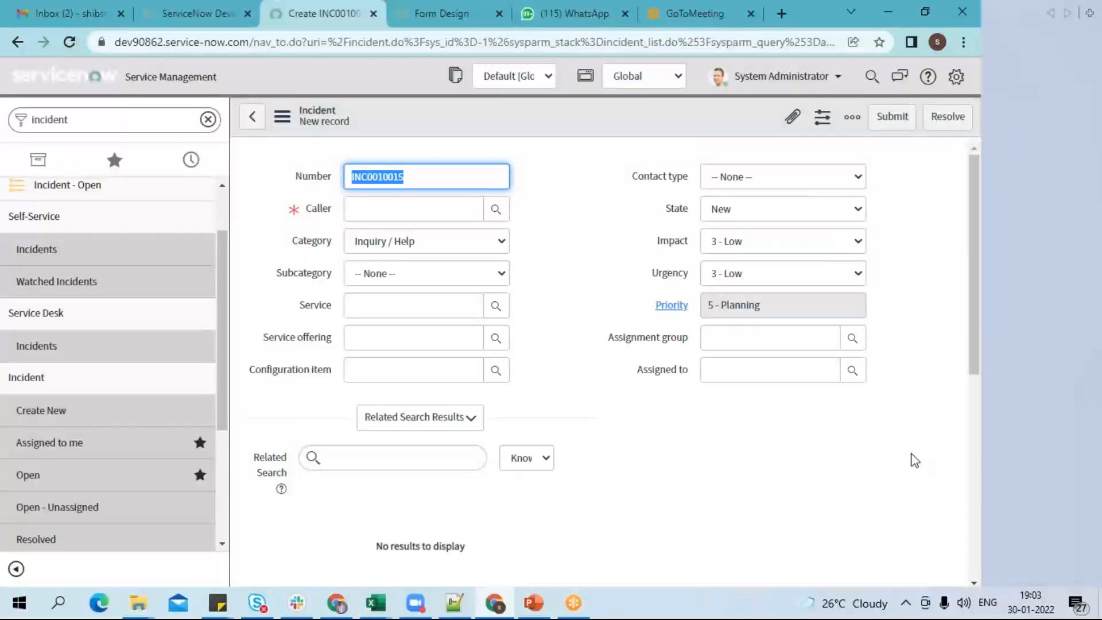
scroll(976, 401, "down", 4)
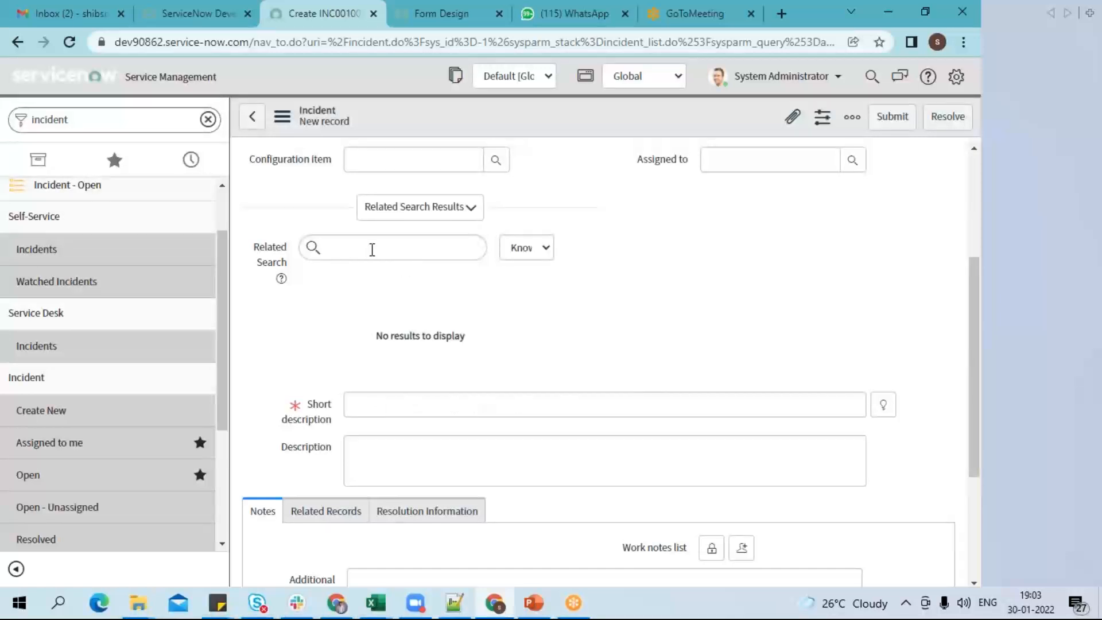
Open Form Layout again, remove Contextual Search Results from the Incident section's selected fields, and save the layout.
right_click(568, 116)
mouse_move(617, 150)
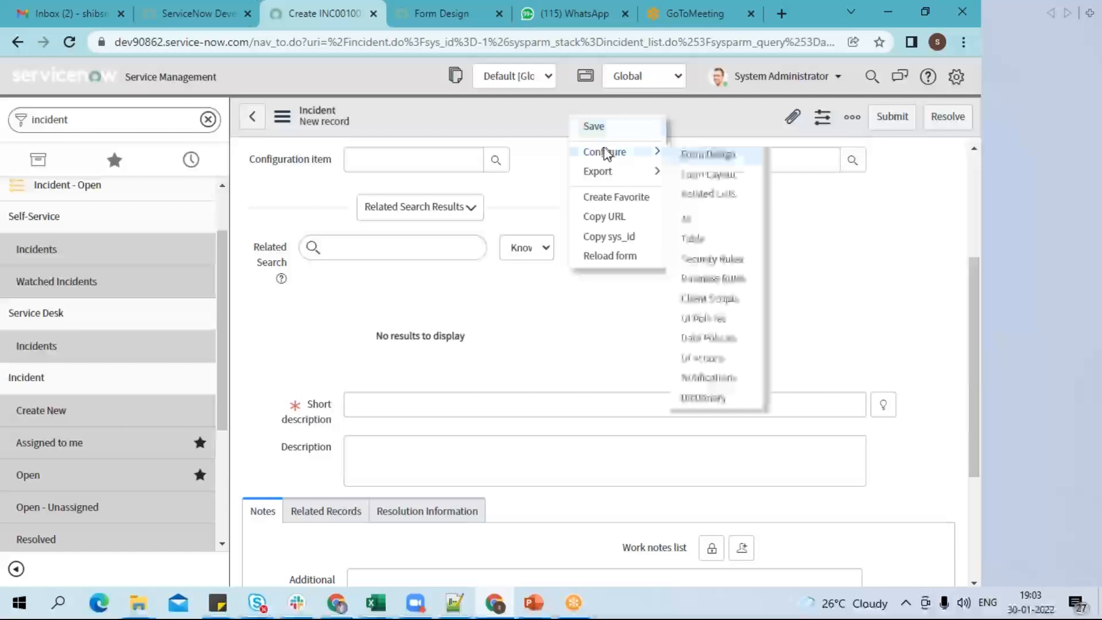
left_click(710, 177)
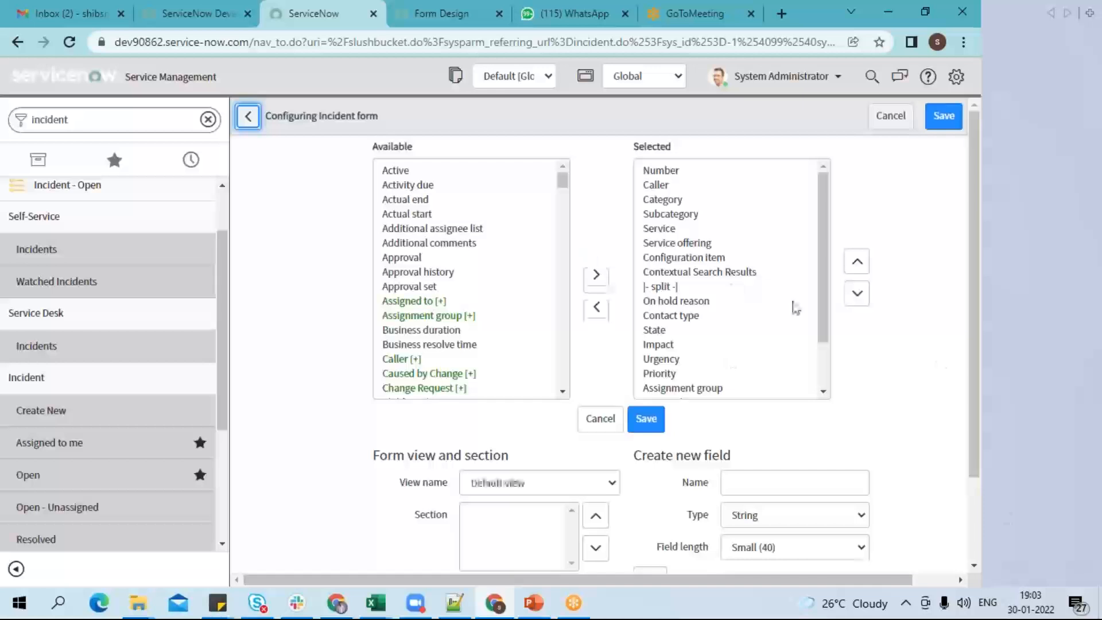
left_click(735, 272)
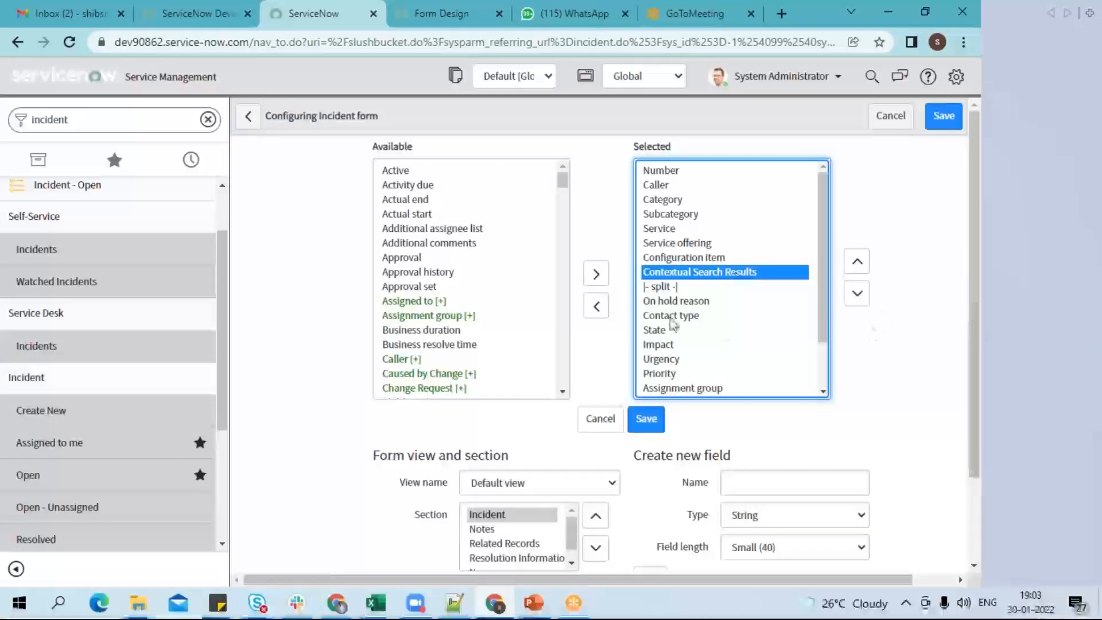
left_click(597, 309)
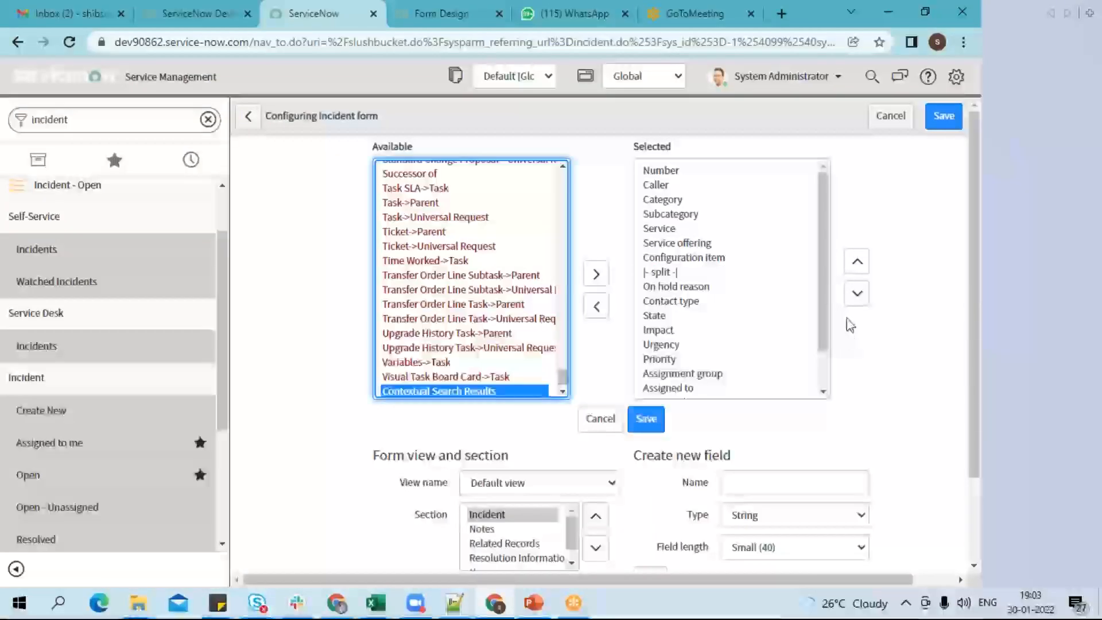
left_click_drag(820, 284, 804, 373)
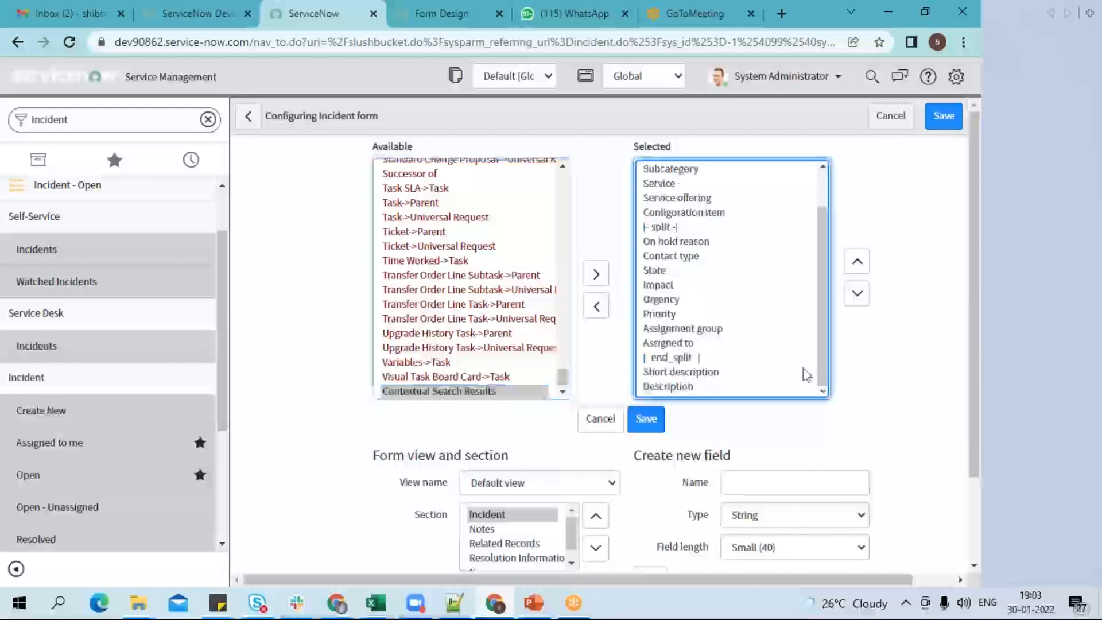
left_click(646, 419)
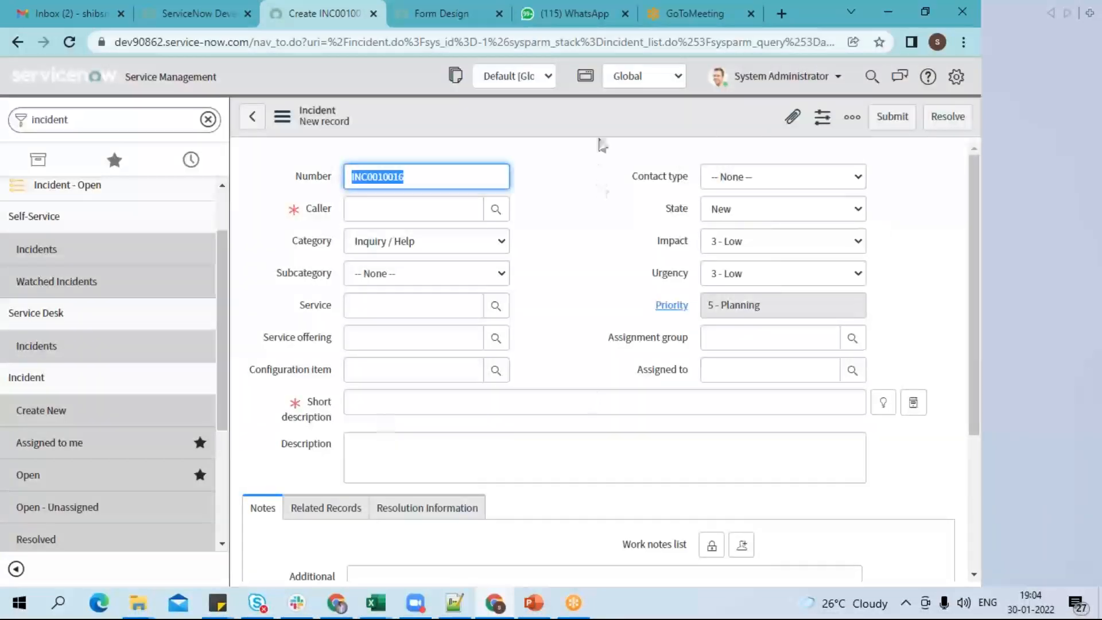
Examine the fields in the incident form's Notes, Related Records and Resolution Information sections.
right_click(633, 117)
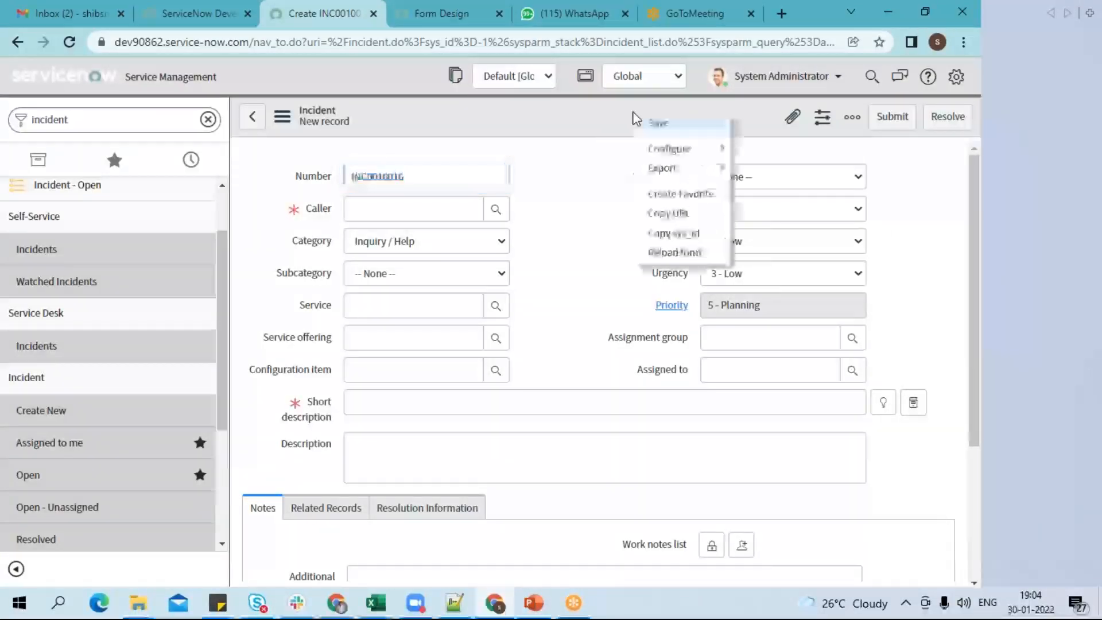
left_click(597, 127)
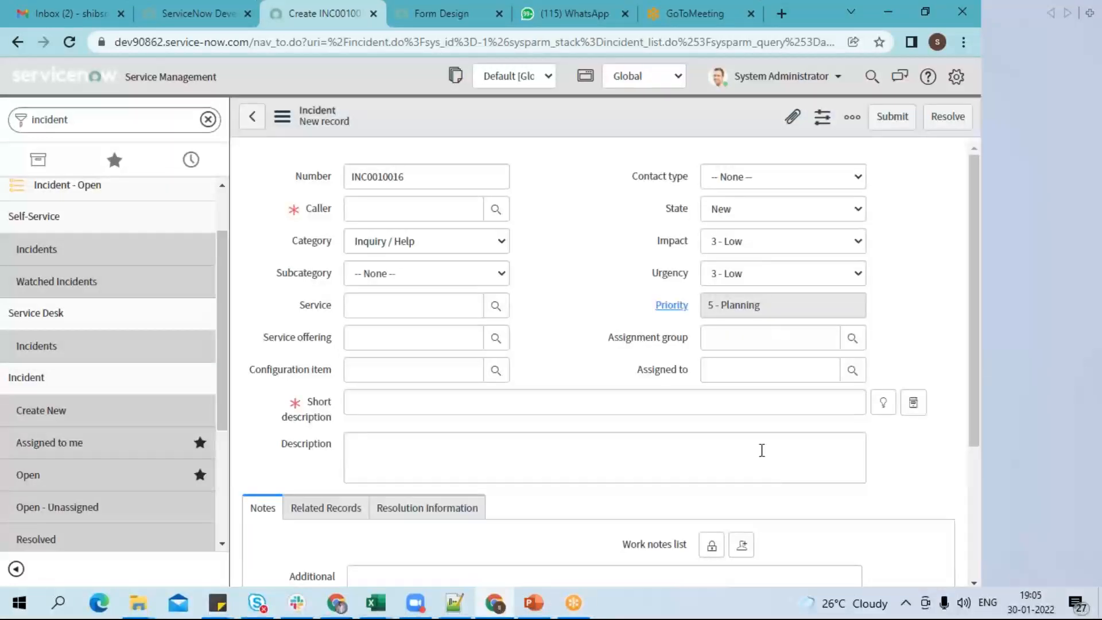
scroll(979, 315, "down", 3)
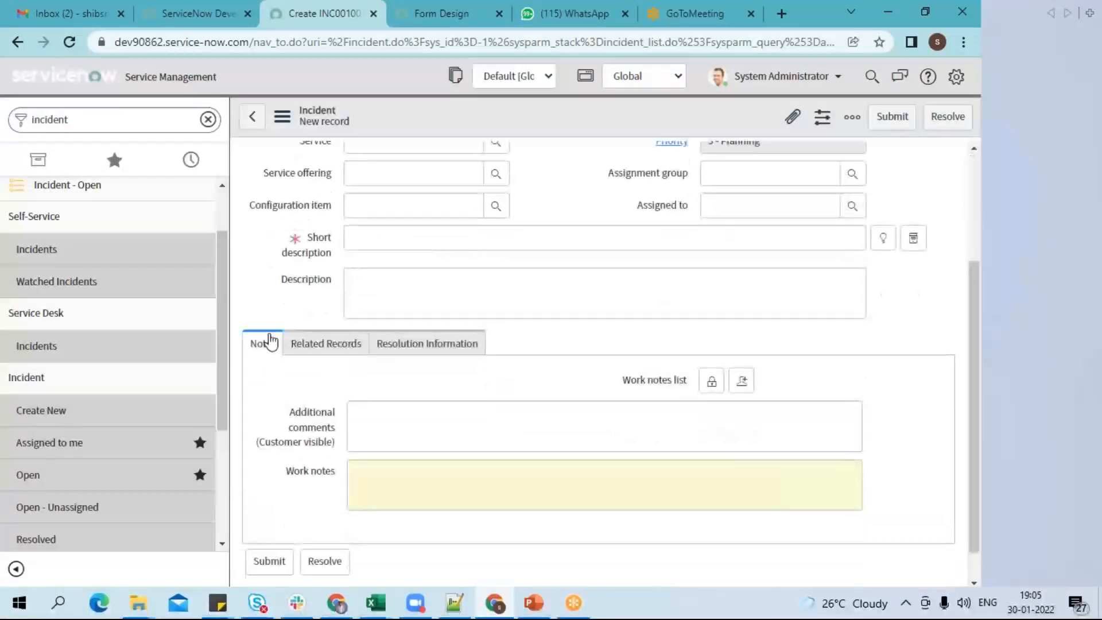
left_click(319, 348)
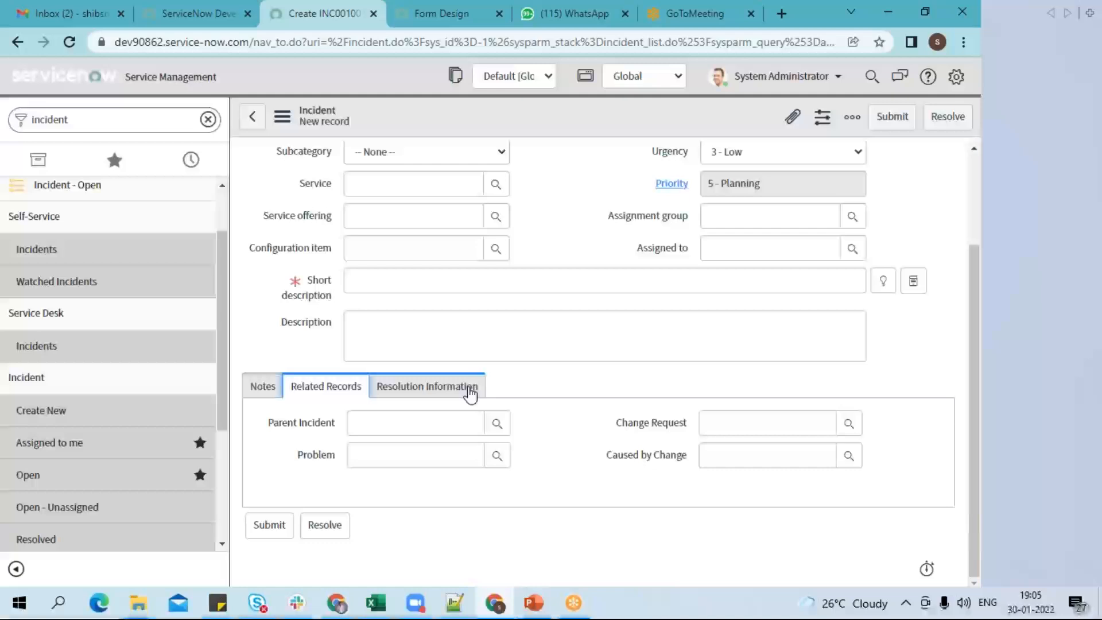
left_click(263, 387)
left_click(310, 388)
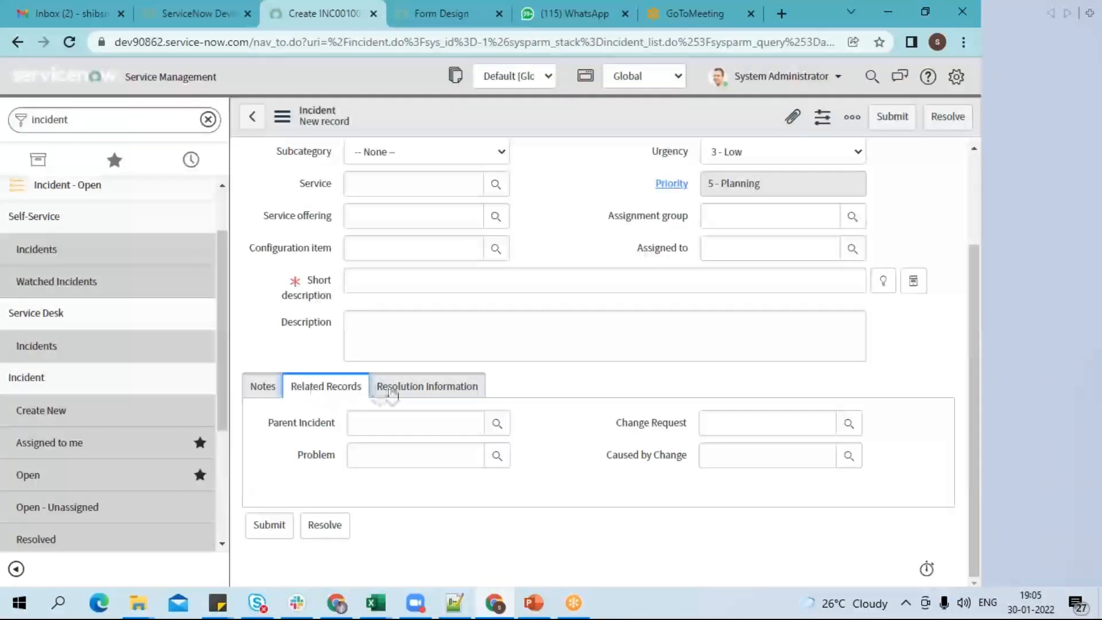
left_click(422, 390)
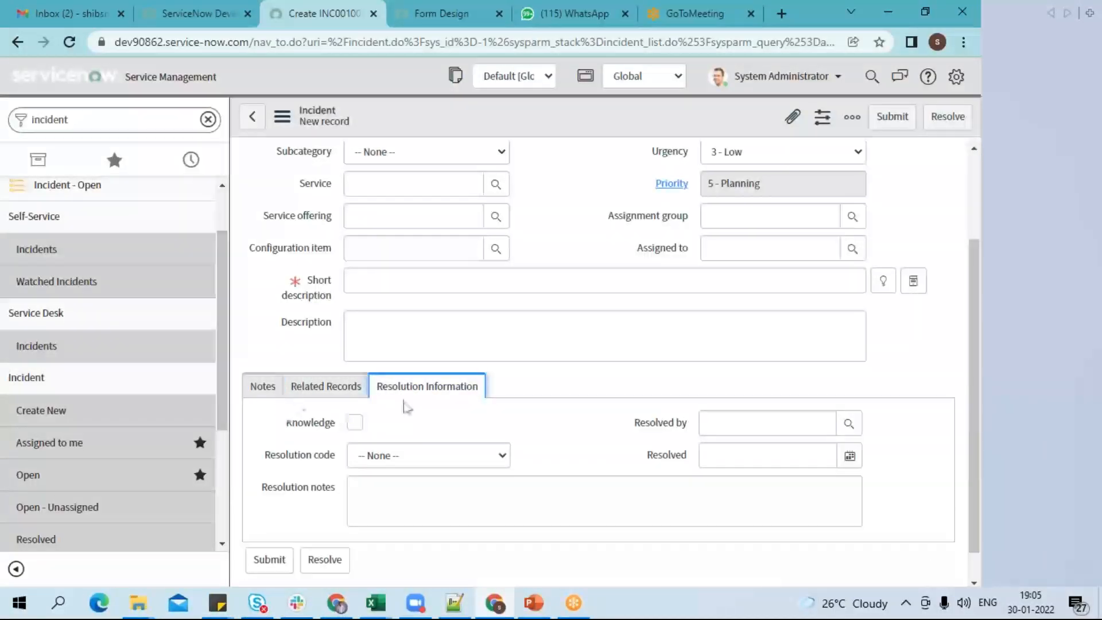
Open Form Layout for the incident form and switch to the Resolution Information section.
right_click(595, 128)
mouse_move(632, 158)
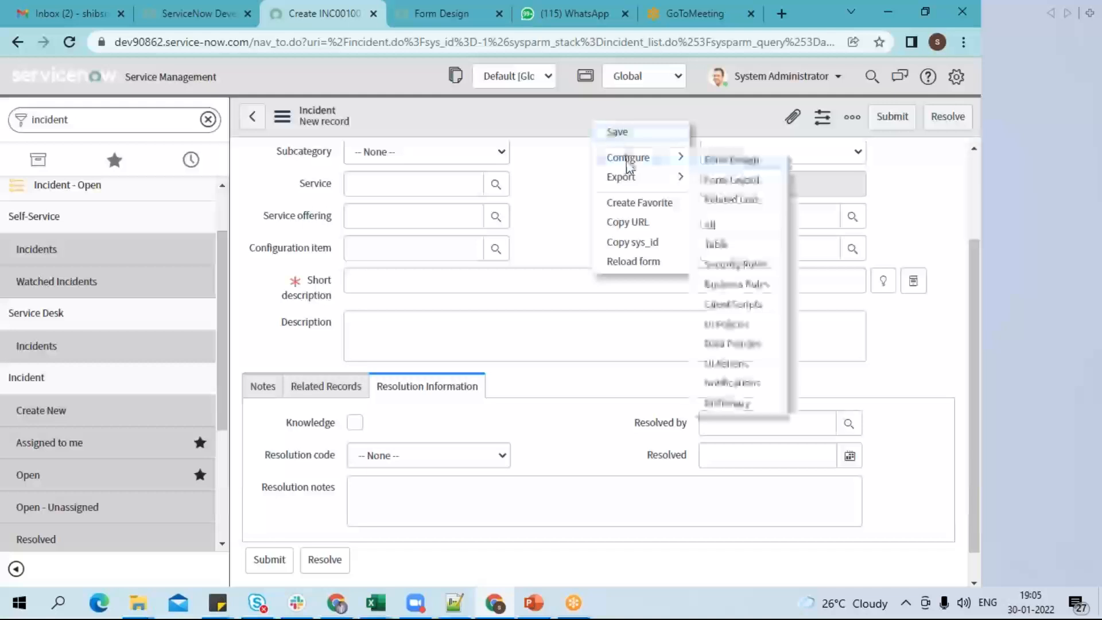
left_click(743, 181)
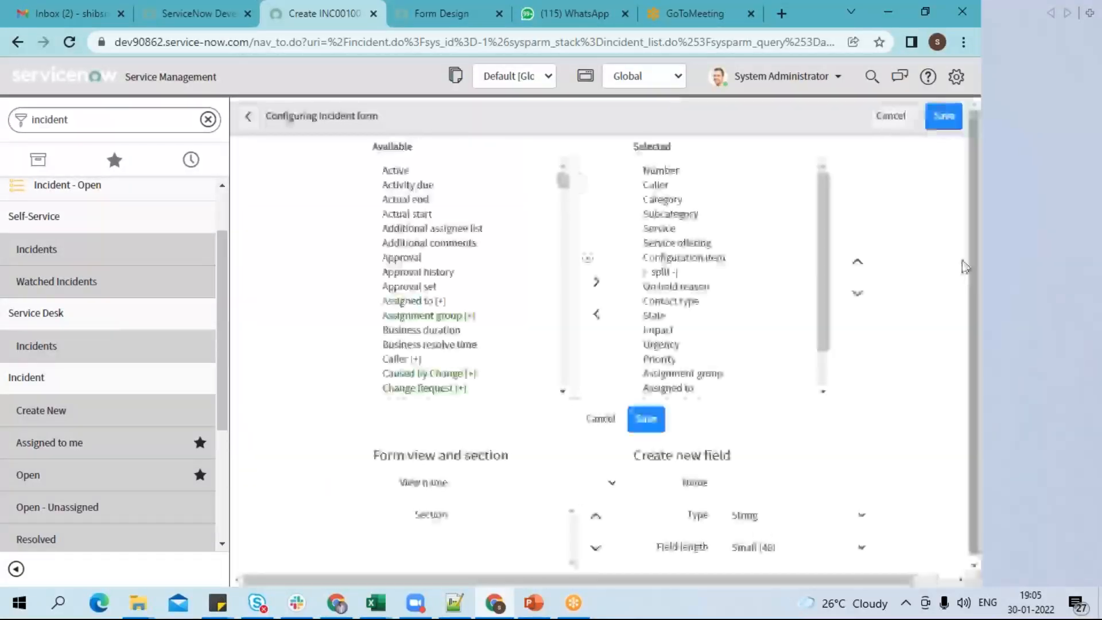
scroll(963, 379, "down", 2)
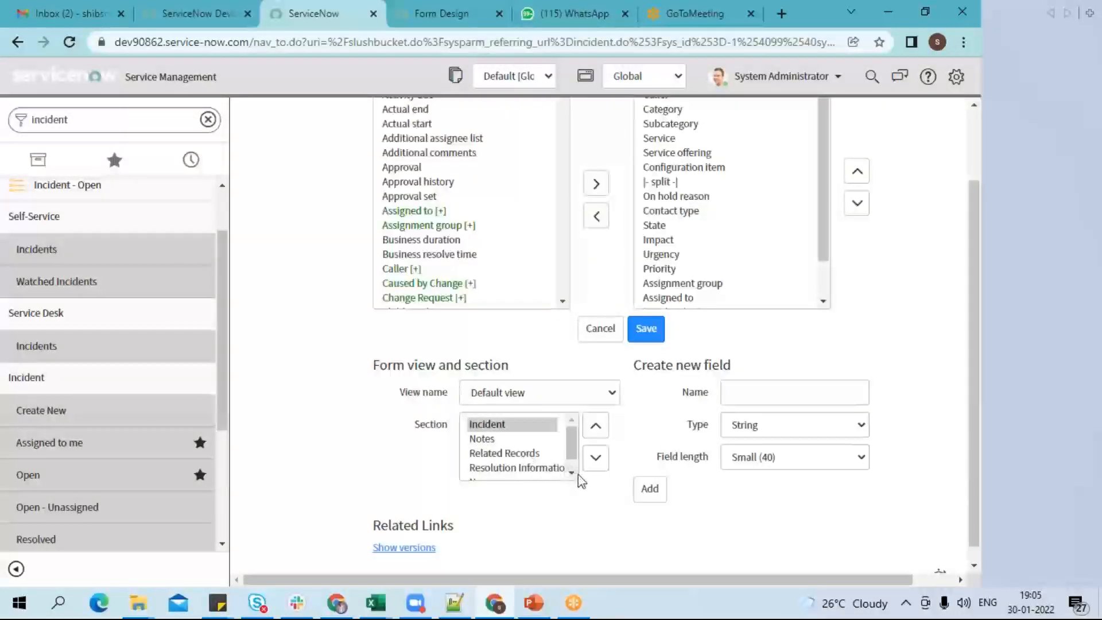
scroll(577, 475, "down", 1)
left_click(529, 454)
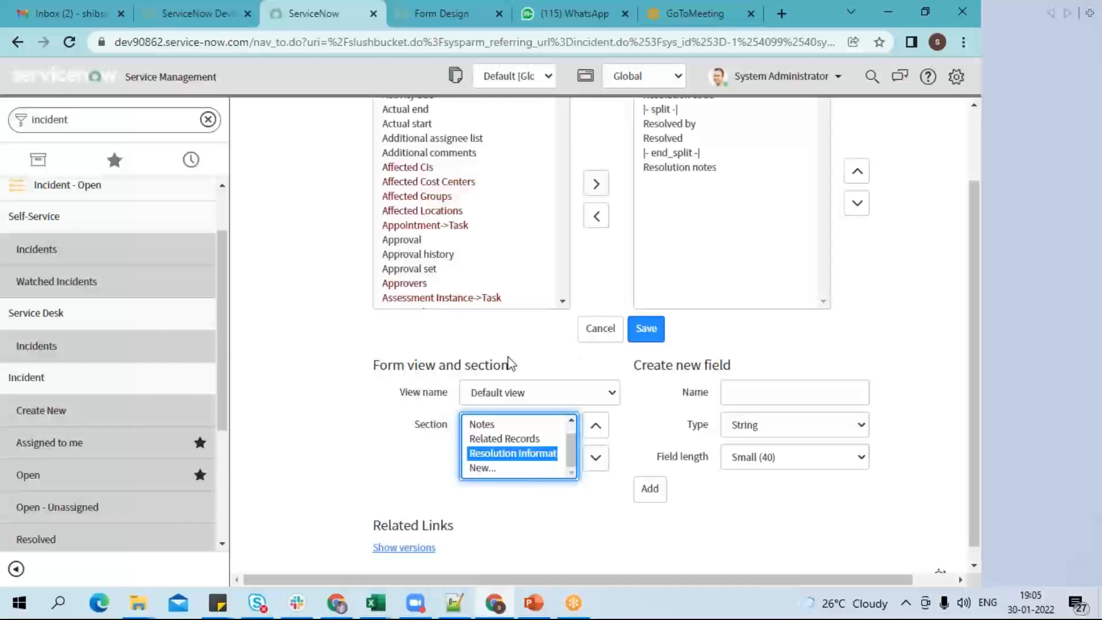
Create a new form section captioned Test in the incident form's Default view.
left_click(488, 468)
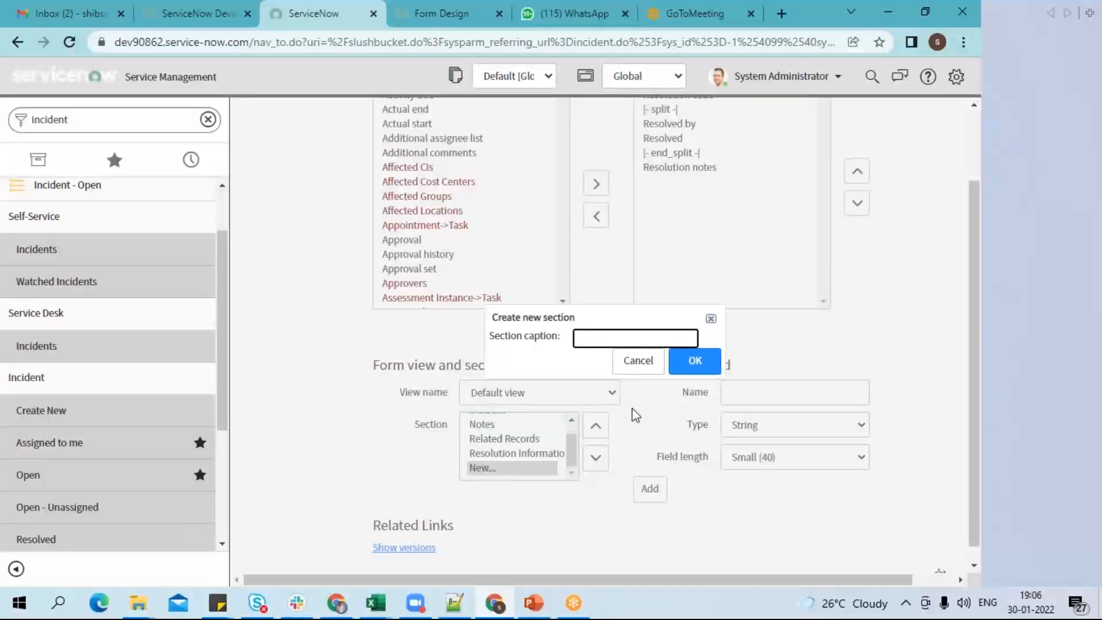
type("Test")
left_click(703, 370)
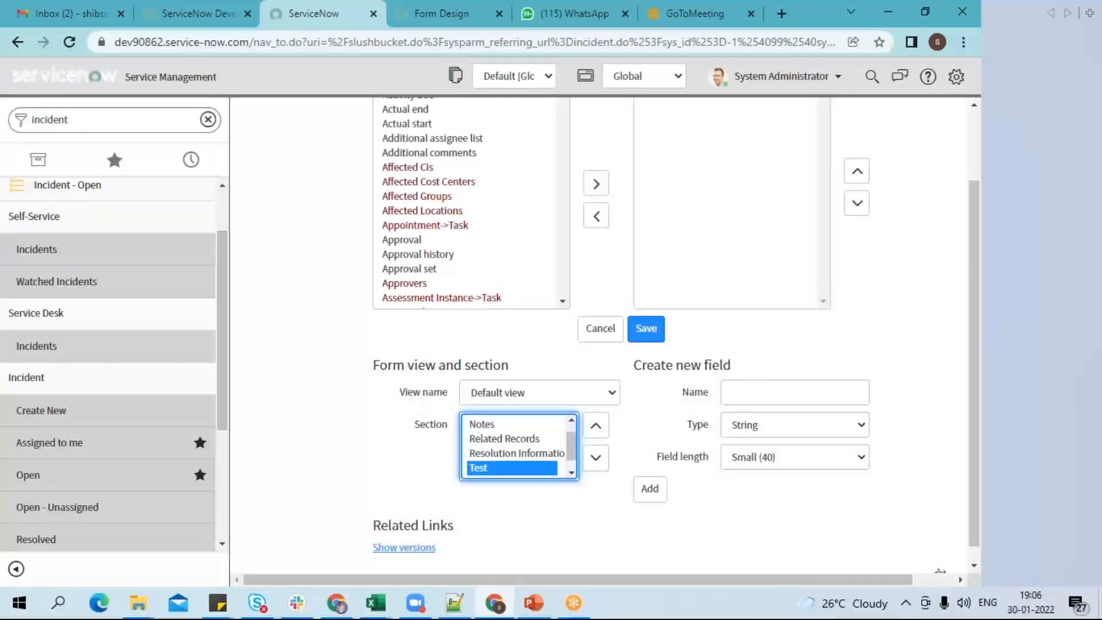
Add a new String field named Test Class ID with Medium (100) length to the Test section.
scroll(974, 299, "up", 2)
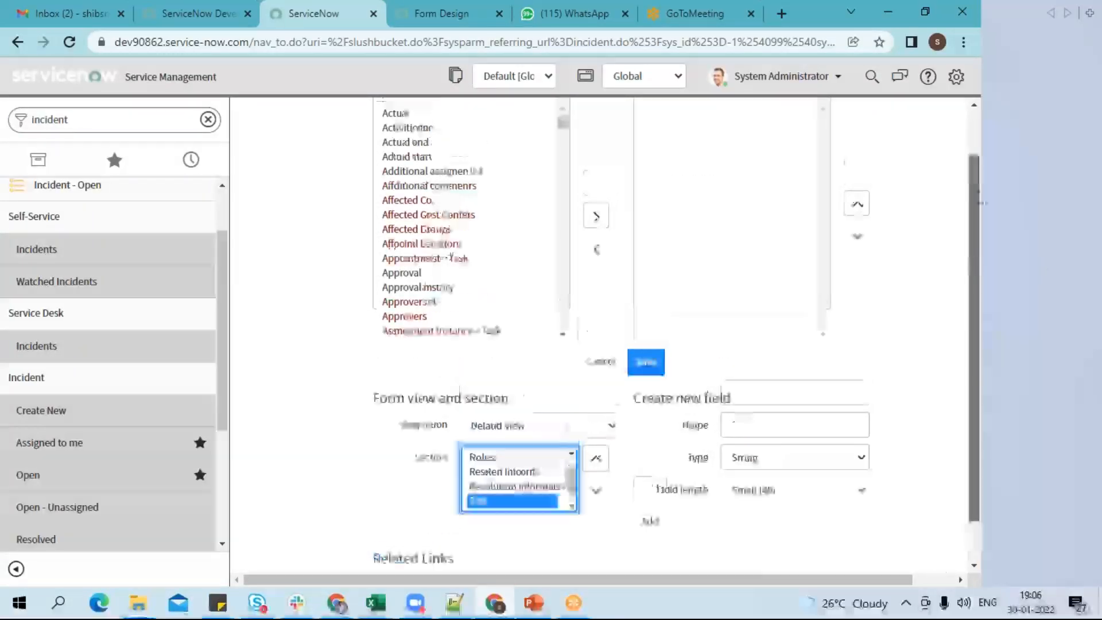
left_click(787, 482)
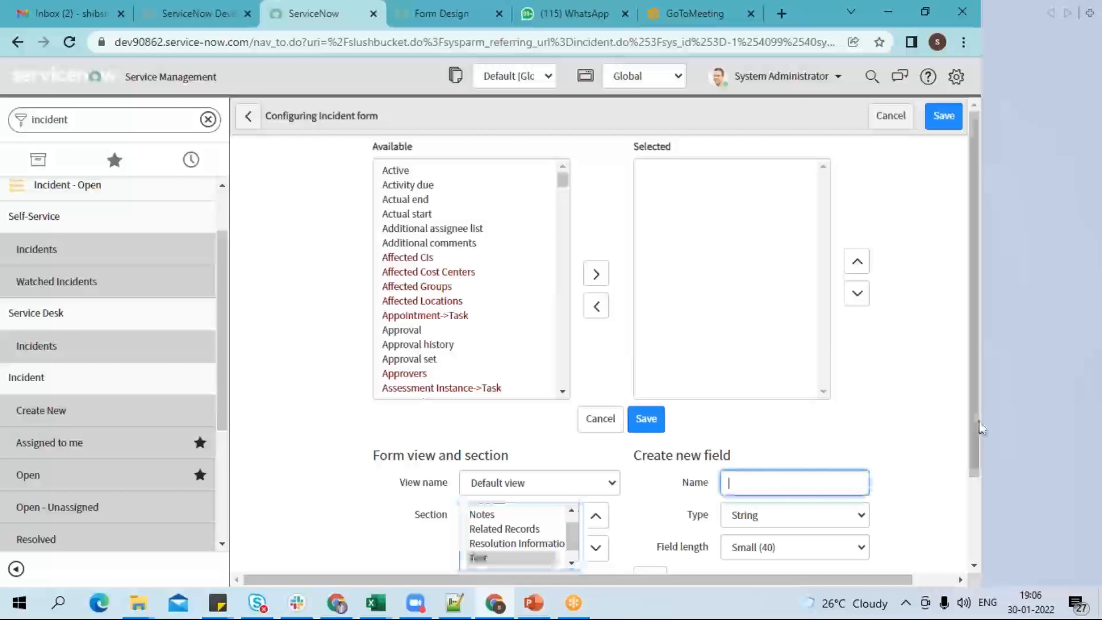
scroll(864, 447, "down", 1)
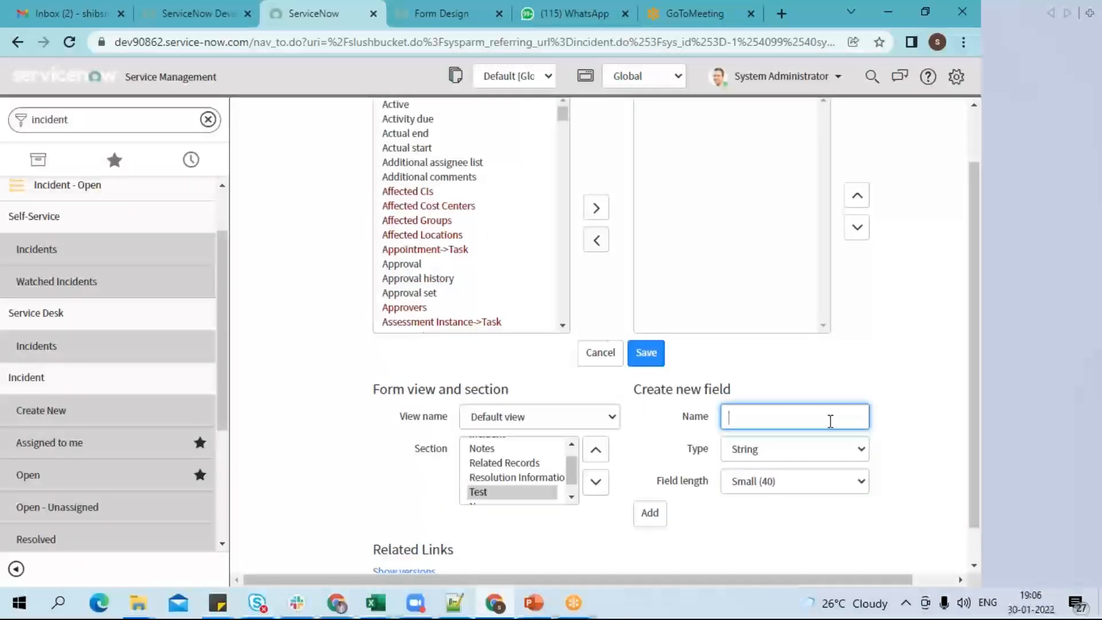
type("Test")
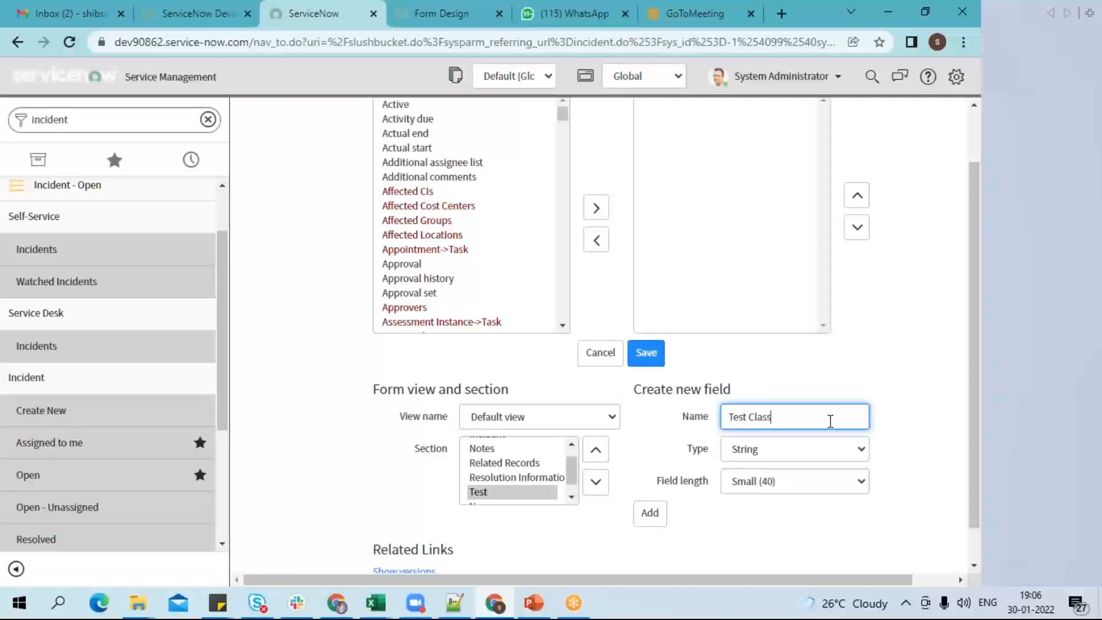
type("Class ID")
left_click(650, 512)
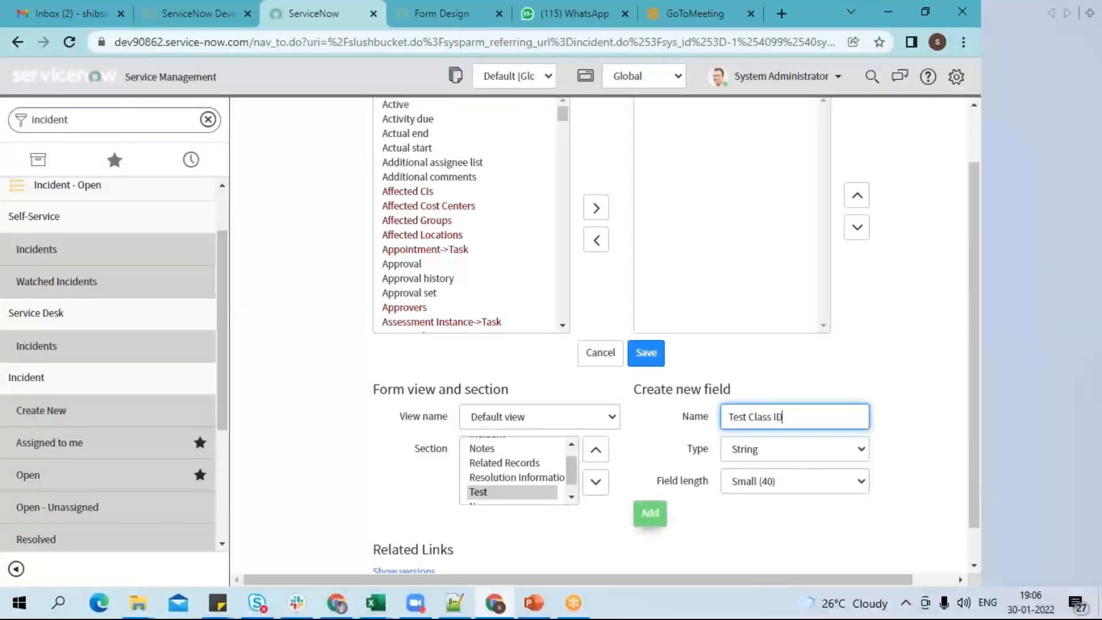
left_click(791, 480)
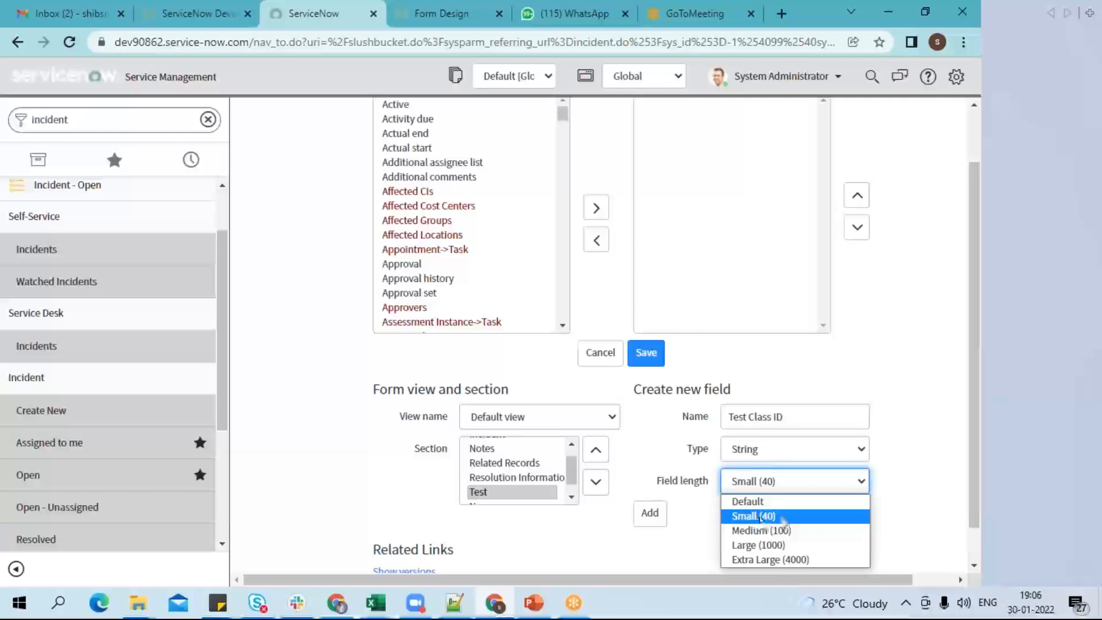
left_click(769, 530)
left_click(781, 481)
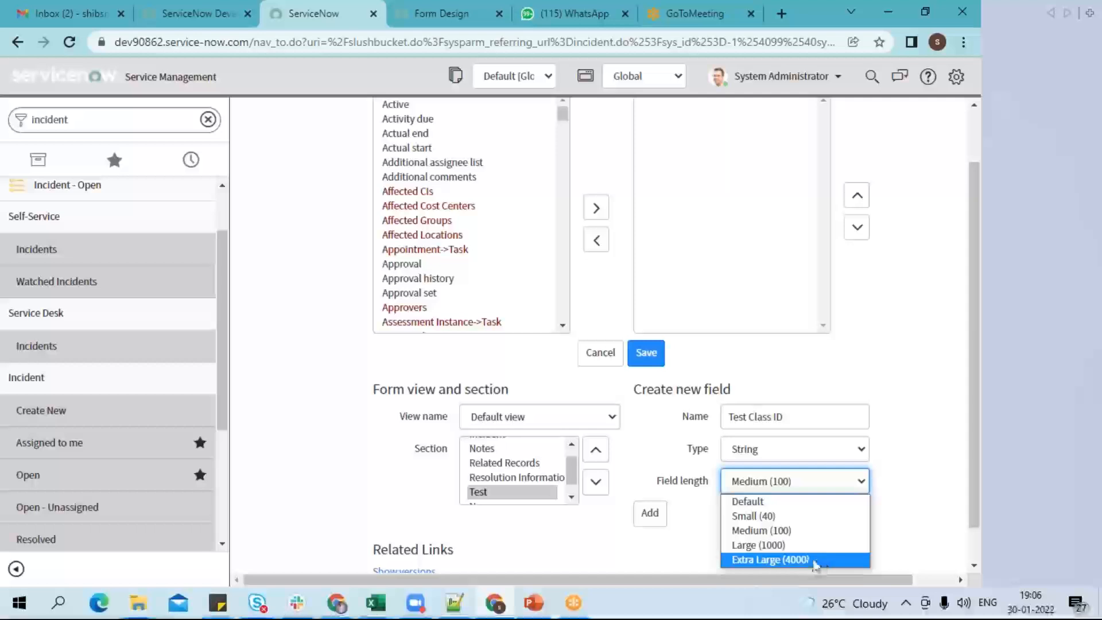
left_click(791, 536)
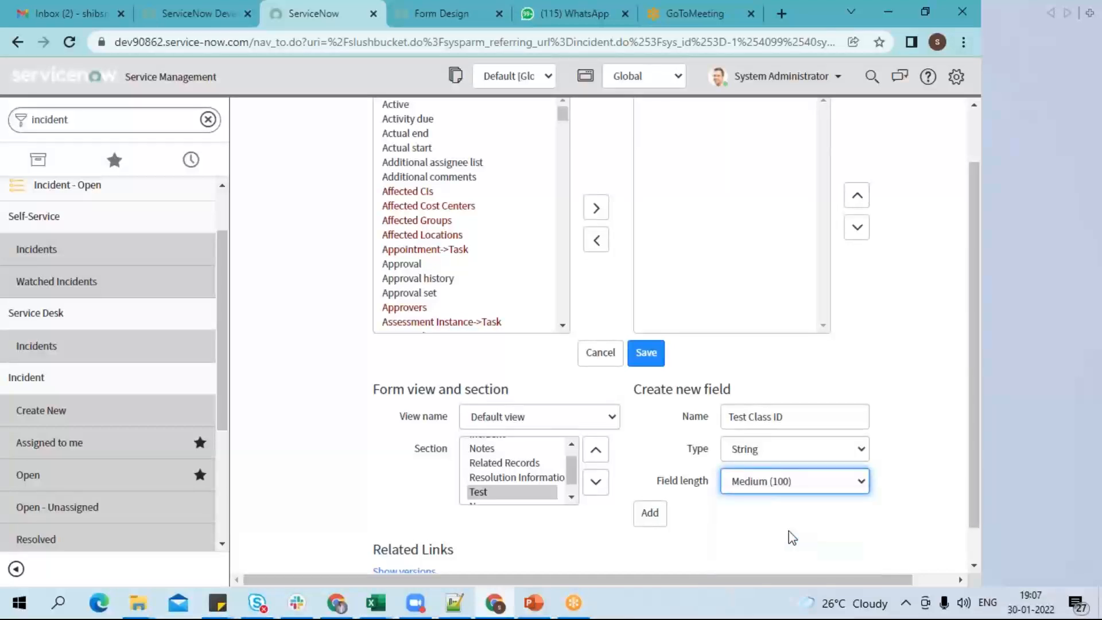
left_click(660, 522)
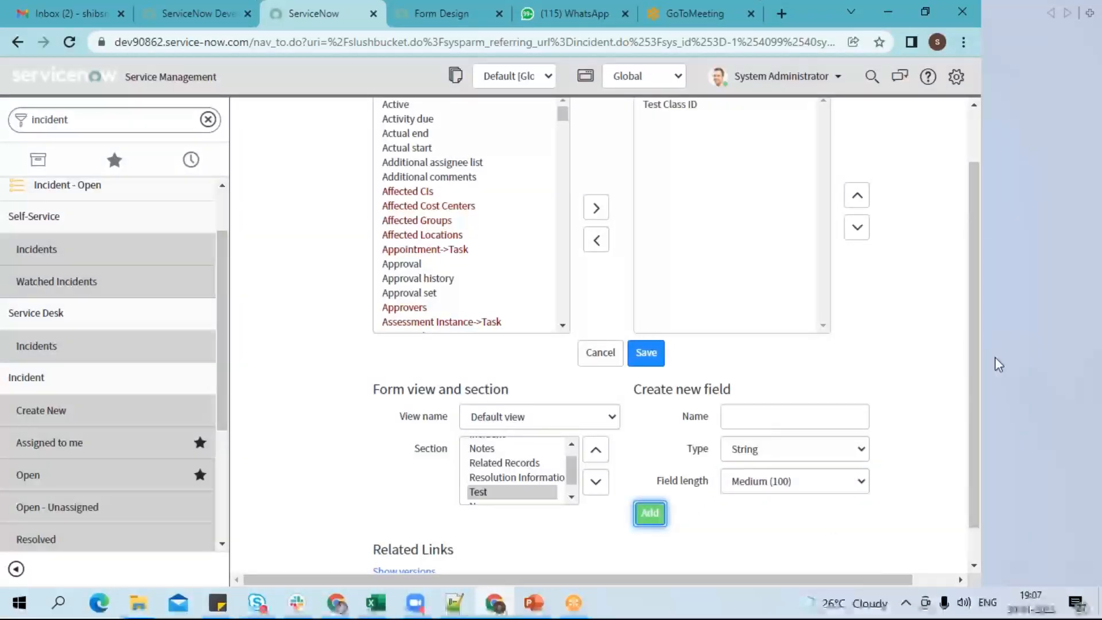
Save the form layout and set Test Class ID to 4 in the new incident's Test section.
left_click(664, 358)
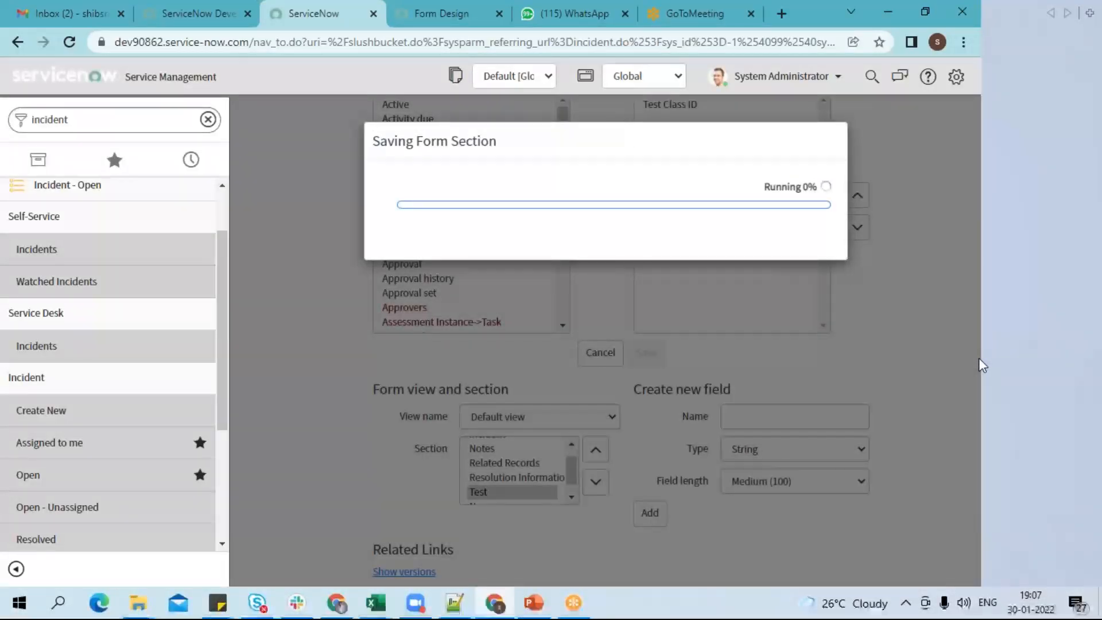
left_click(817, 278)
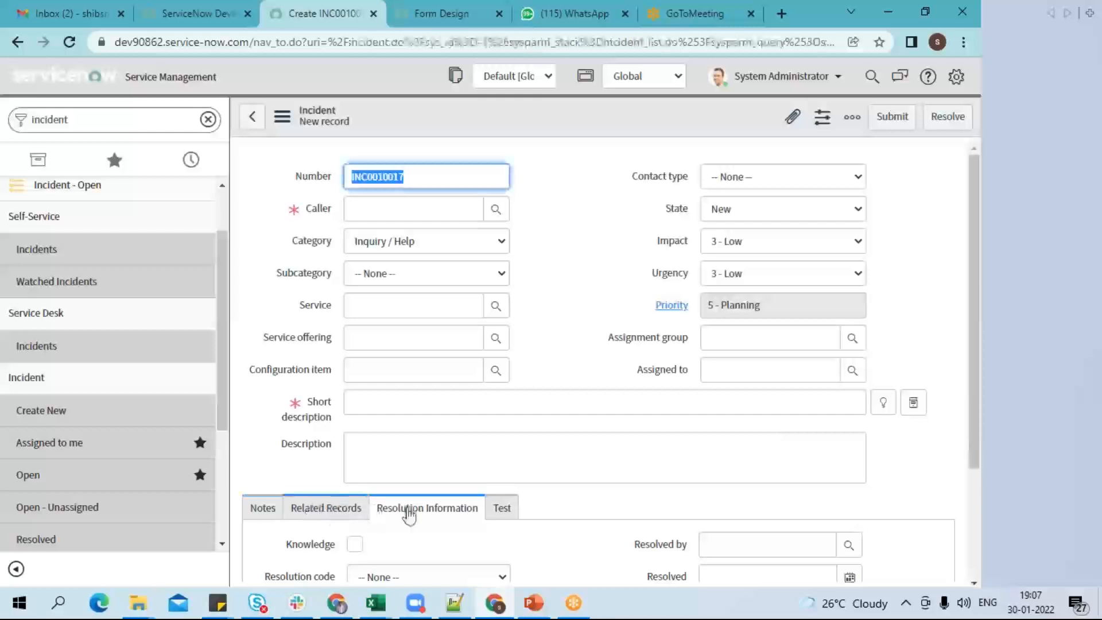
left_click(503, 514)
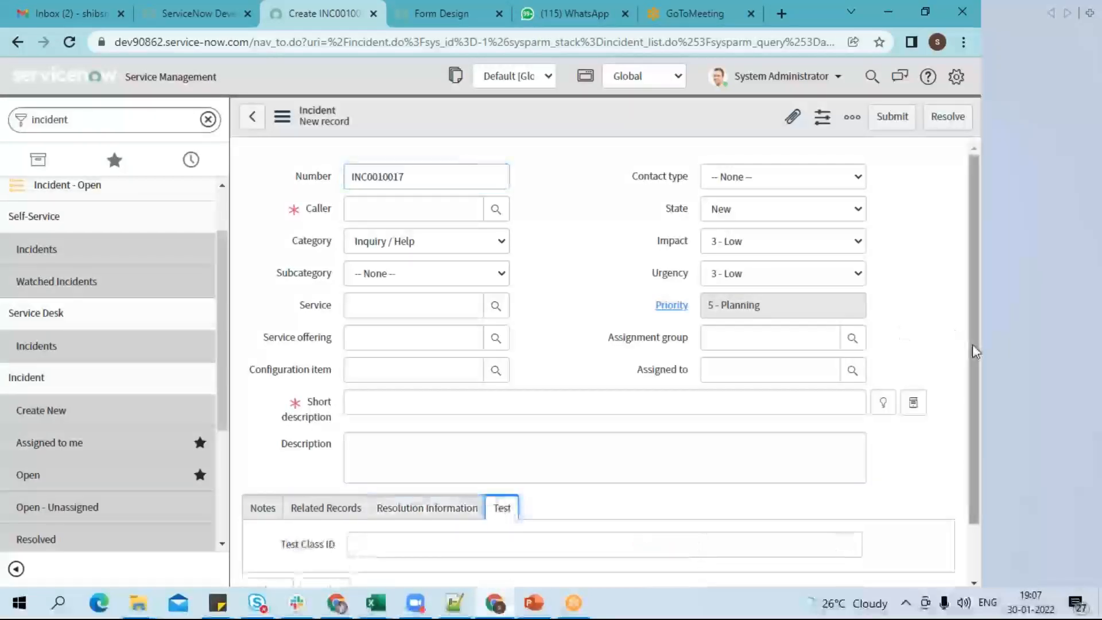
scroll(526, 473, "down", 1)
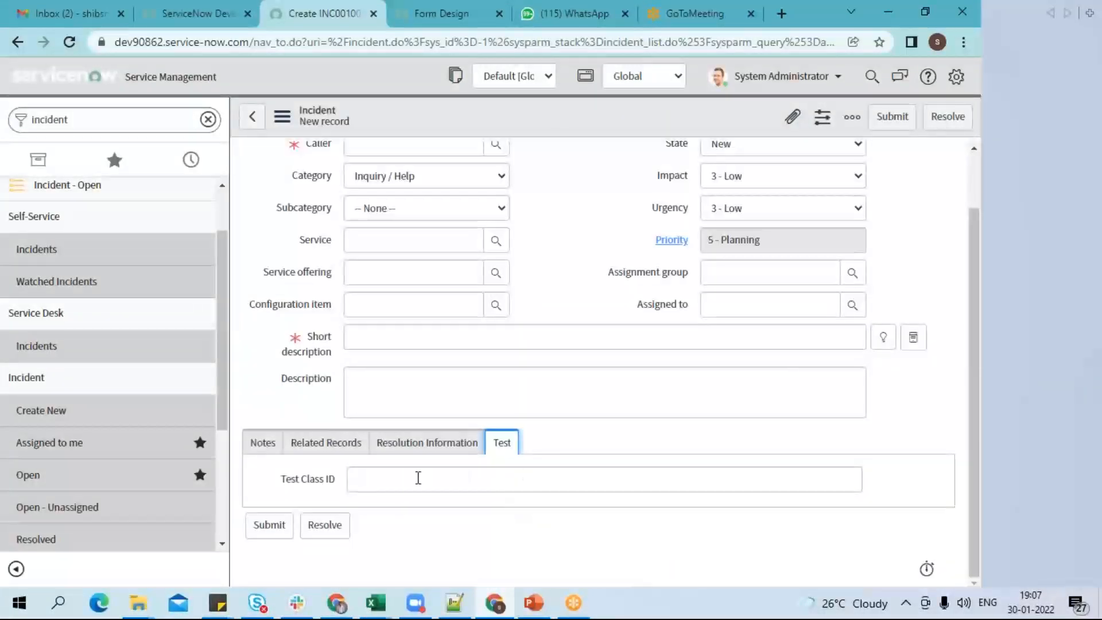
left_click(493, 483)
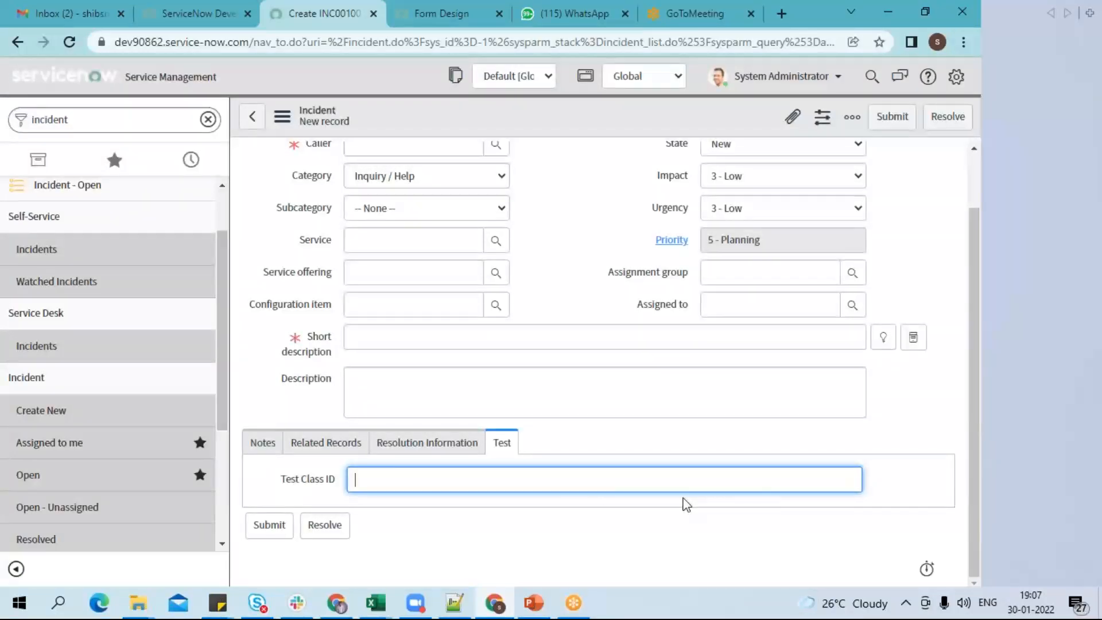
type("4")
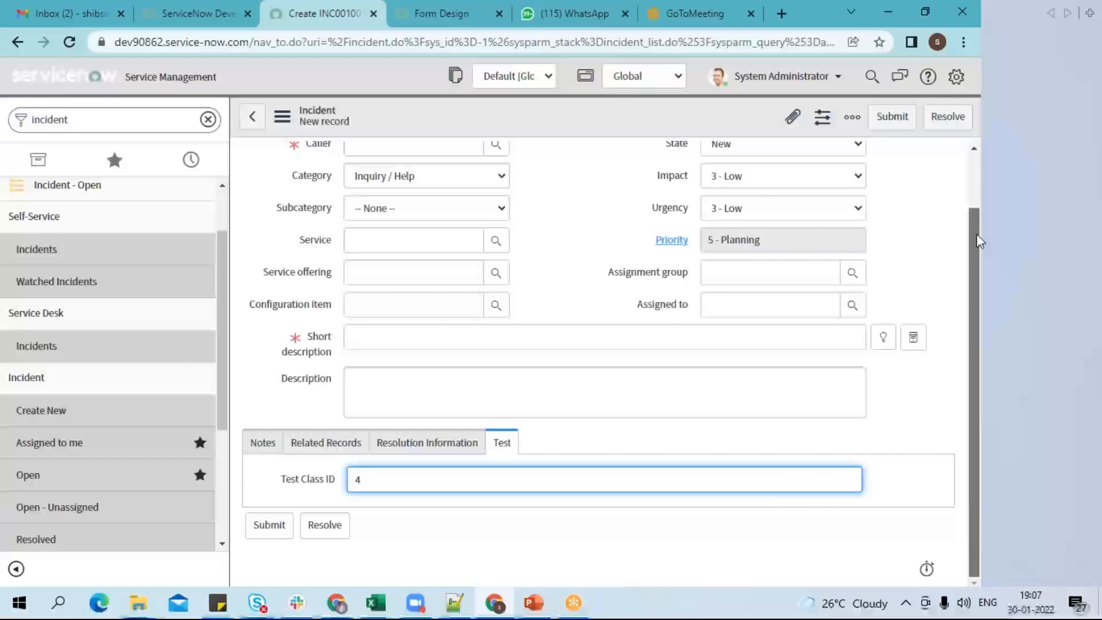
Choose the second user in the lookup list as caller, and set Category to Software and Subcategory to Email.
left_click_drag(976, 233, 983, 164)
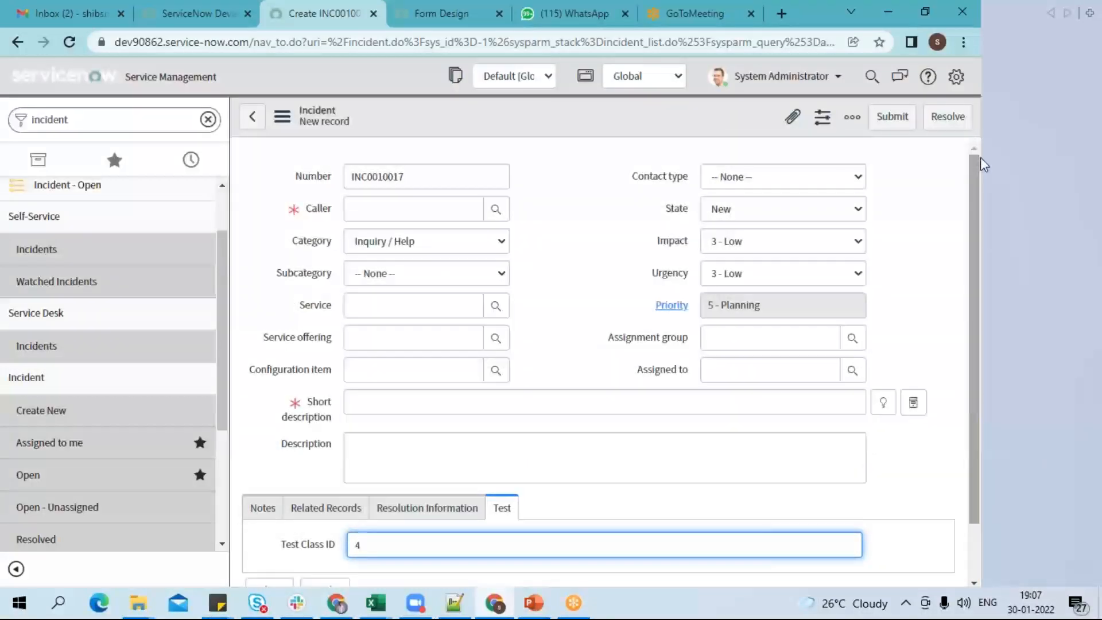
left_click(457, 217)
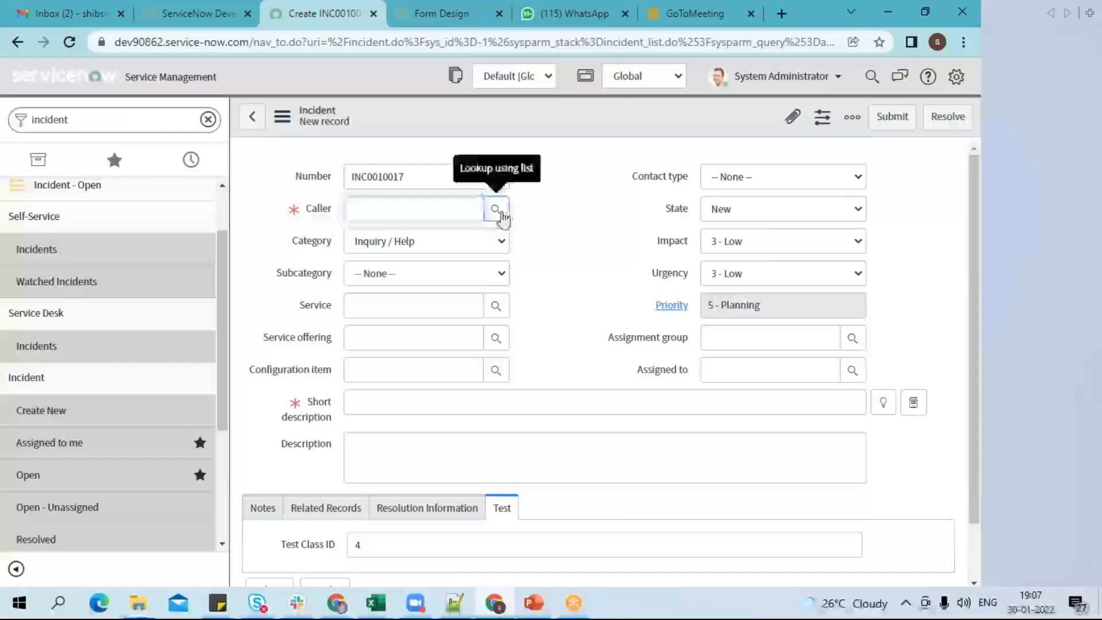
left_click(495, 209)
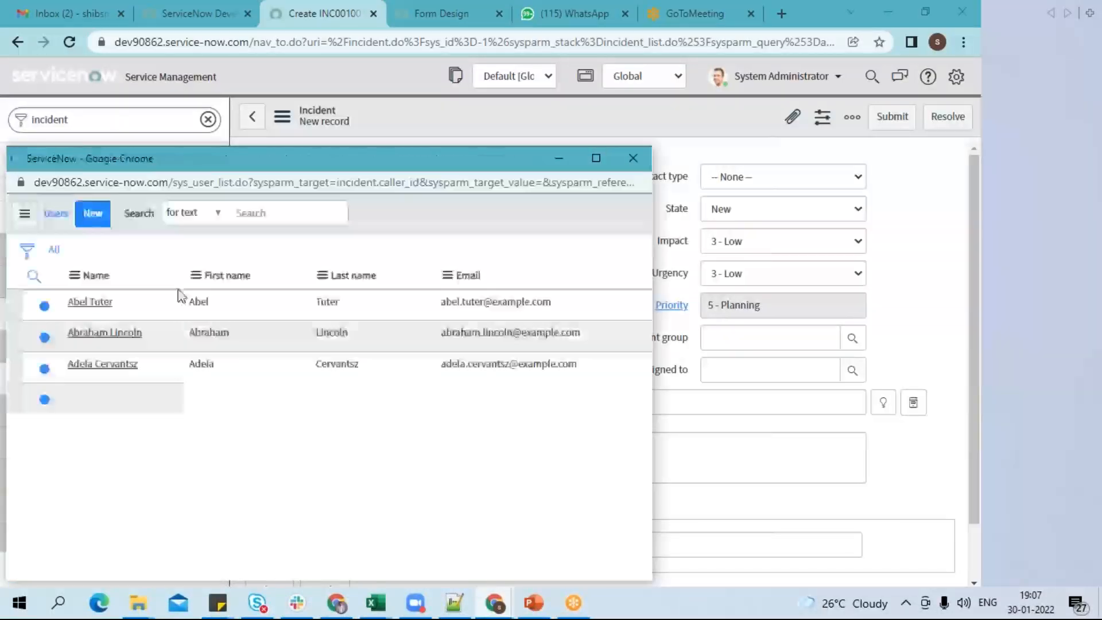
left_click(99, 339)
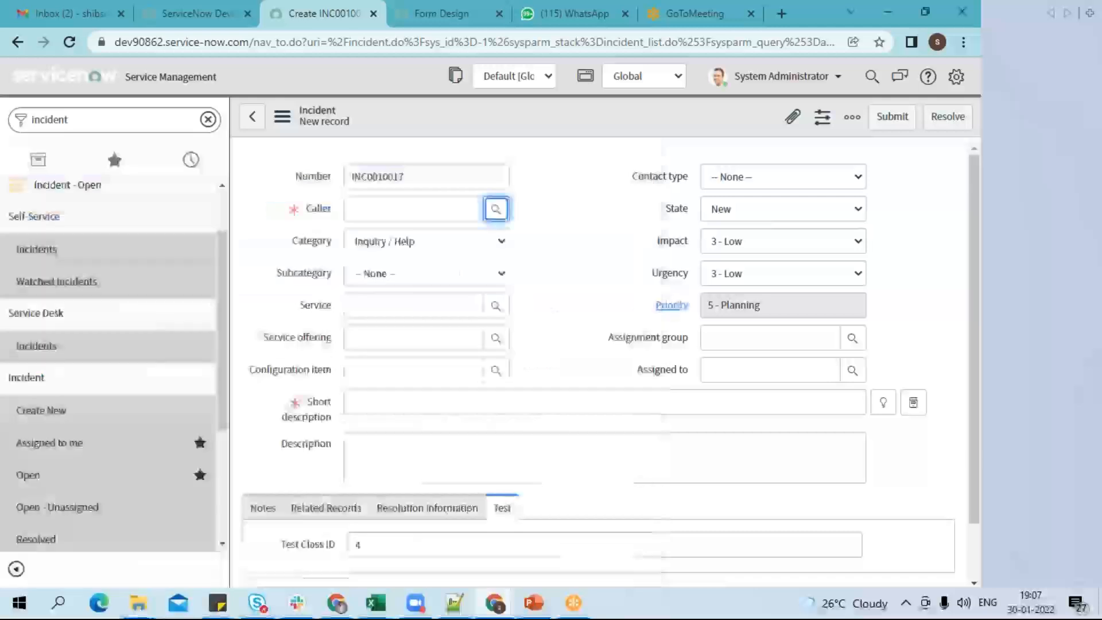
left_click(395, 248)
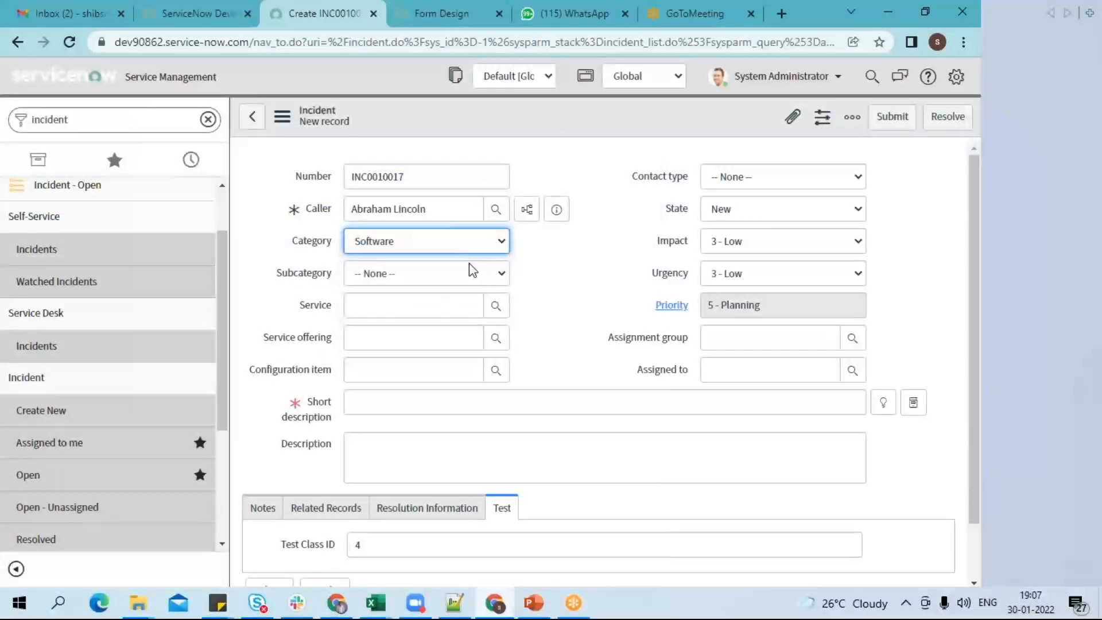
left_click(470, 274)
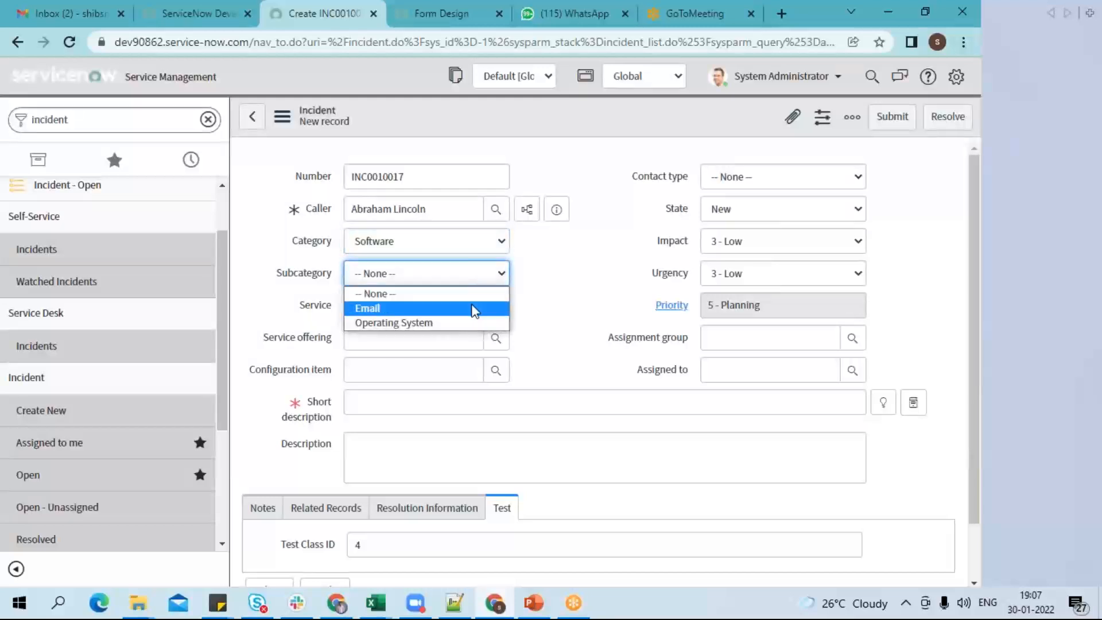
left_click(474, 306)
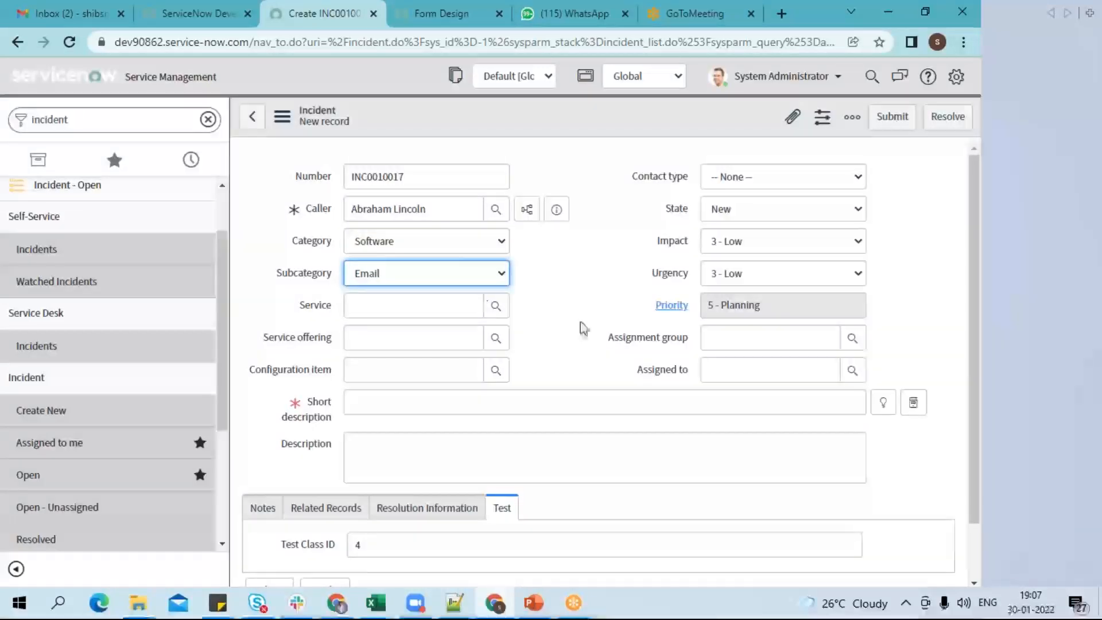
Set the Configuration item to Email and enter "test" as both the Short description and the Description.
left_click(463, 377)
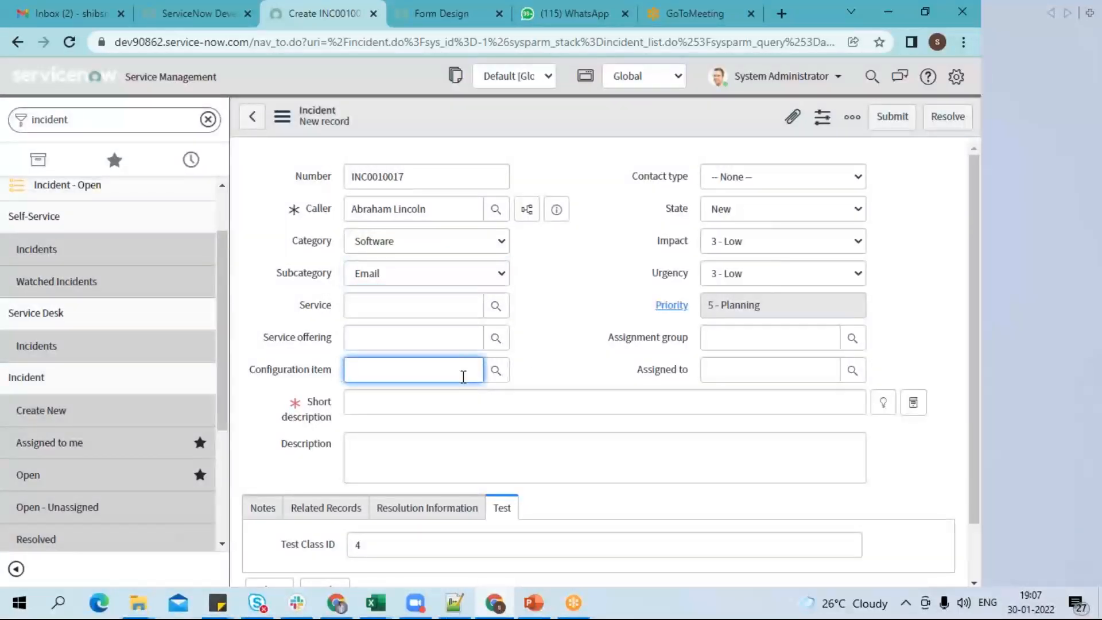
type("email")
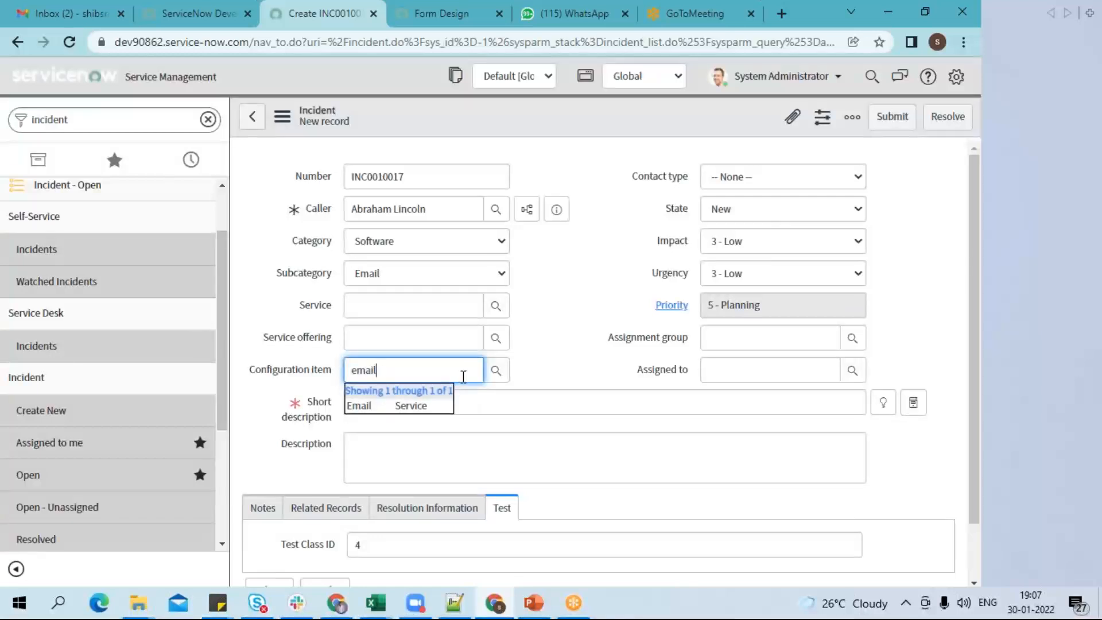
left_click(412, 405)
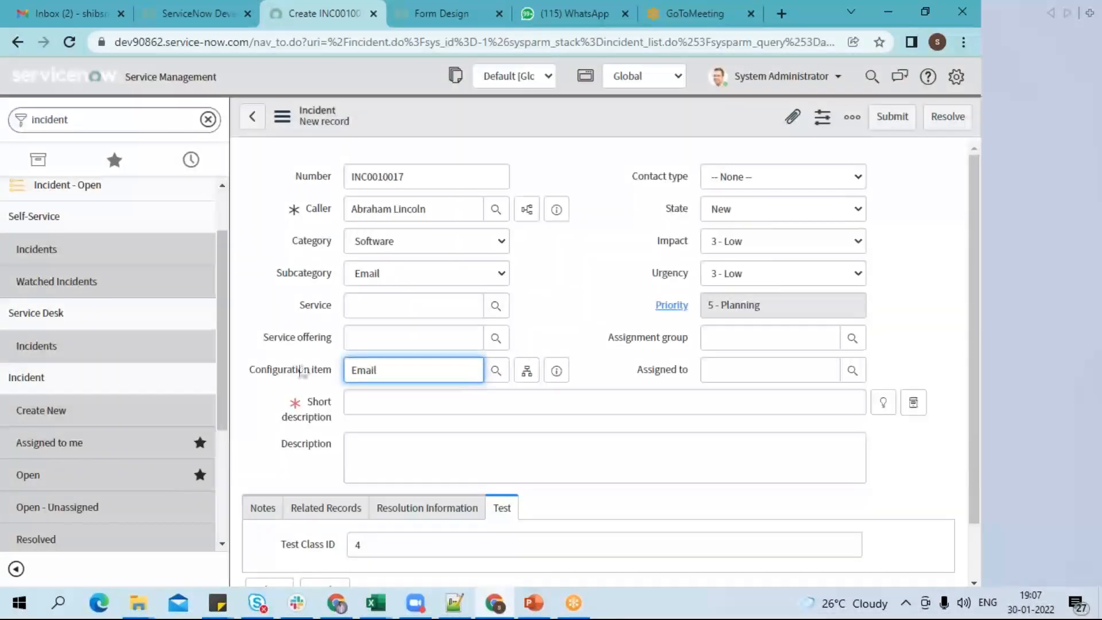
left_click(432, 410)
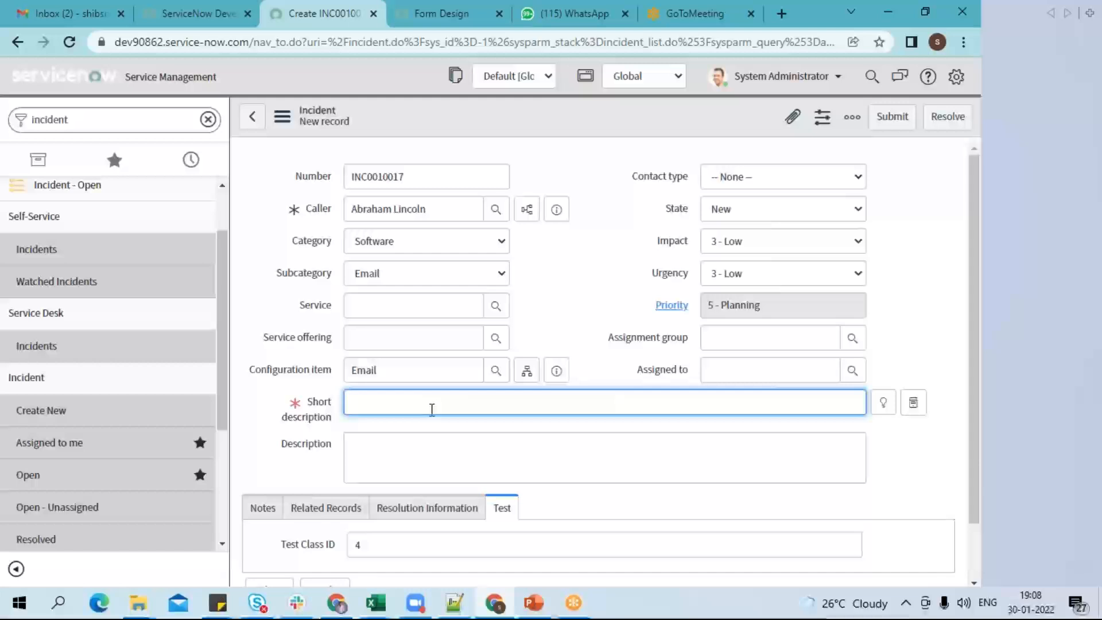
type("test")
left_click(421, 445)
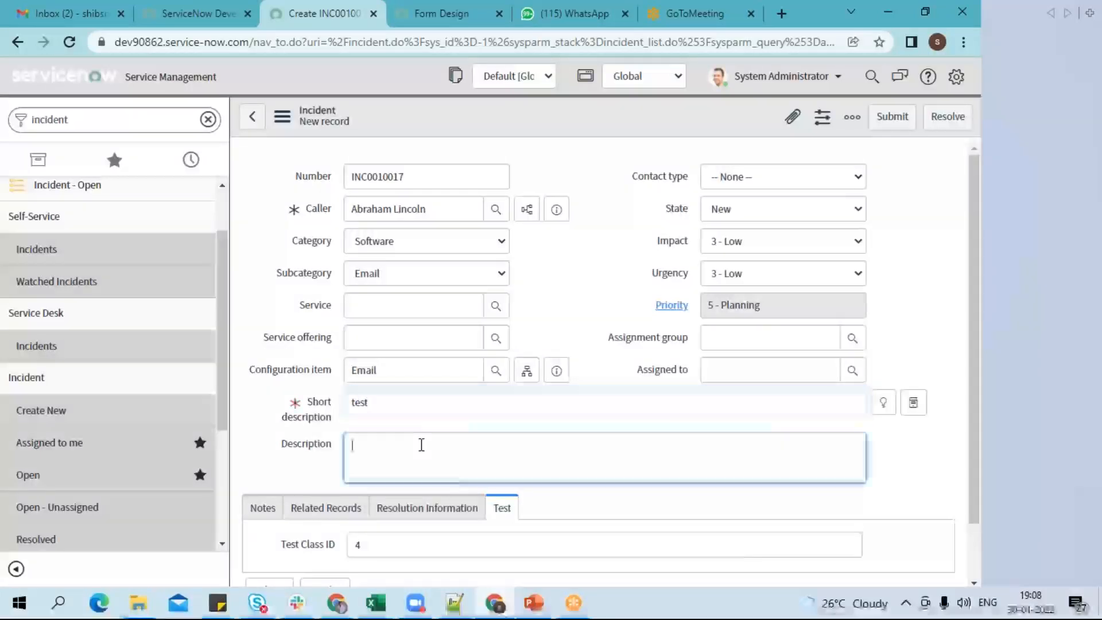
type("test")
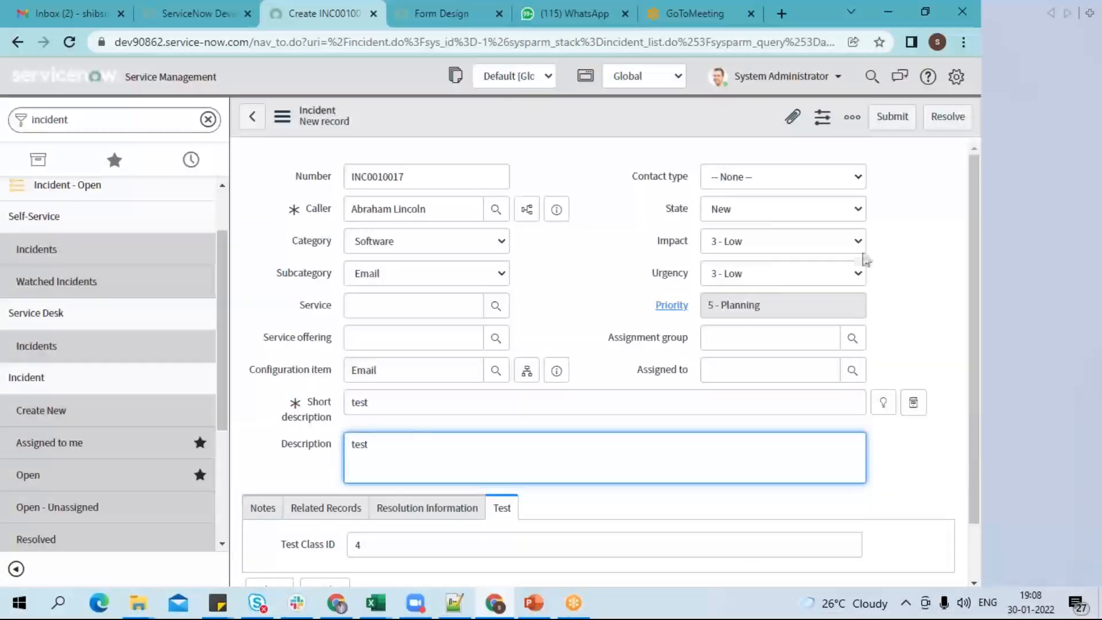
Set the Contact type to Phone and save the new incident record without leaving the form.
left_click(763, 190)
left_click(760, 193)
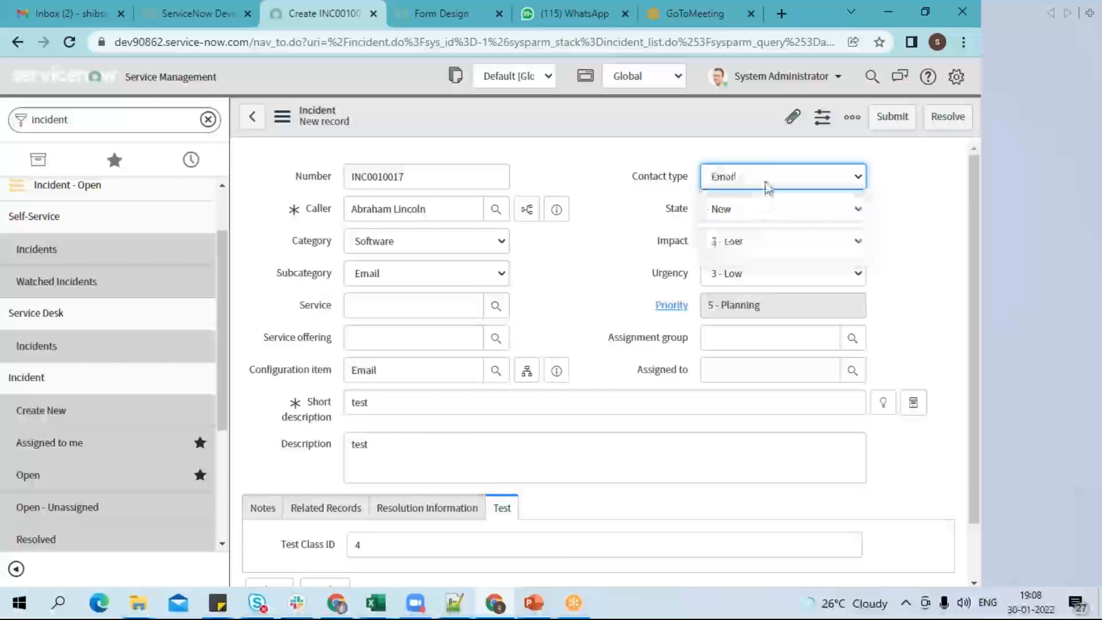
left_click(767, 188)
left_click(804, 222)
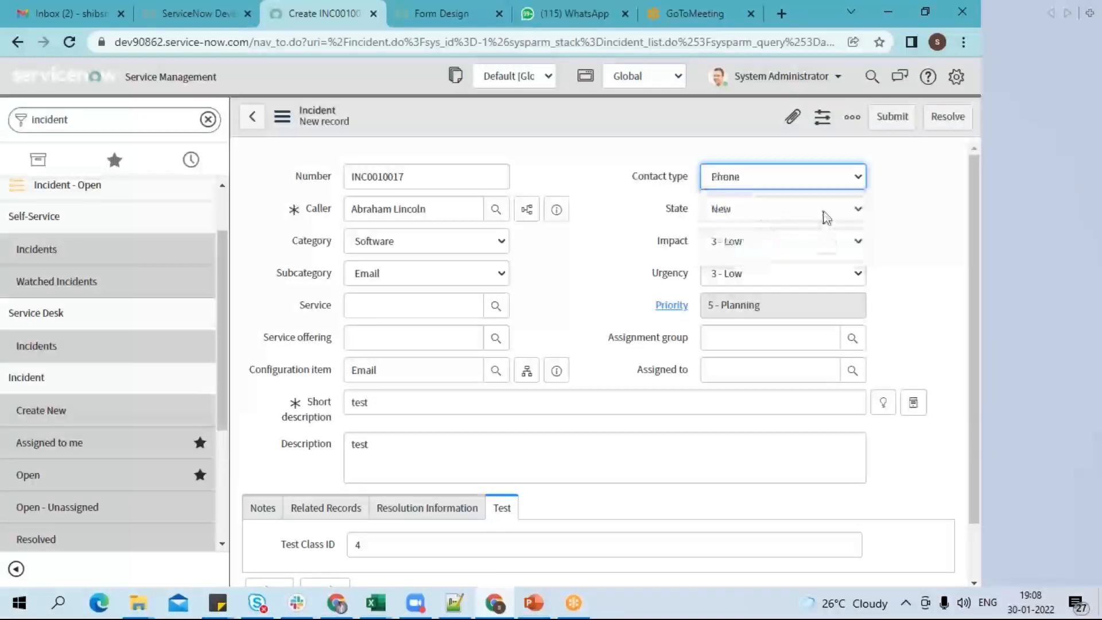
left_click(826, 218)
left_click(895, 208)
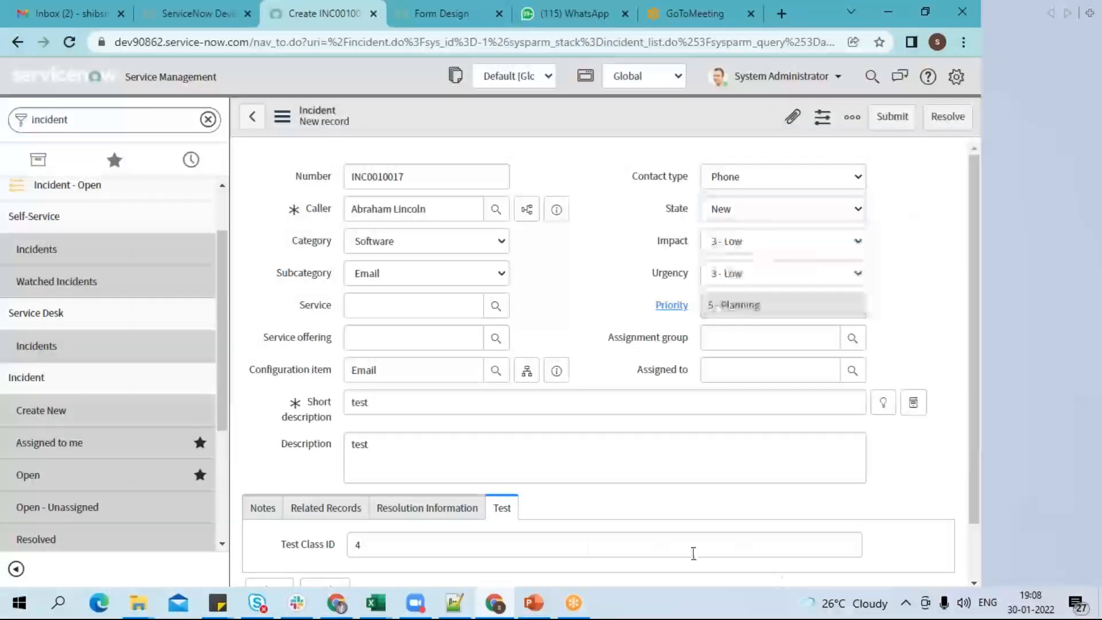
right_click(516, 119)
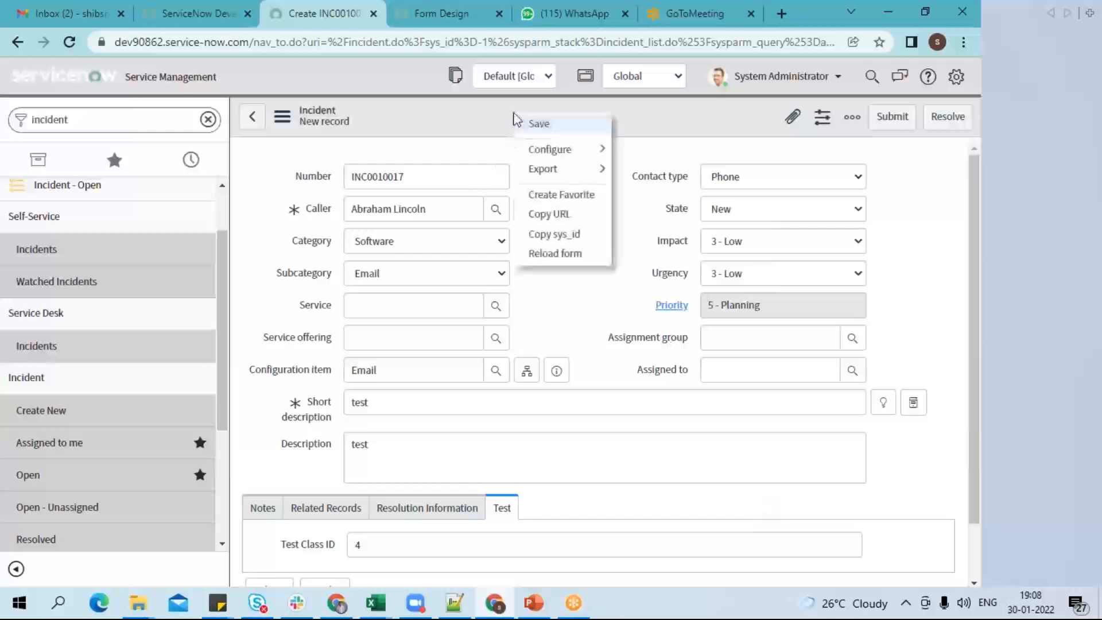
left_click(539, 124)
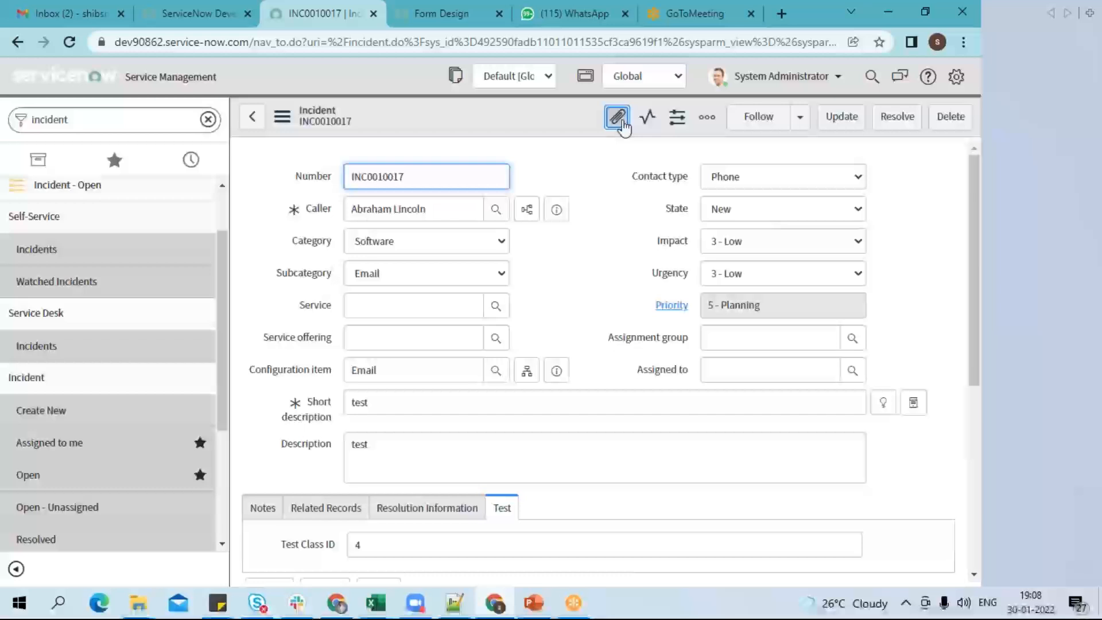
Look at the incident's attachments dialog and its additional options, closing each without making changes.
left_click(622, 121)
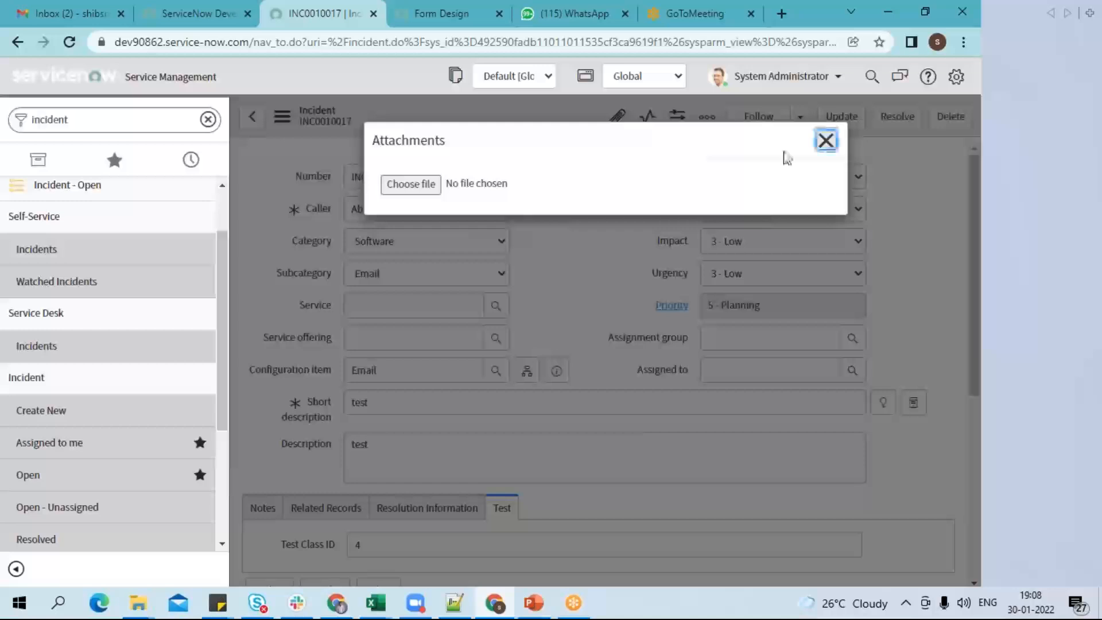
left_click(826, 140)
left_click(707, 116)
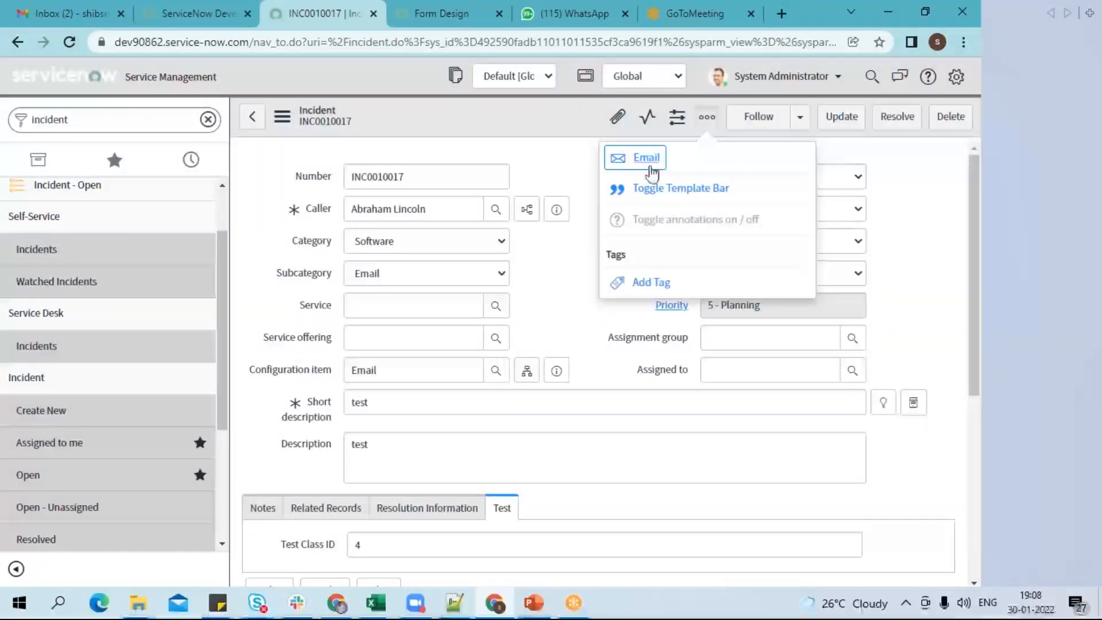
left_click(569, 167)
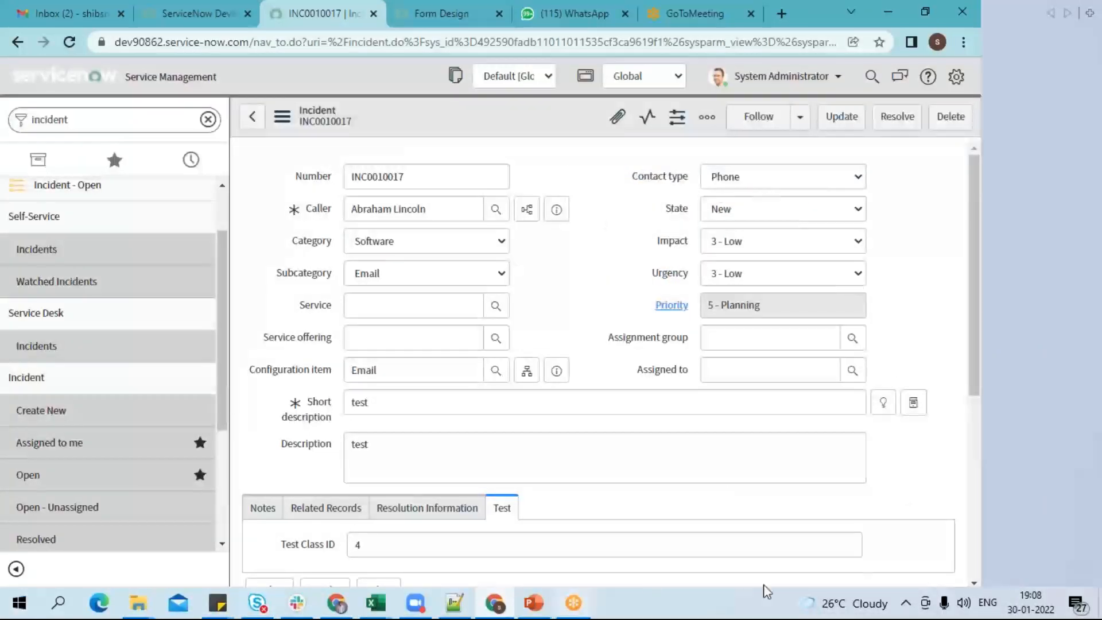
Review the incident's Affected CIs, Impacted Services/CIs and Child Incidents related lists, comparing the affected CI with the Configuration item field.
left_click_drag(976, 301, 976, 508)
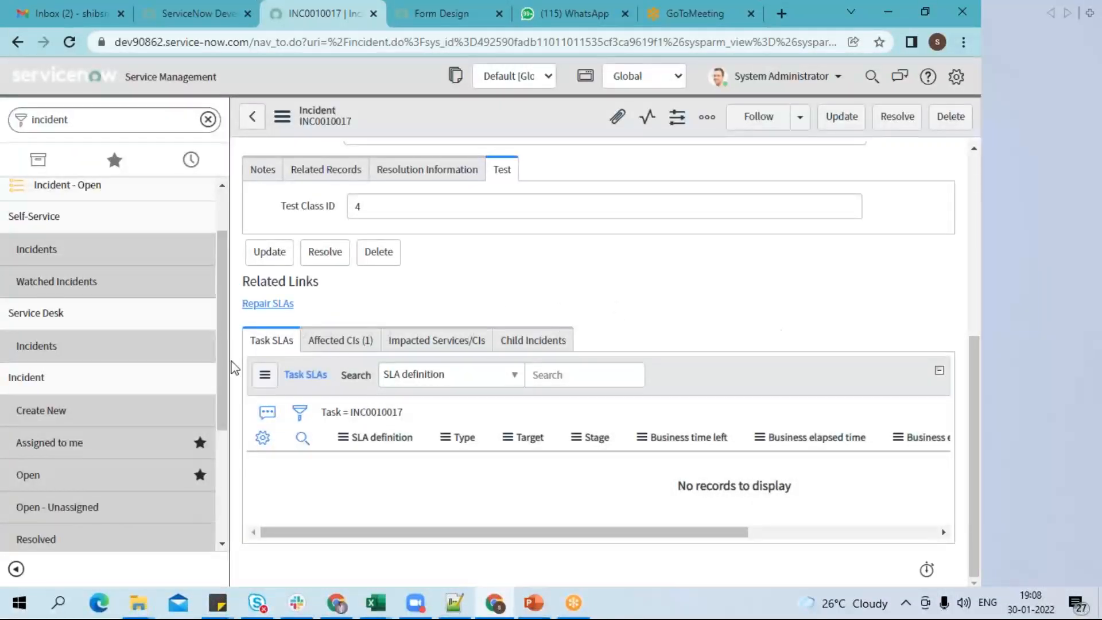
left_click(342, 344)
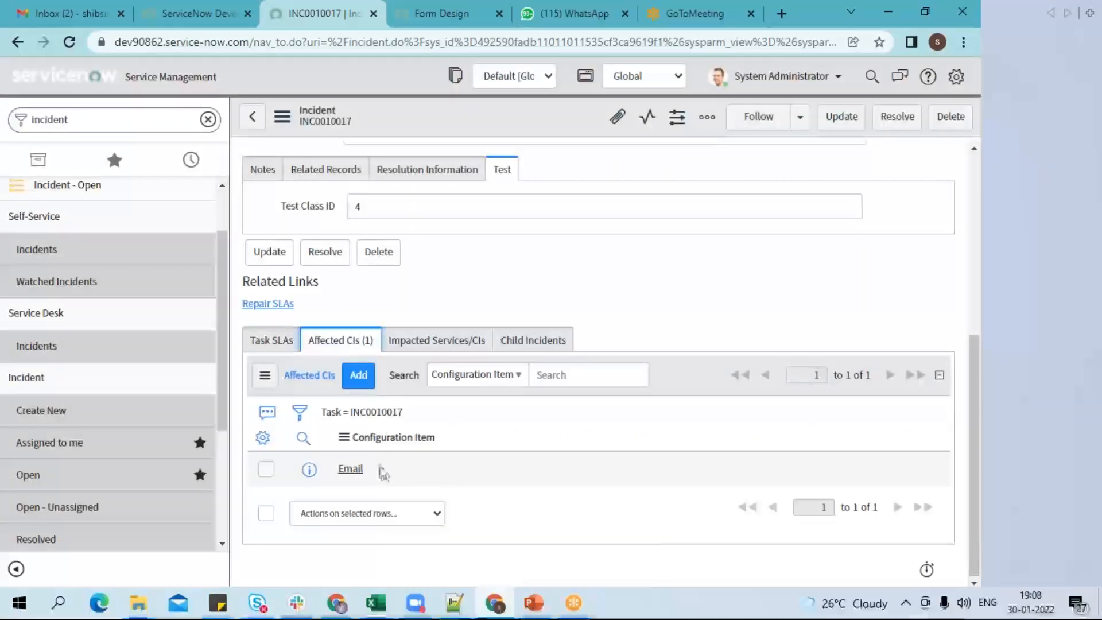
left_click_drag(979, 464, 961, 281)
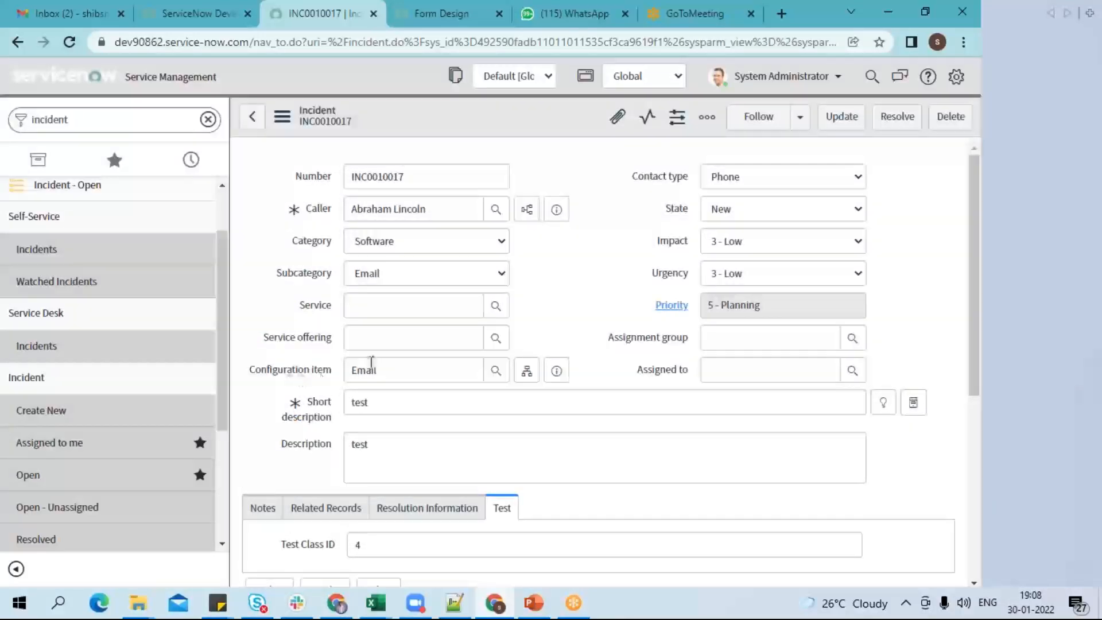
left_click_drag(970, 359, 1001, 549)
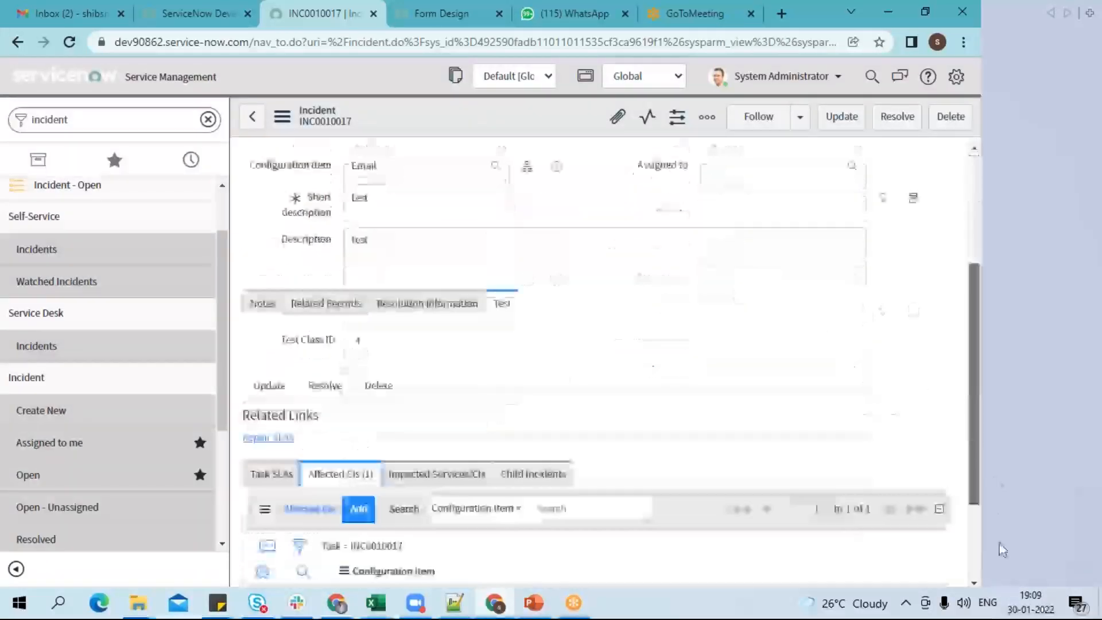
left_click(441, 343)
left_click(560, 342)
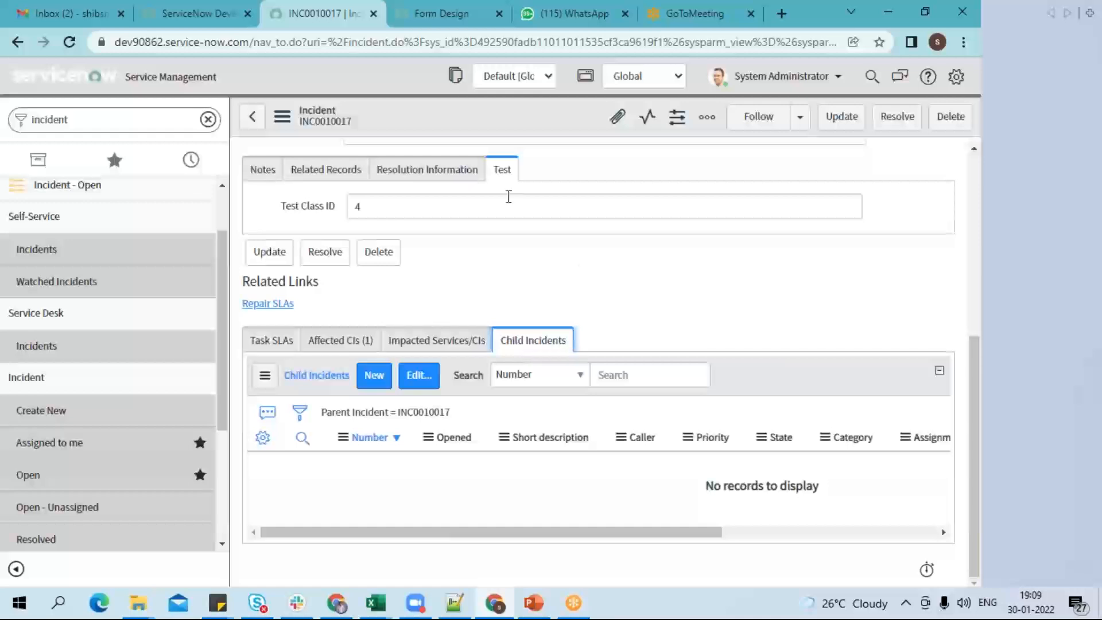
Configure the incident form's related lists by adding Business Applications to the selected ones, and save the configuration.
right_click(500, 115)
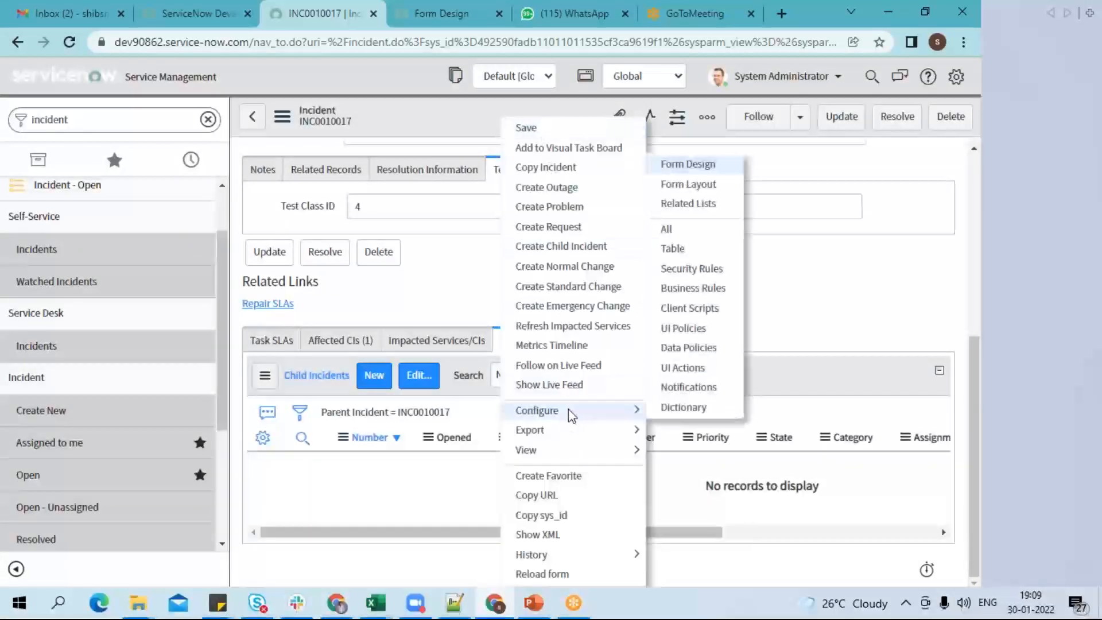
mouse_move(551, 410)
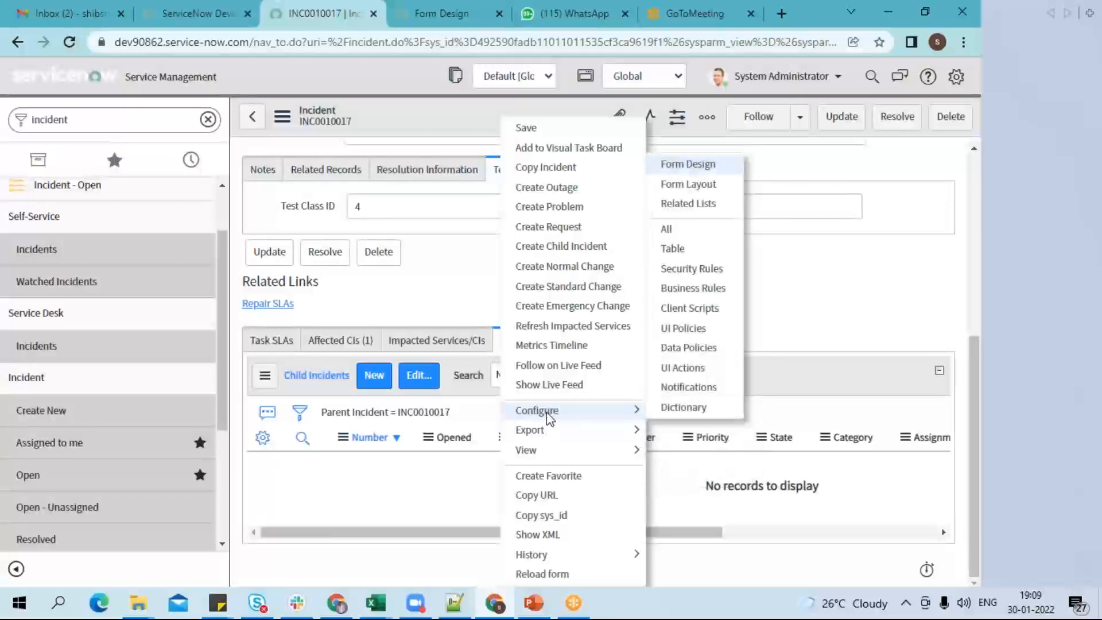
left_click(715, 205)
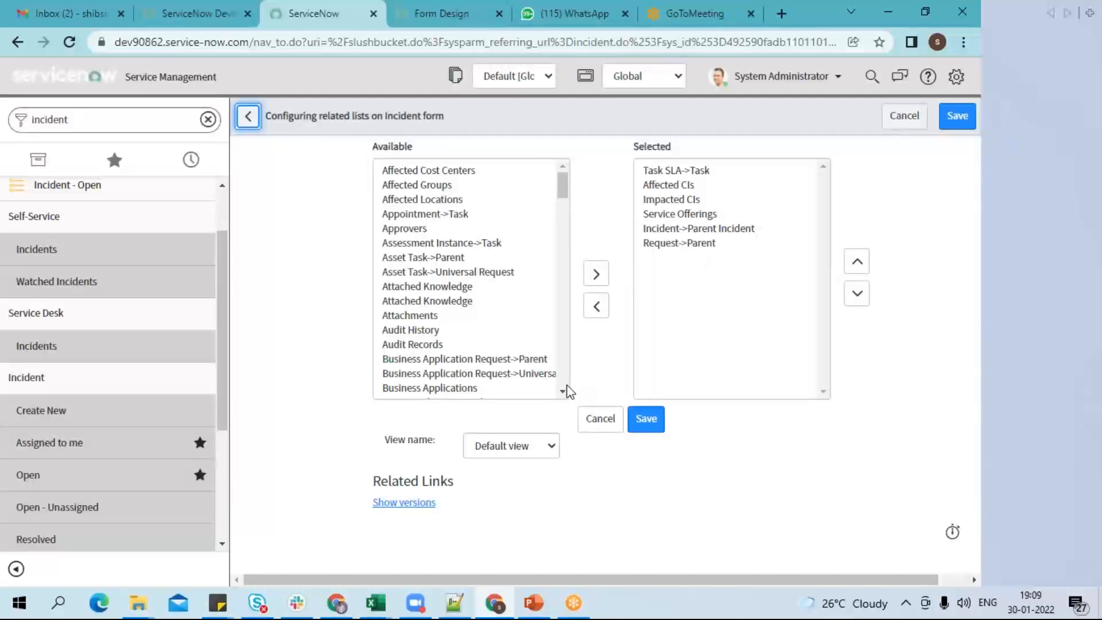
left_click(497, 388)
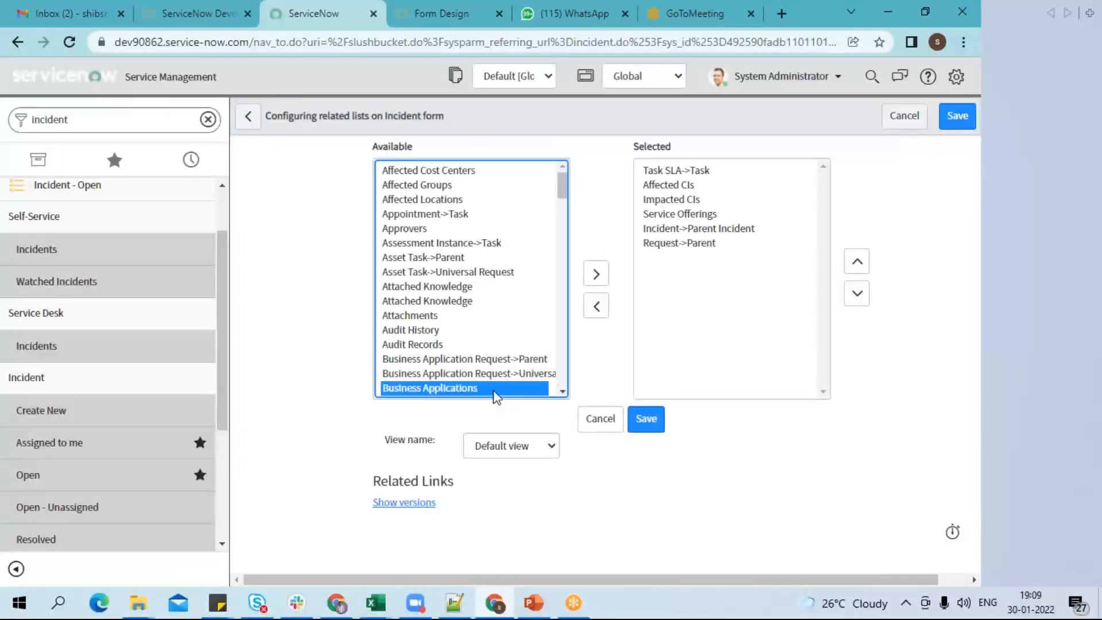
left_click(596, 275)
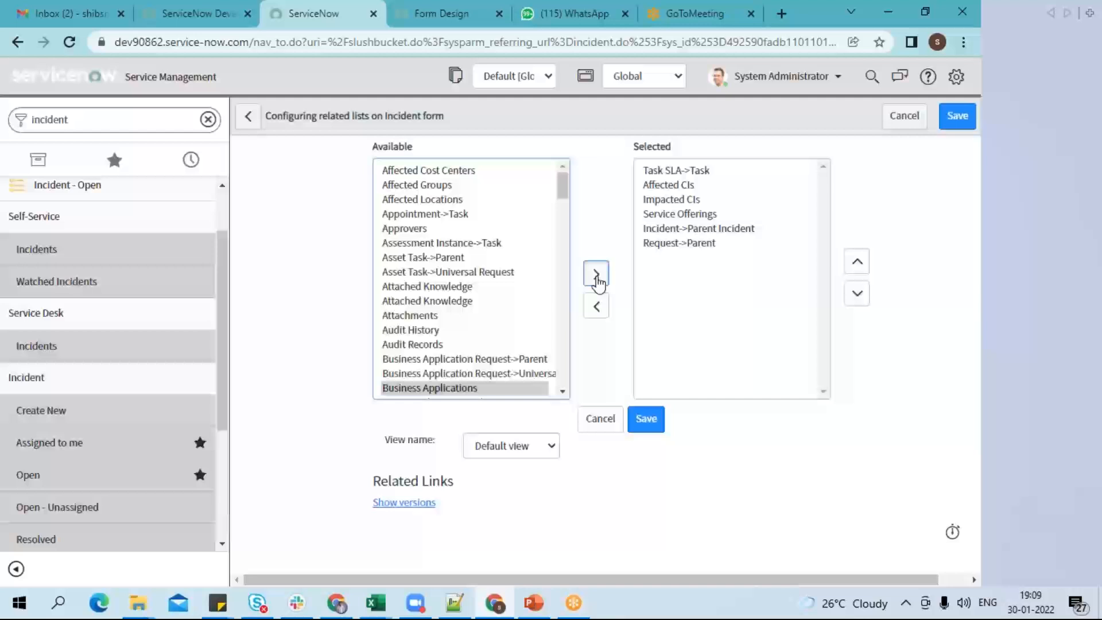
left_click(648, 422)
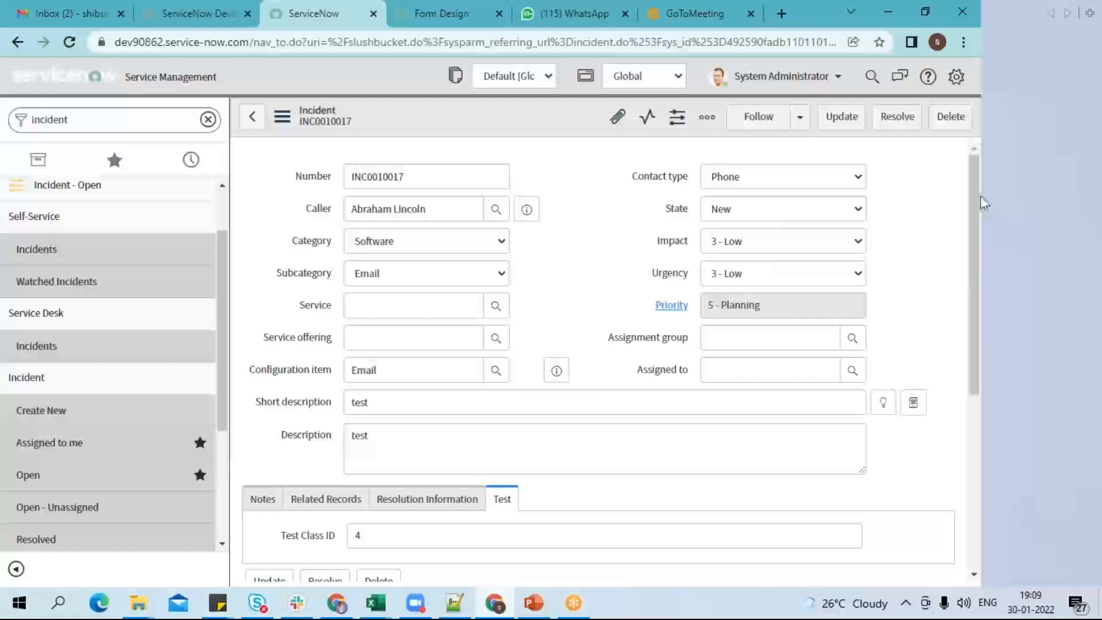
Show the Business Applications related list on the incident form.
scroll(977, 301, "down", 3)
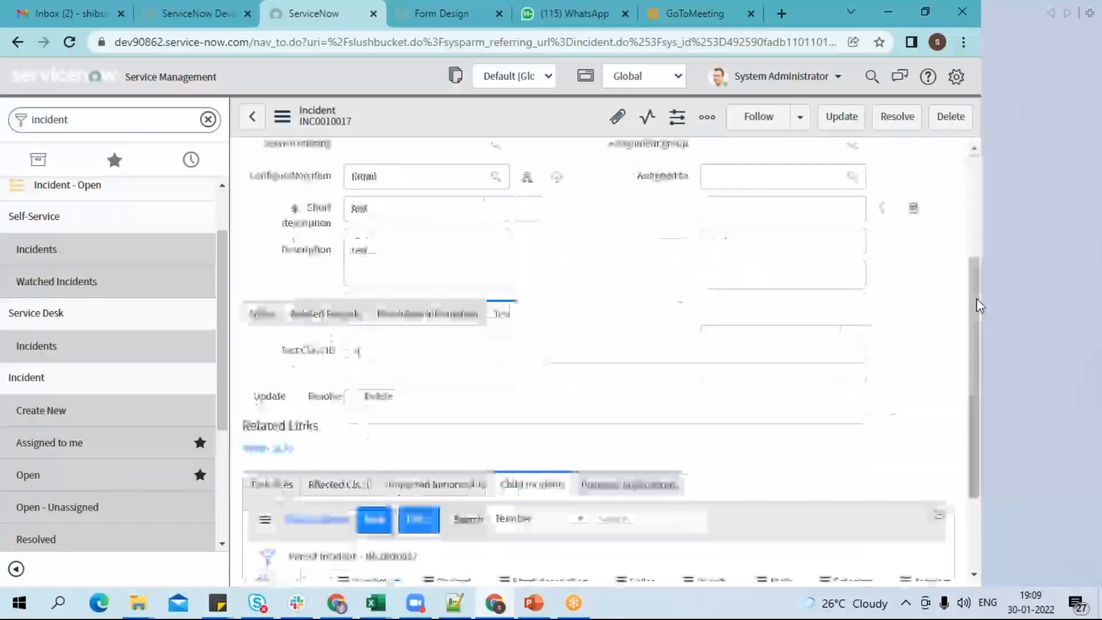
scroll(978, 376, "down", 2)
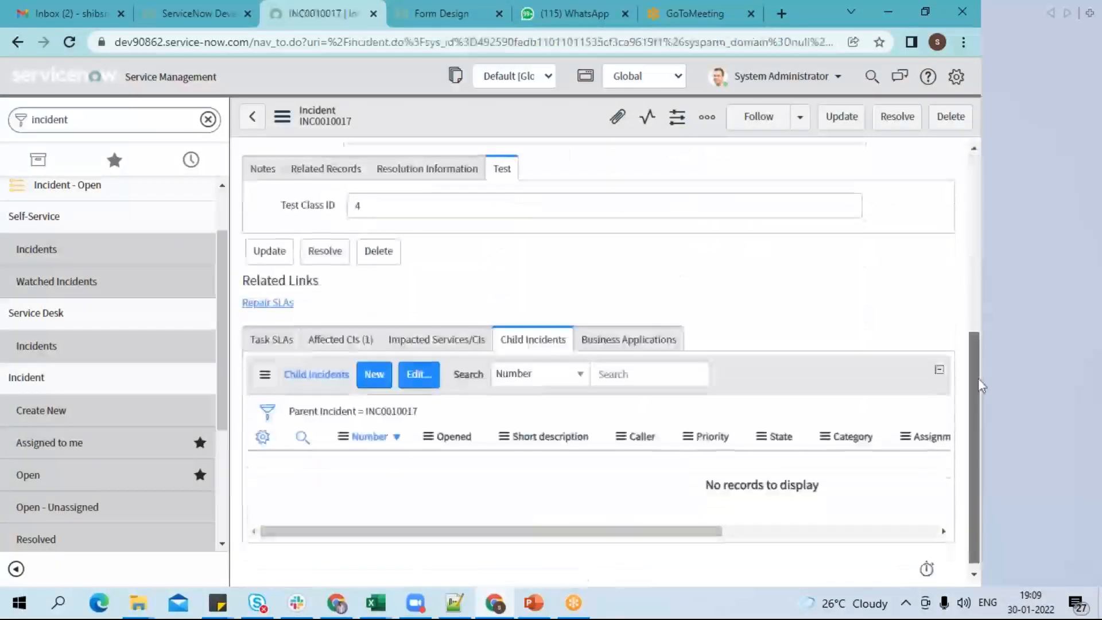
left_click(647, 345)
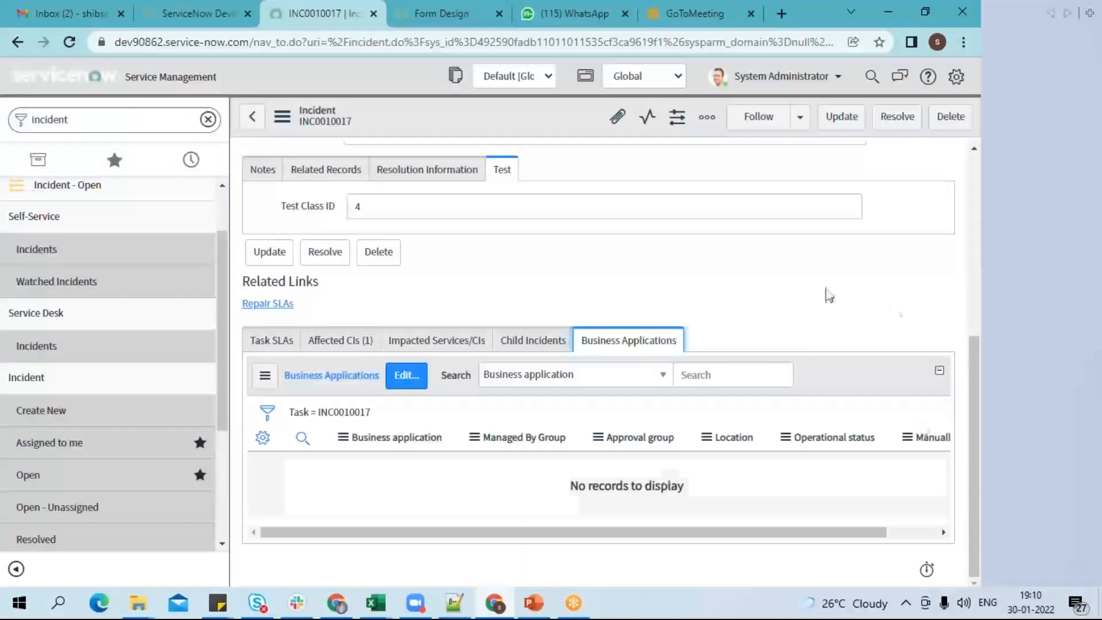
Copy the incident's number from the Number field.
scroll(973, 325, "up", 6)
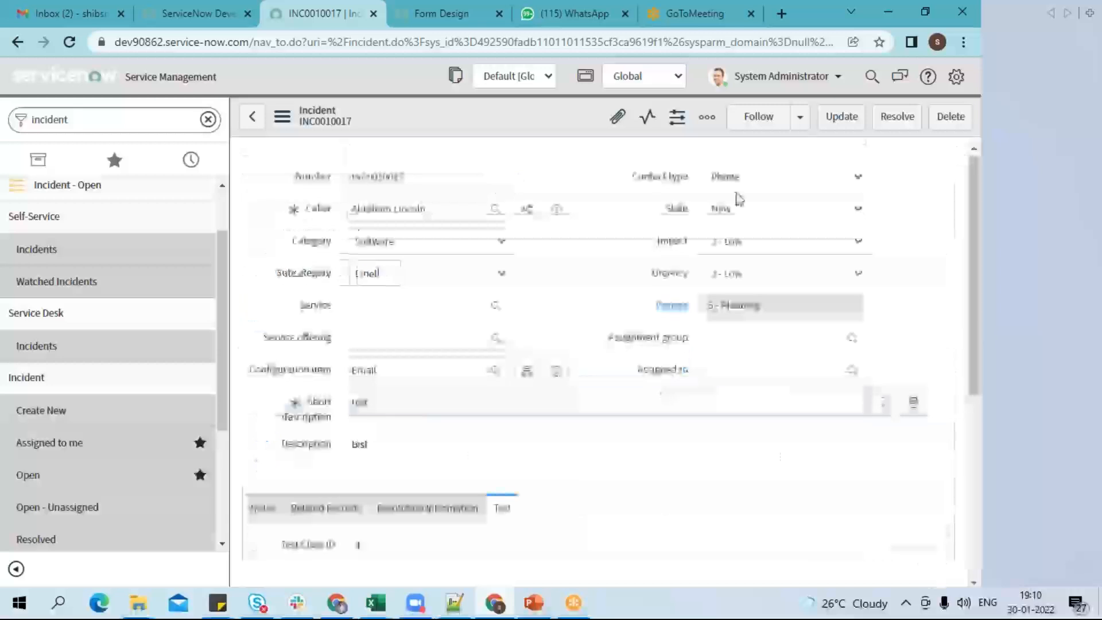
double_click(446, 177)
right_click(383, 179)
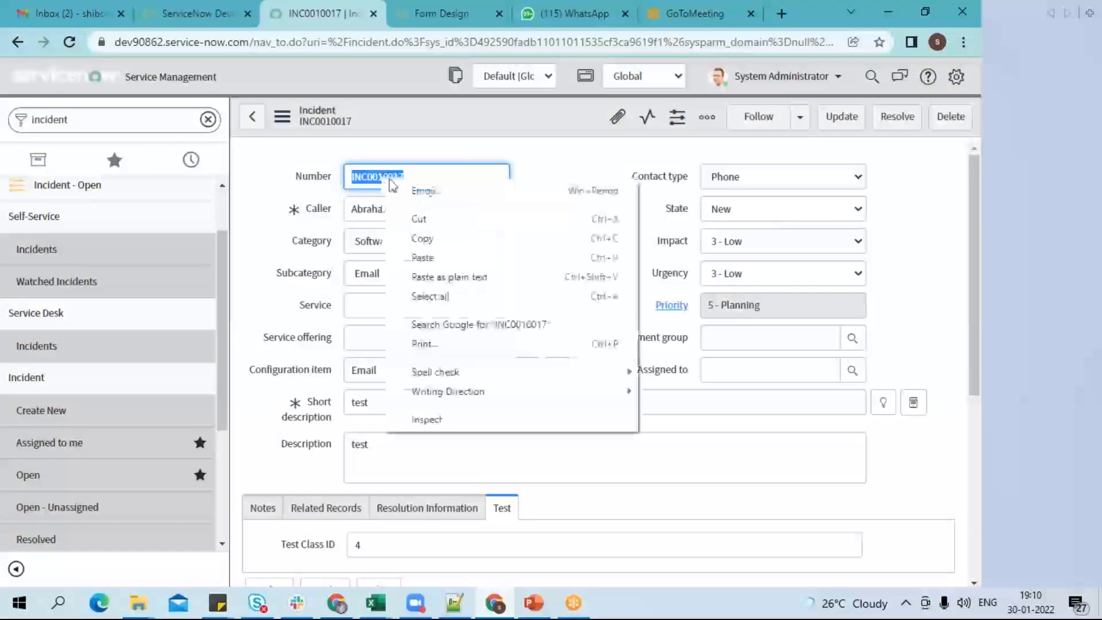